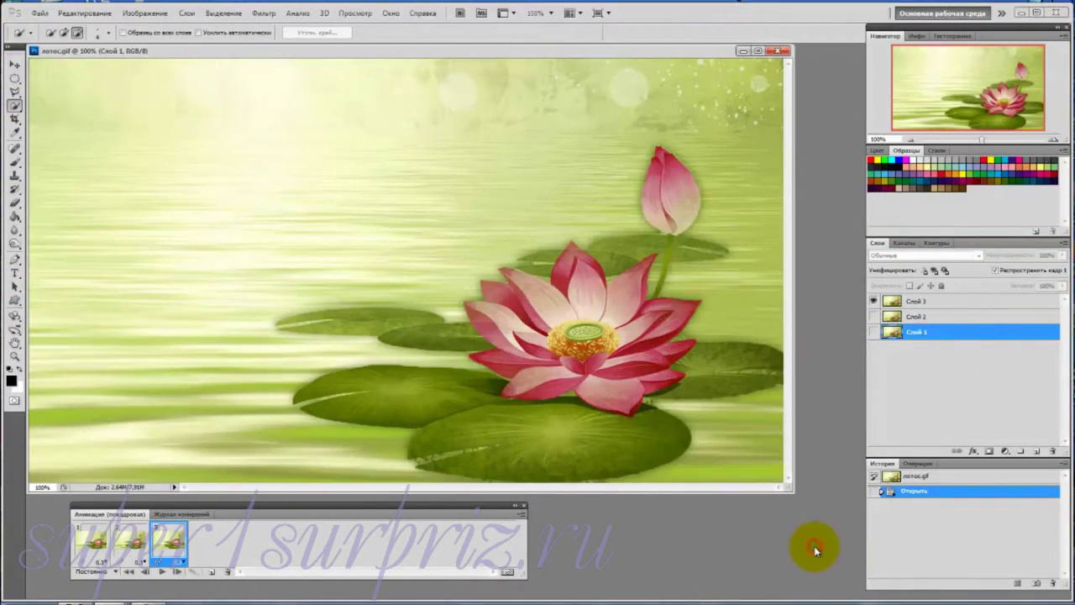
# Play and stop the three-frame lotus animation, then minimize the lotos.gif window.
pyautogui.click(162, 572)
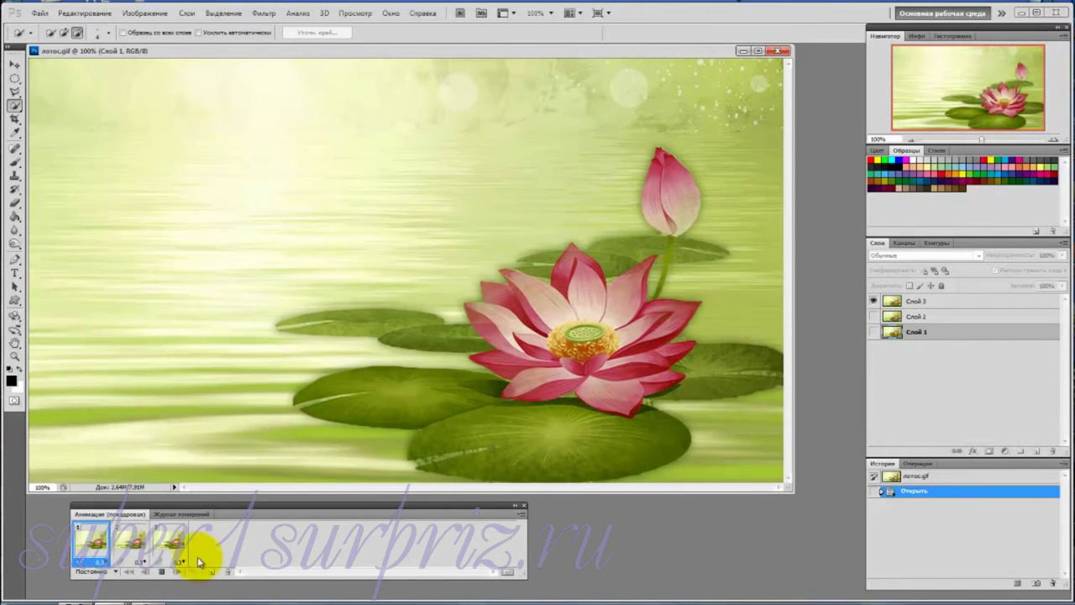
pyautogui.click(159, 571)
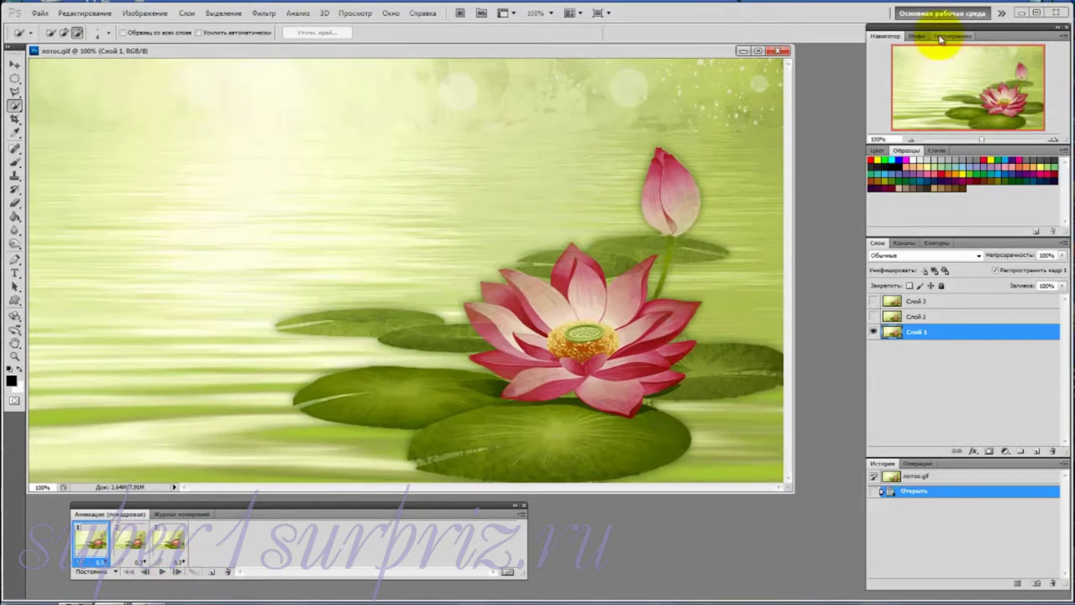
pyautogui.click(744, 52)
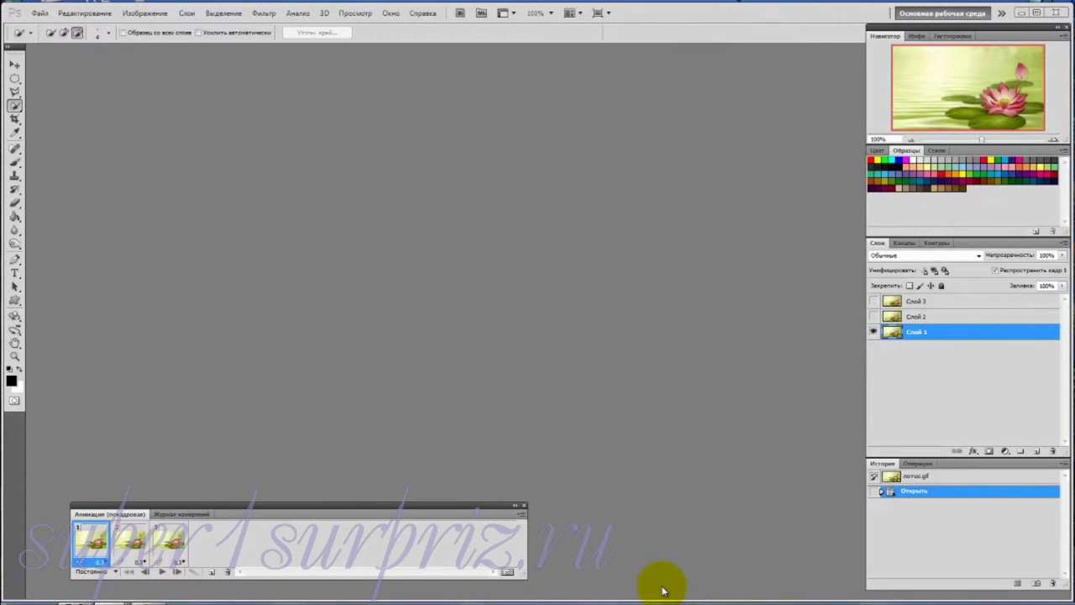
# Restore лотос.jpg and revert its history to the 'Образовать слой' single-layer state.
pyautogui.click(97, 602)
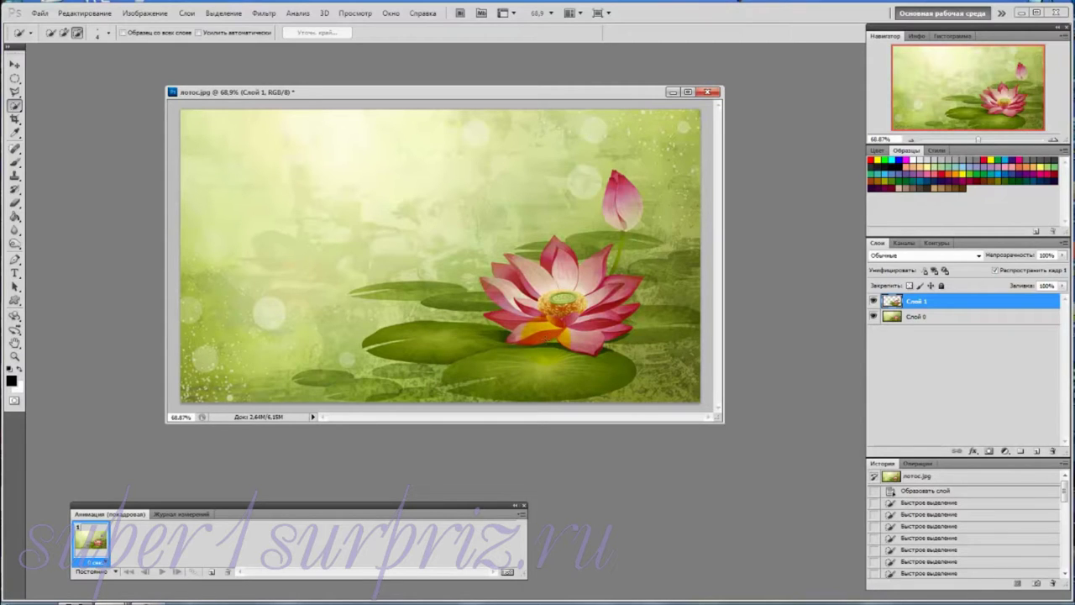
pyautogui.click(924, 491)
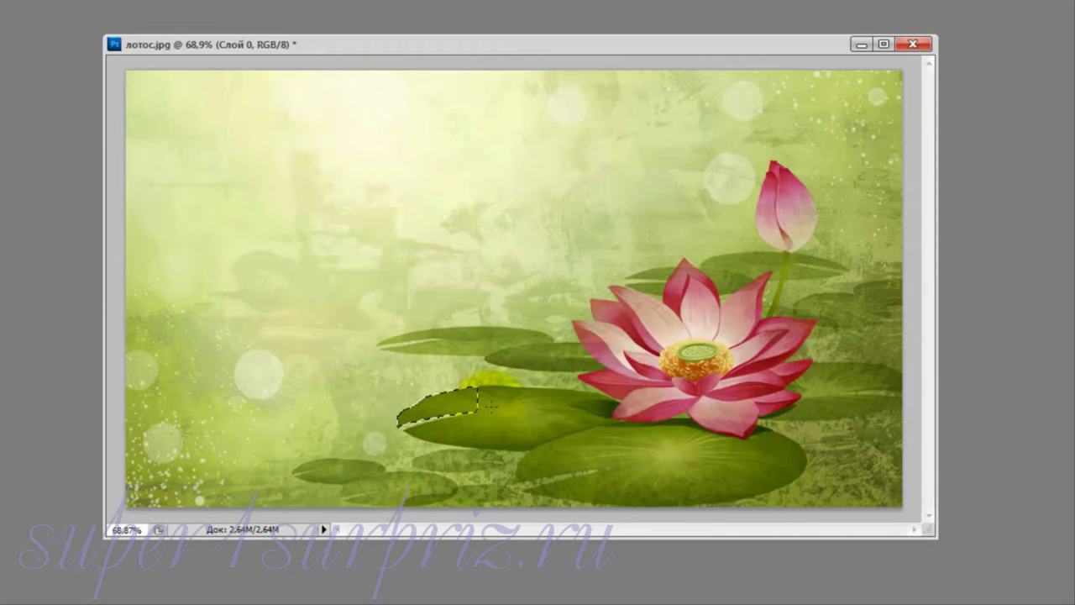
# Quick-select the lily pads, lotus petals, bud and right-edge leaves, then subtract the bottom background strip.
pyautogui.moveTo(491, 406); pyautogui.dragTo(659, 460)
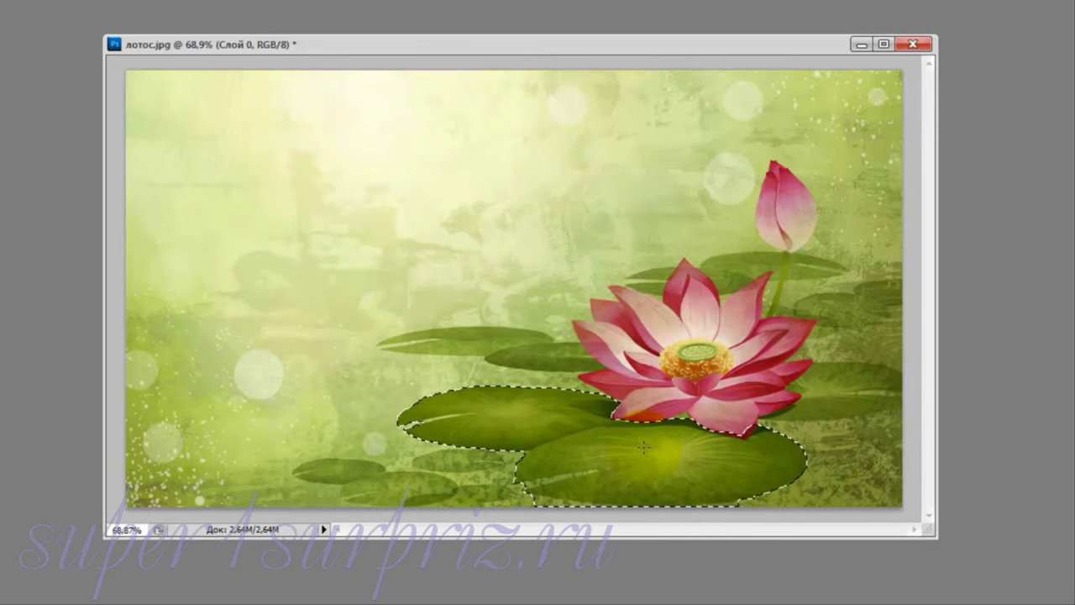
pyautogui.moveTo(642, 448)
pyautogui.mouseDown()
pyautogui.moveTo(616, 332)
pyautogui.moveTo(694, 288)
pyautogui.mouseUp()
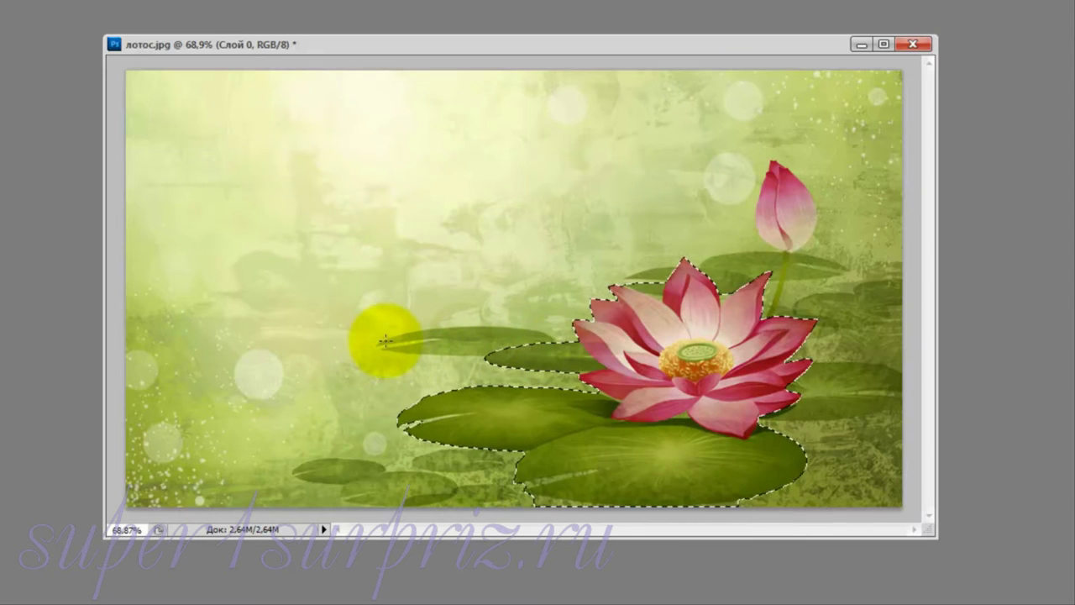
pyautogui.click(385, 340)
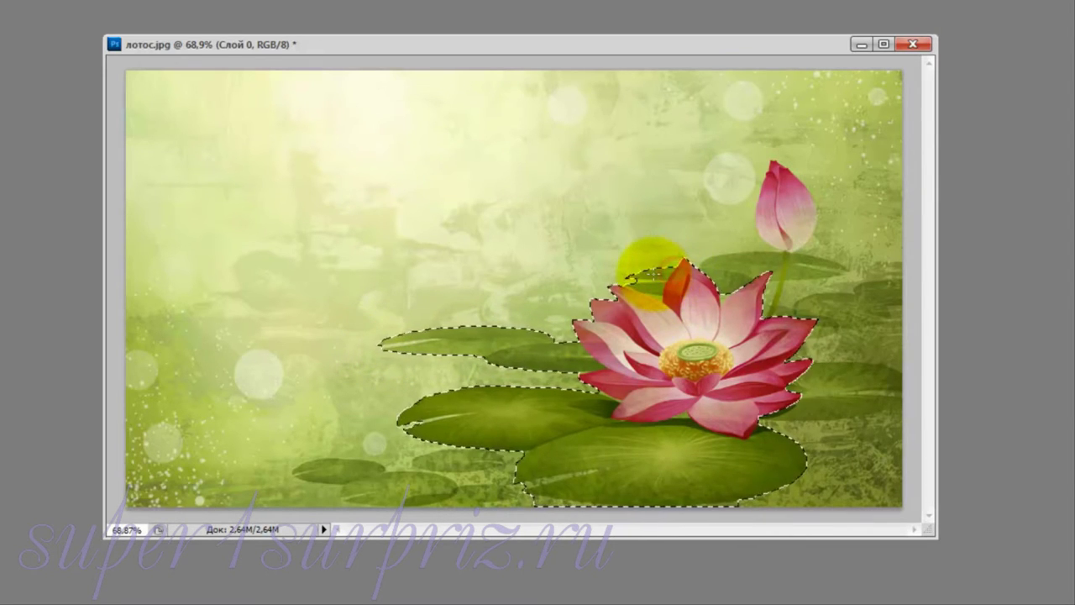
pyautogui.moveTo(673, 271); pyautogui.dragTo(698, 268)
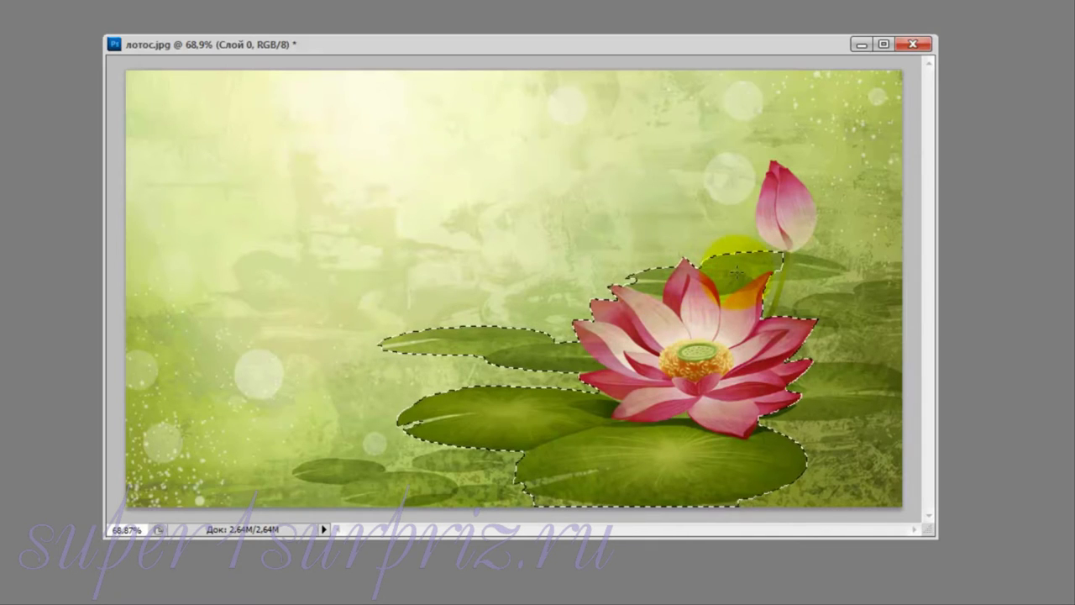
pyautogui.moveTo(780, 205); pyautogui.dragTo(788, 225)
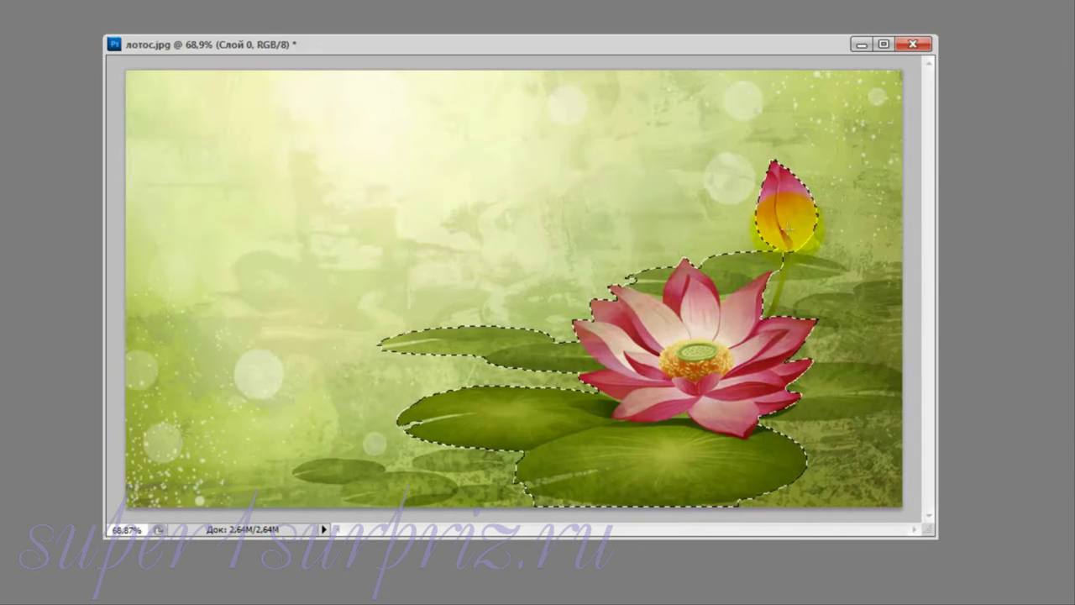
pyautogui.moveTo(798, 262); pyautogui.dragTo(827, 273)
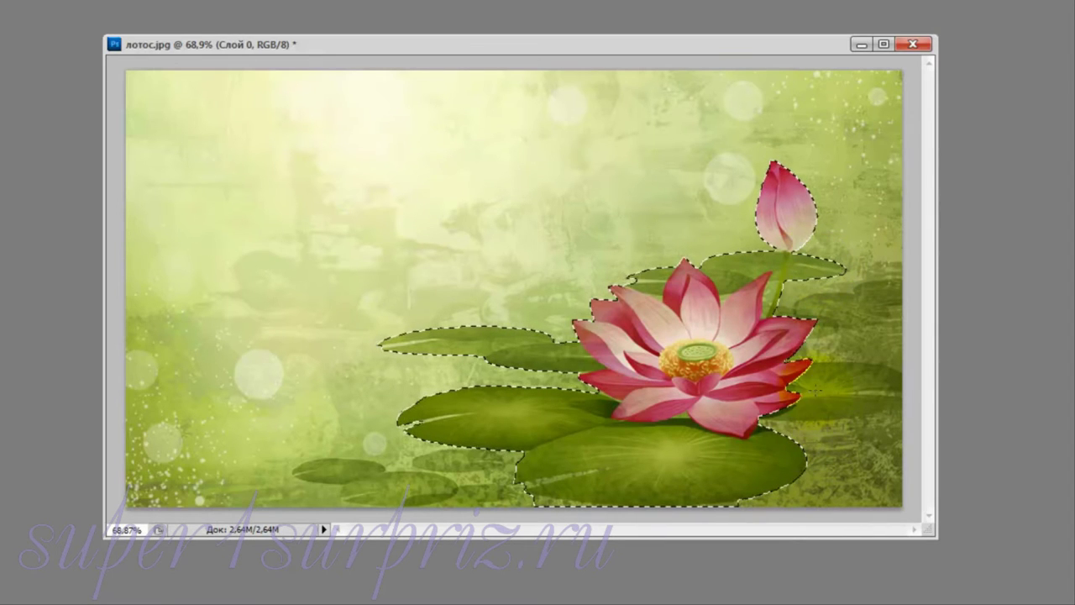
pyautogui.moveTo(810, 373); pyautogui.dragTo(885, 382)
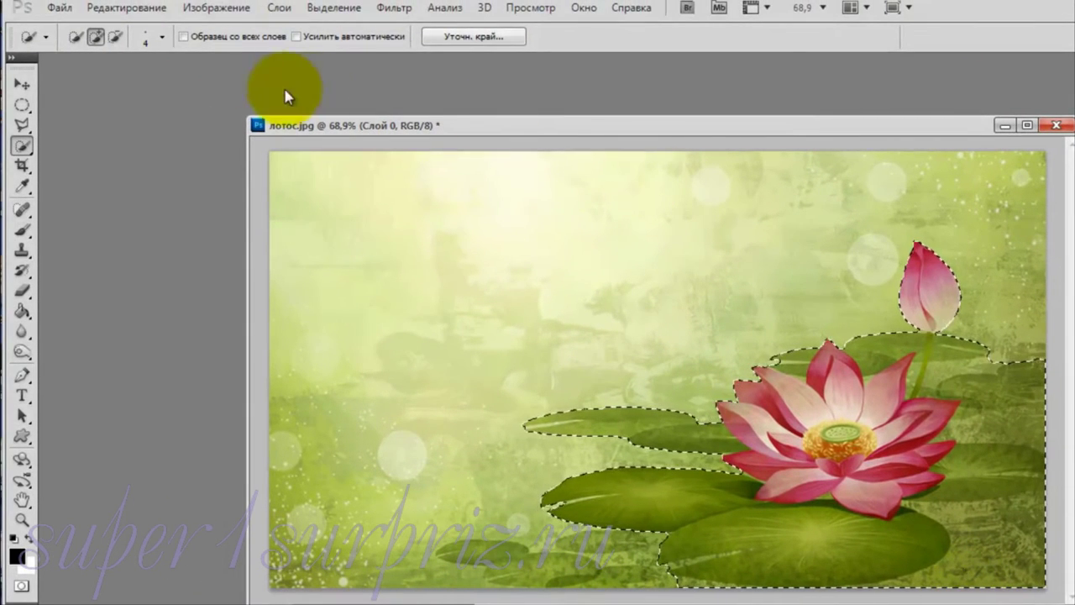
pyautogui.click(116, 39)
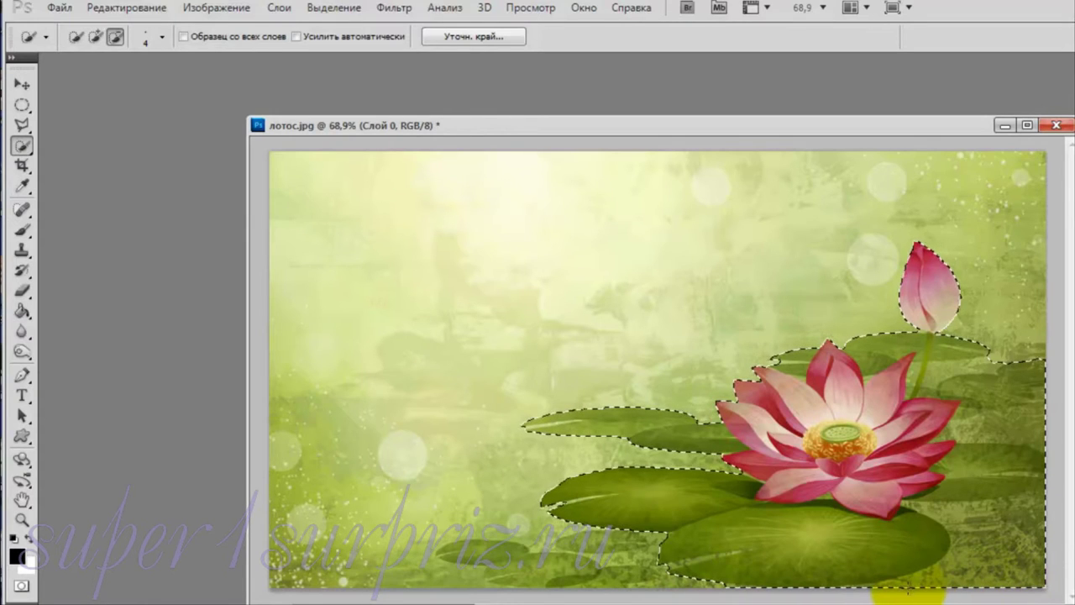
pyautogui.moveTo(907, 581)
pyautogui.mouseDown()
pyautogui.moveTo(957, 577)
pyautogui.moveTo(1050, 500)
pyautogui.mouseUp()
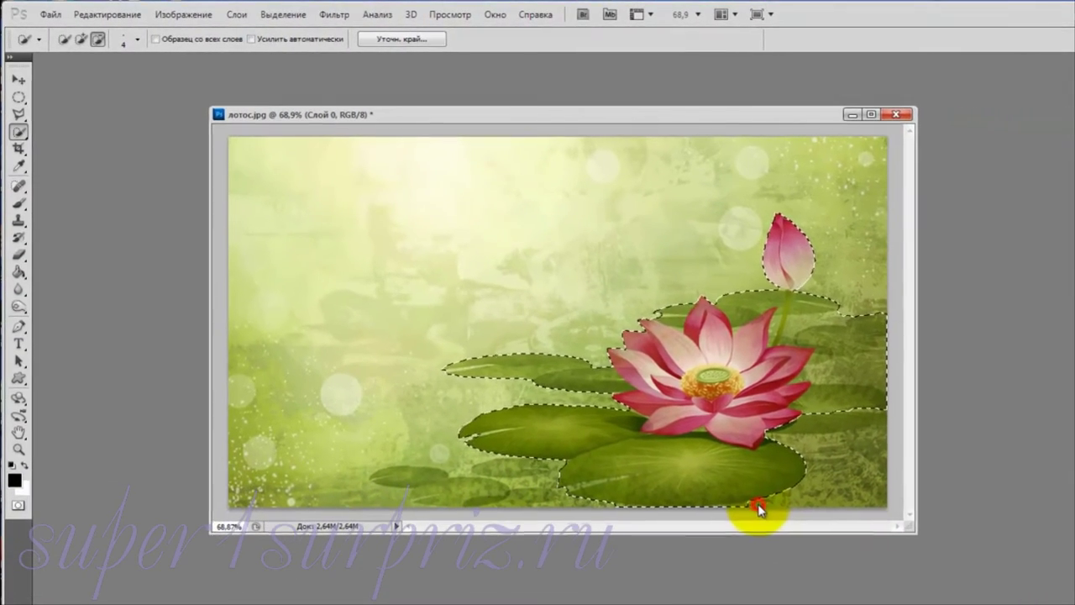
# Zoom in, enlarge the window, and trim background from the selection near the bud stem.
pyautogui.scroll(5, 705, 378)
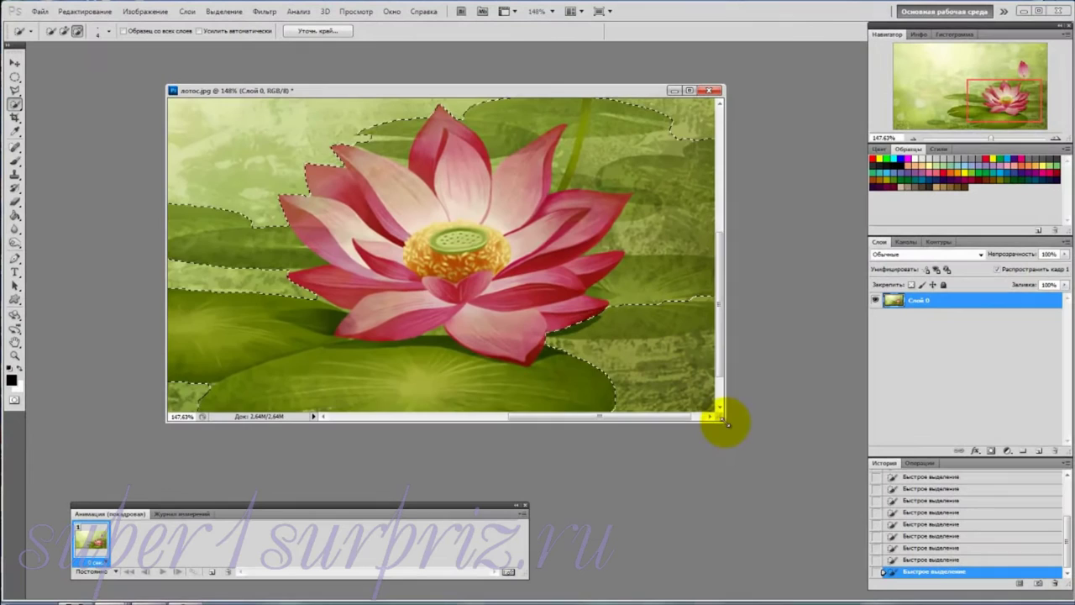
pyautogui.moveTo(749, 435); pyautogui.dragTo(814, 538)
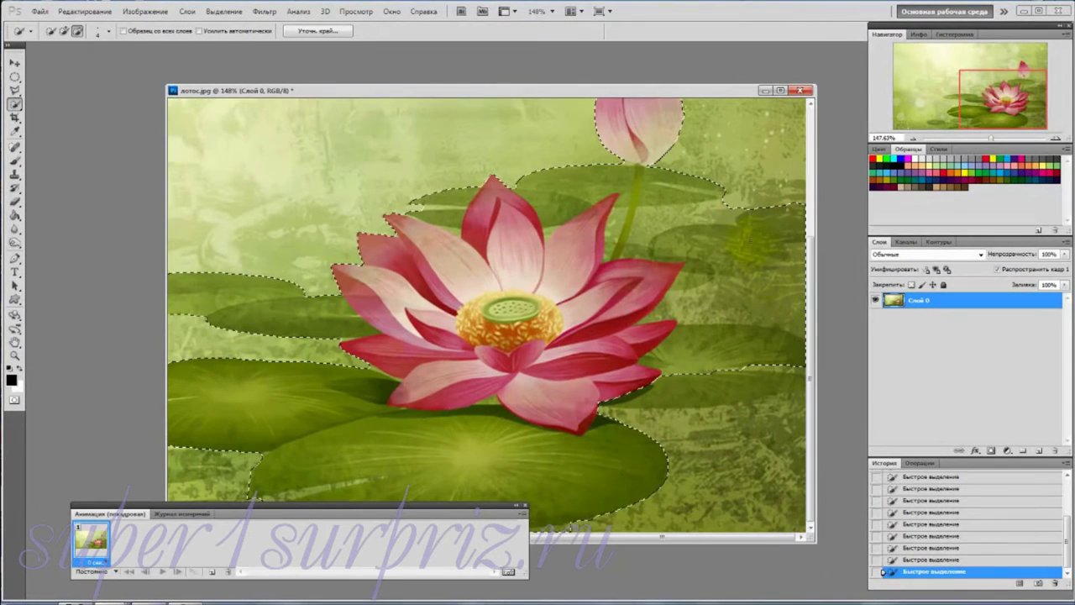
pyautogui.moveTo(731, 202)
pyautogui.mouseDown()
pyautogui.moveTo(646, 233)
pyautogui.moveTo(719, 281)
pyautogui.mouseUp()
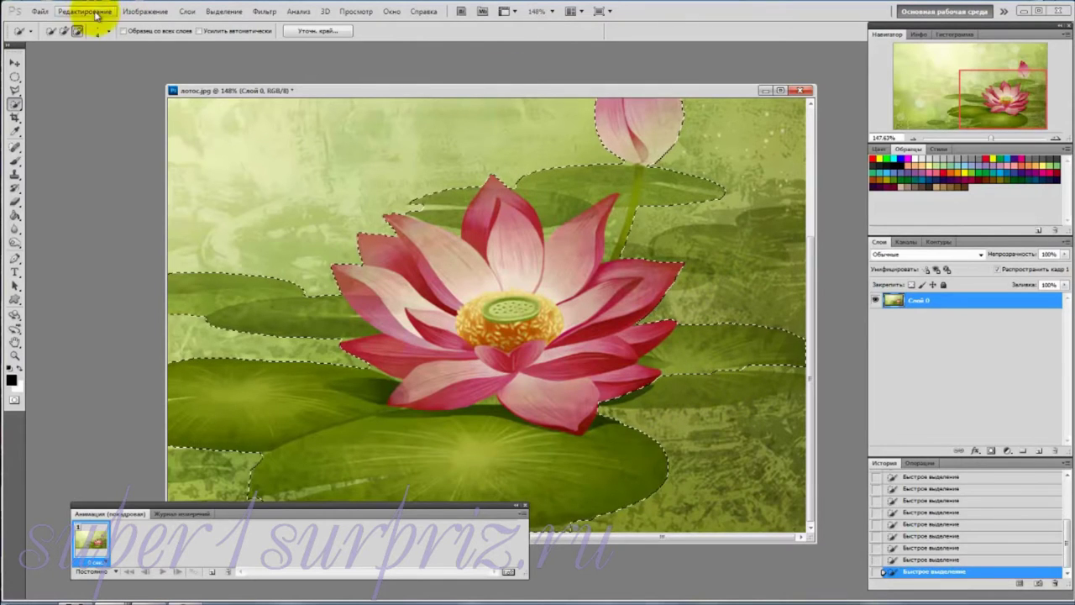
pyautogui.click(65, 31)
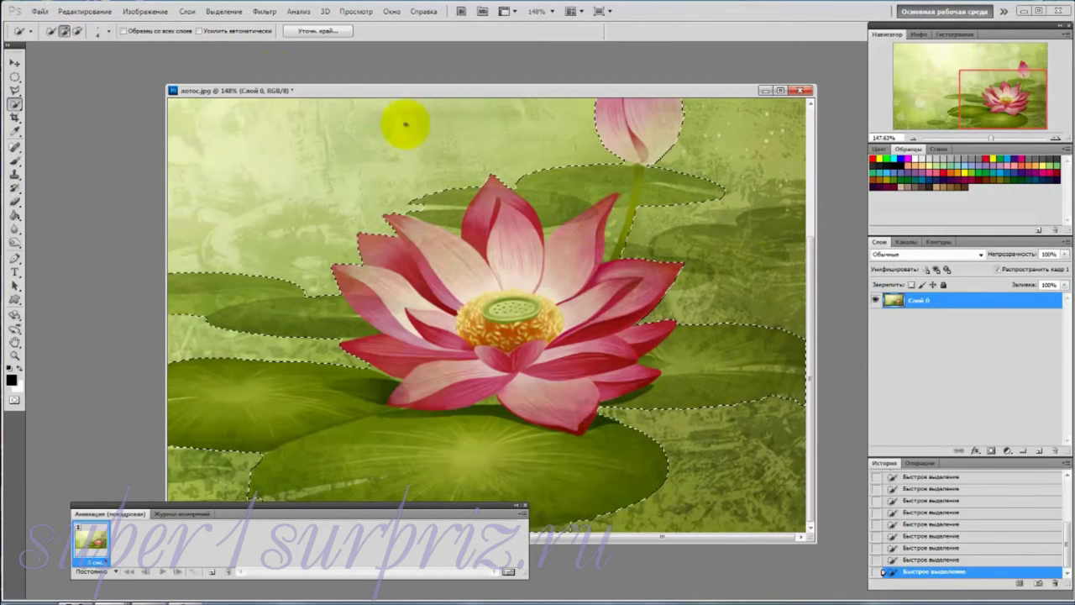
pyautogui.click(76, 31)
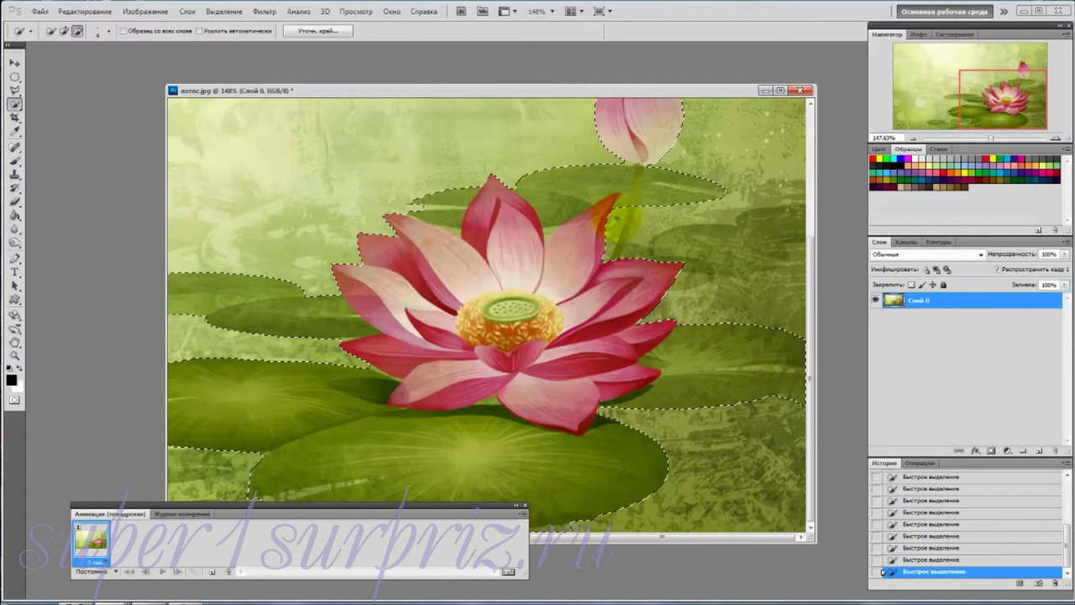
# Refine the selection around the stem and petal gap, excluding the glow beside the bud.
pyautogui.scroll(2, 655, 231)
pyautogui.scroll(2, 647, 227)
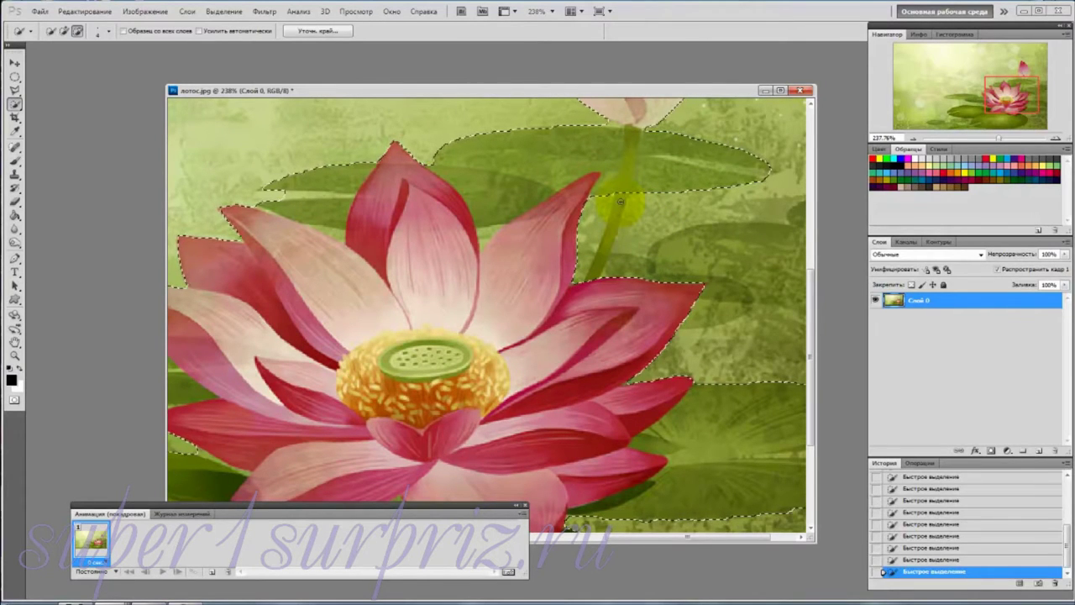
pyautogui.click(65, 32)
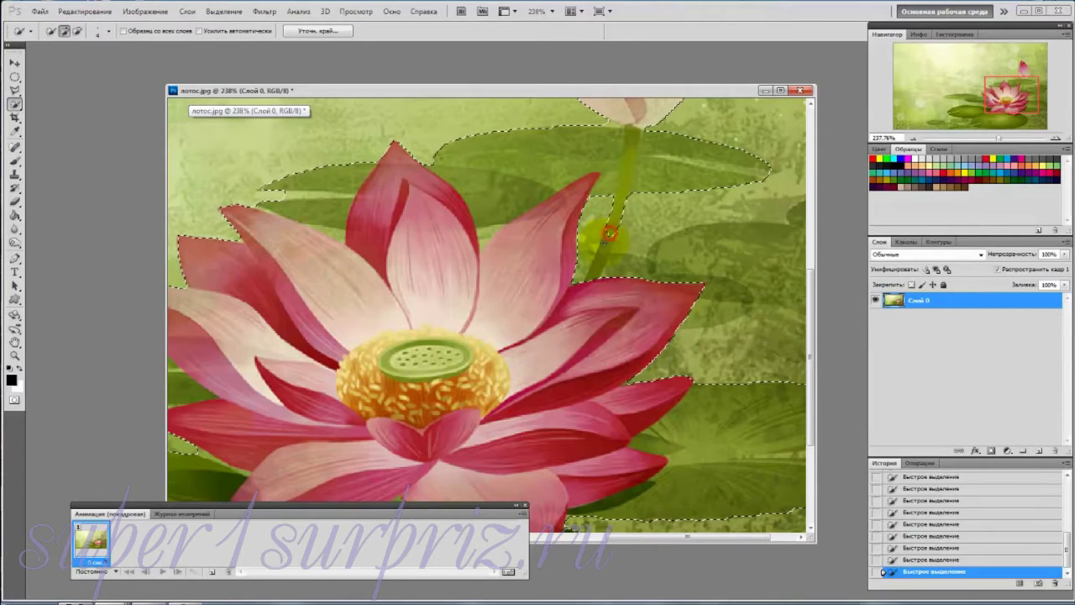
pyautogui.click(603, 255)
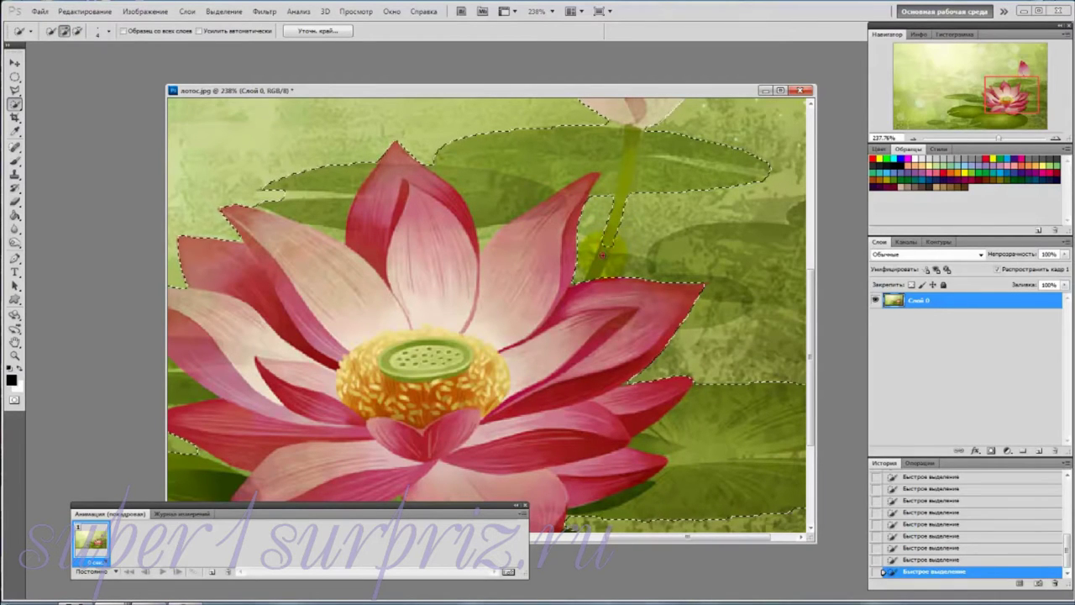
pyautogui.scroll(-3, 753, 240)
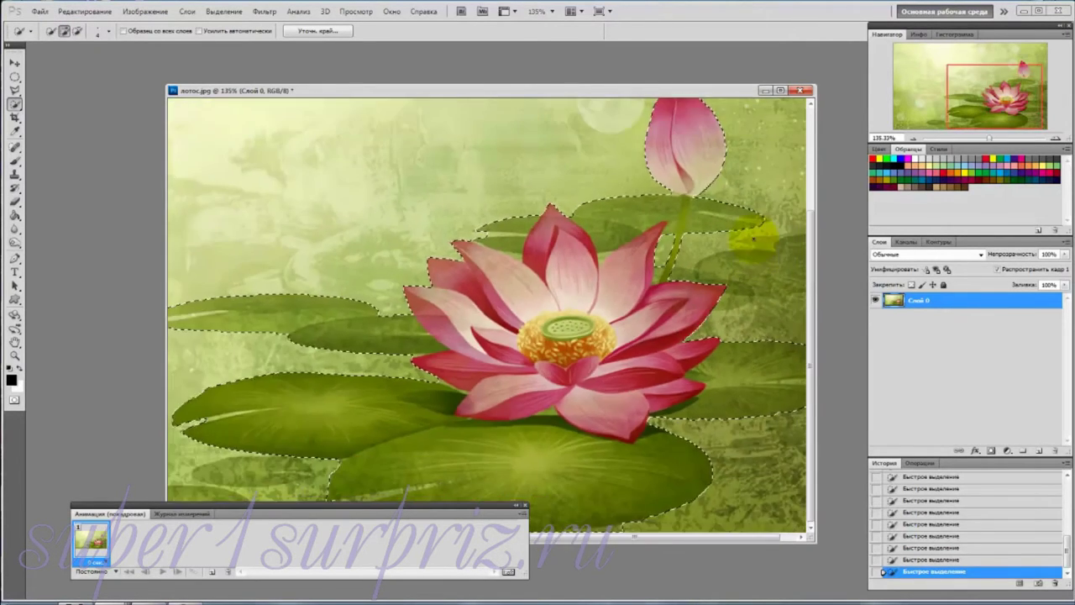
pyautogui.click(77, 30)
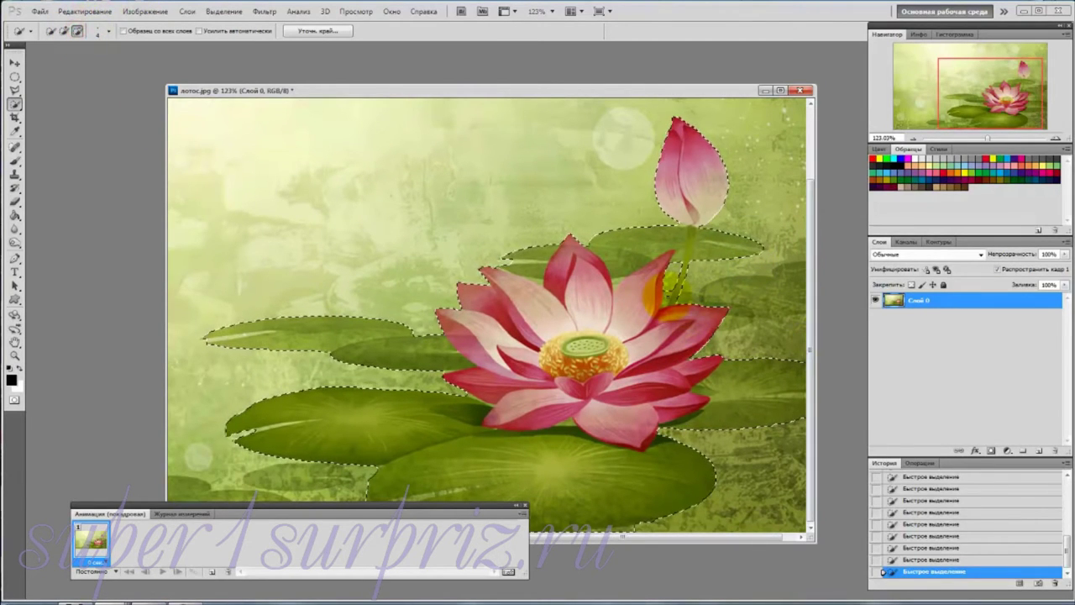
pyautogui.scroll(-2, 685, 242)
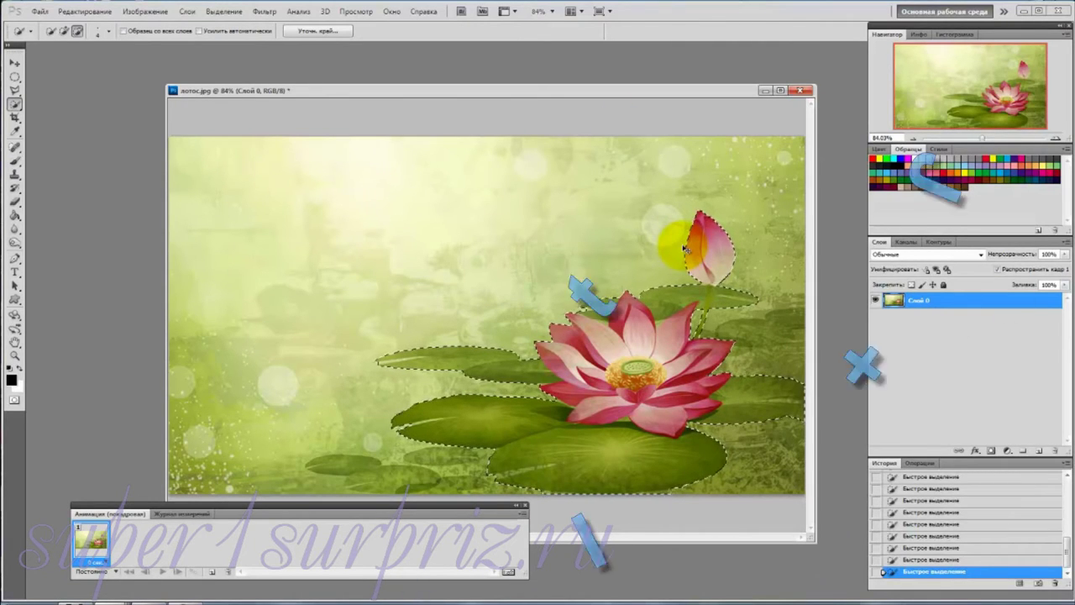
# Copy the lotus selection to Слой 1, check the cutout, then hide Слой 1.
pyautogui.hotkey('ctrl', 'j')
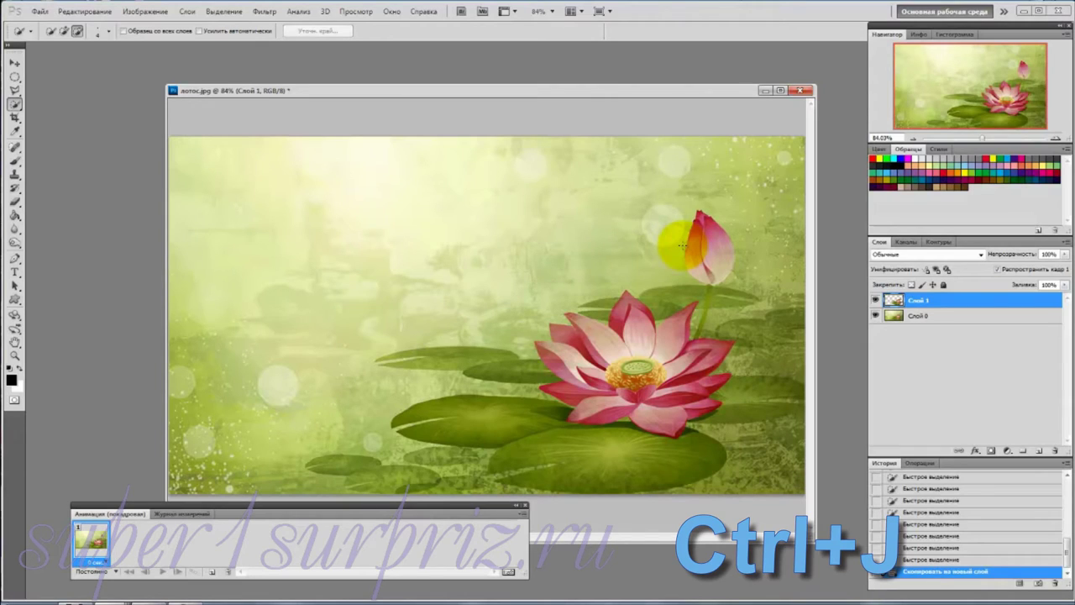
pyautogui.click(877, 315)
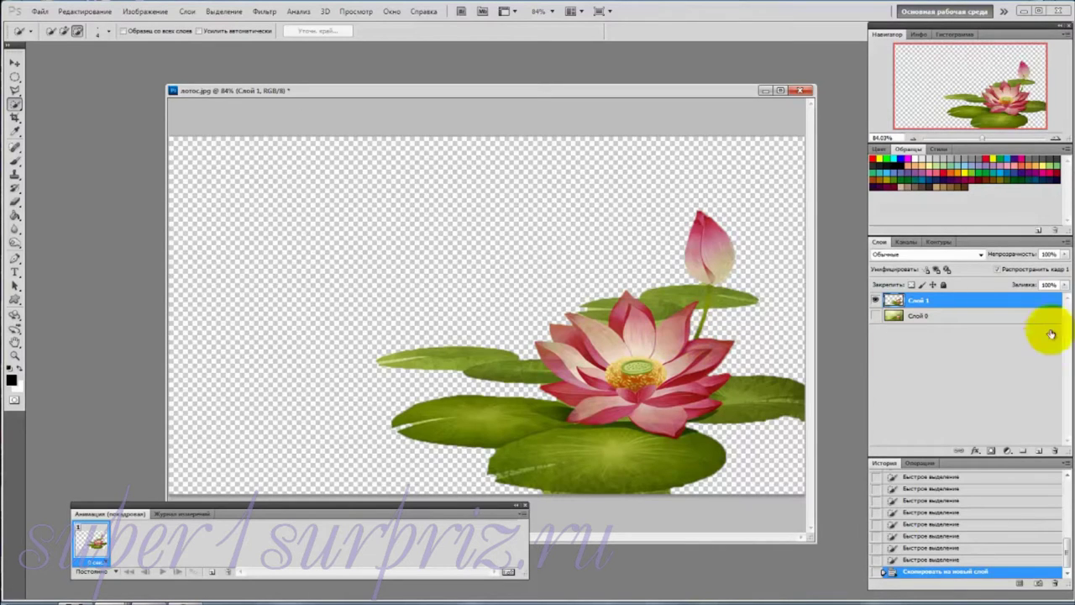
pyautogui.click(876, 317)
pyautogui.click(912, 316)
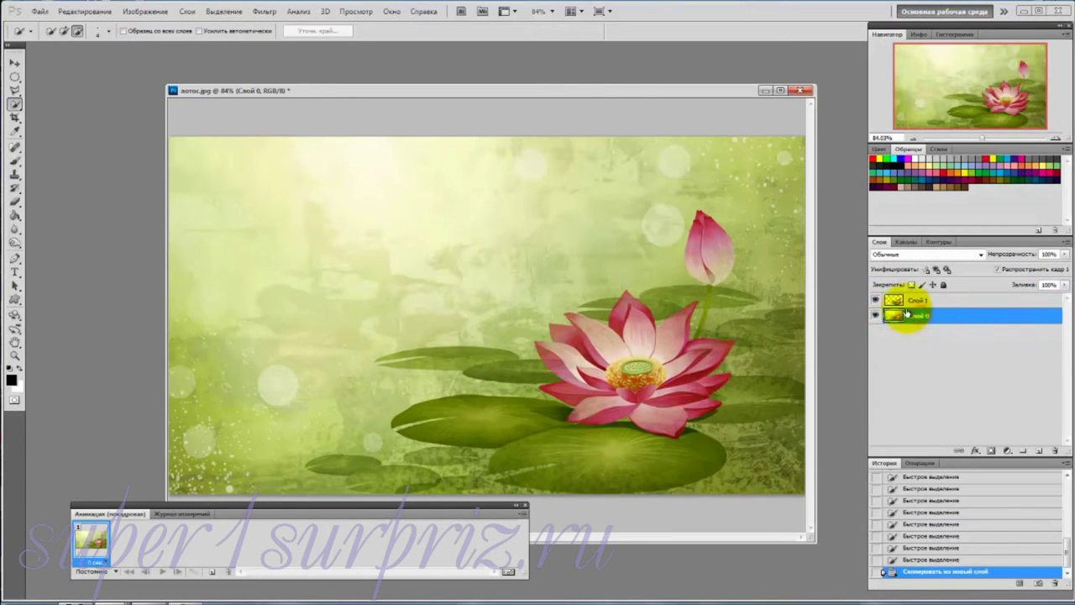
pyautogui.click(875, 300)
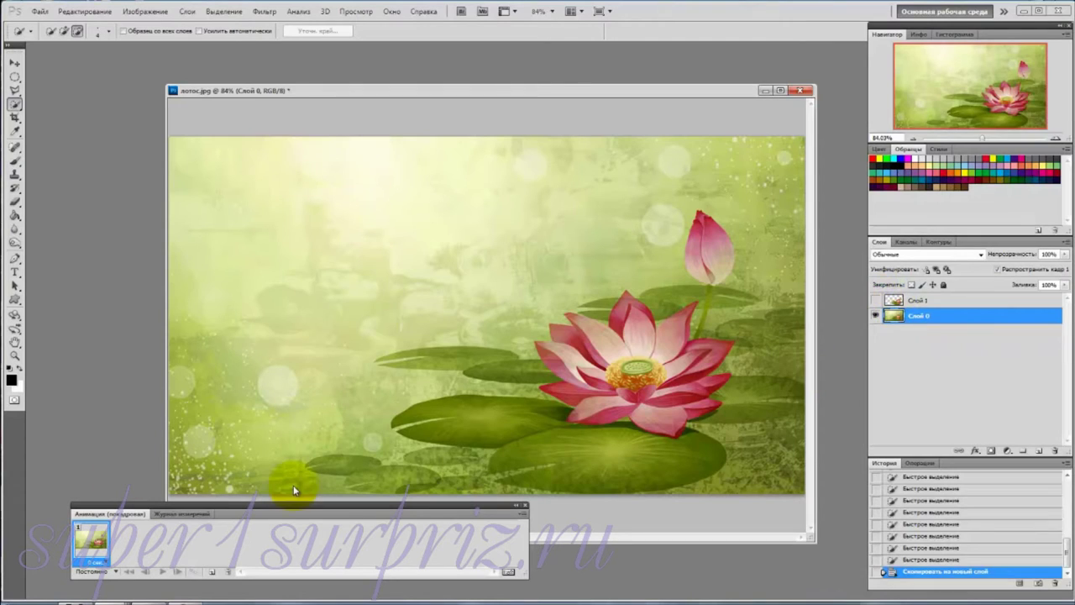
# Undo the last step, shrink and reposition the document window at 52% zoom, and open the Filter menu.
pyautogui.click(14, 63)
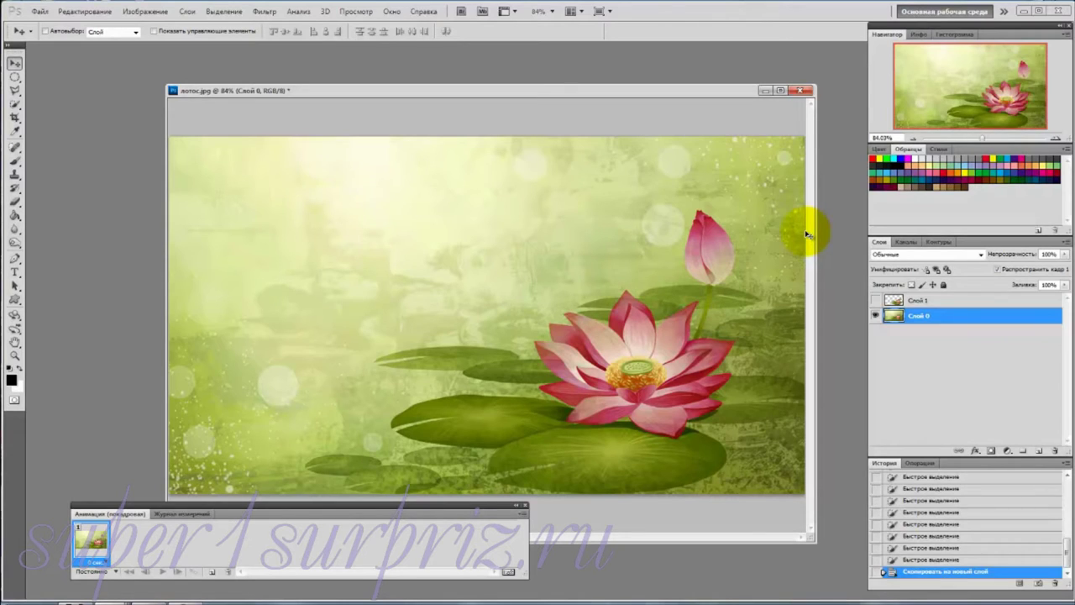
pyautogui.hotkey('ctrl', 'z')
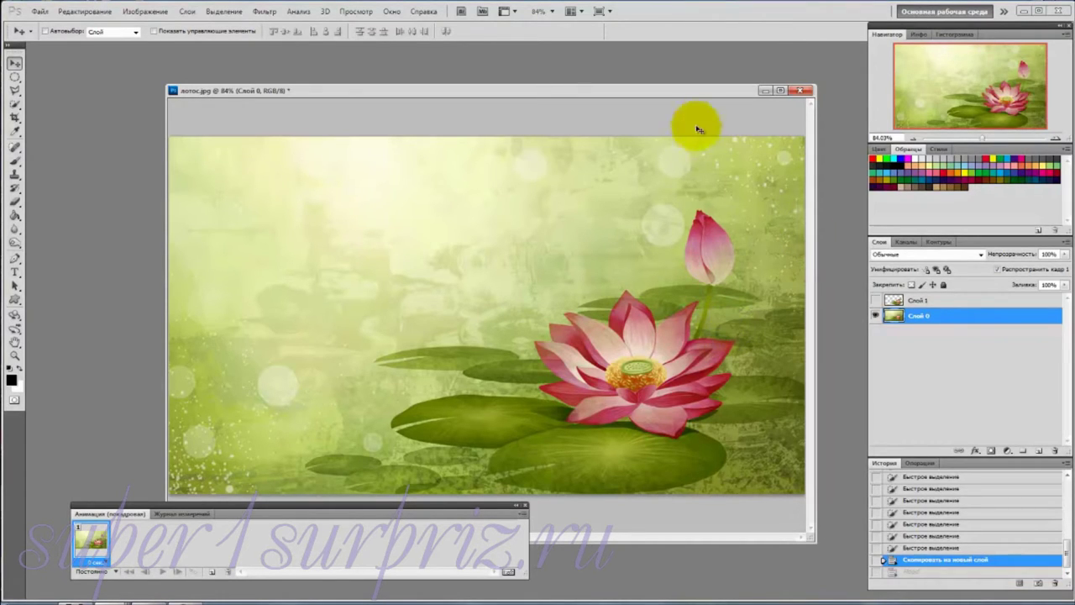
pyautogui.moveTo(706, 95); pyautogui.dragTo(571, 57)
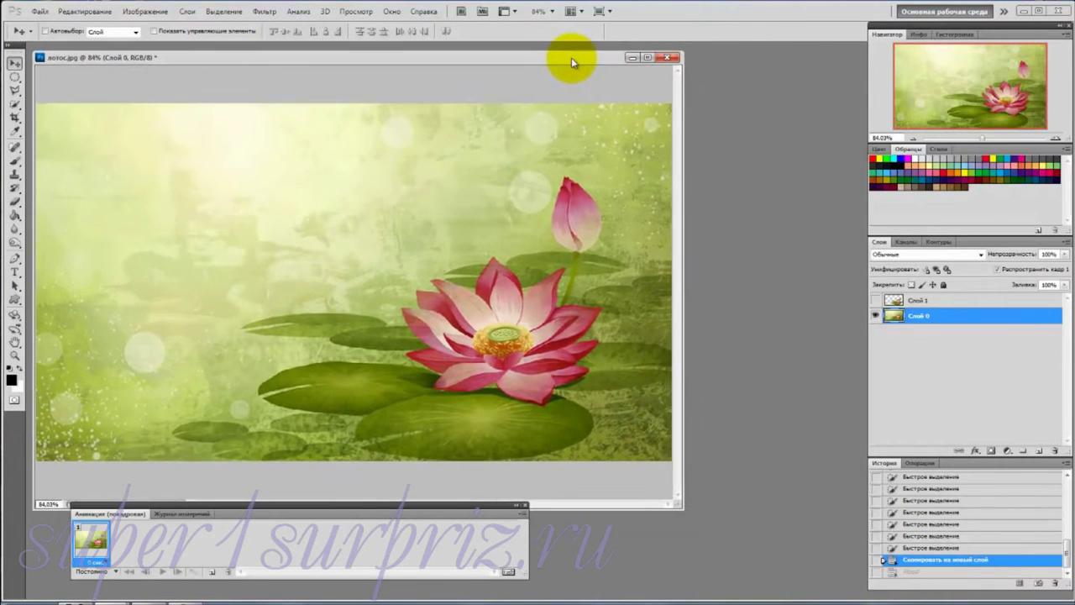
pyautogui.hotkey('ctrl', '-')
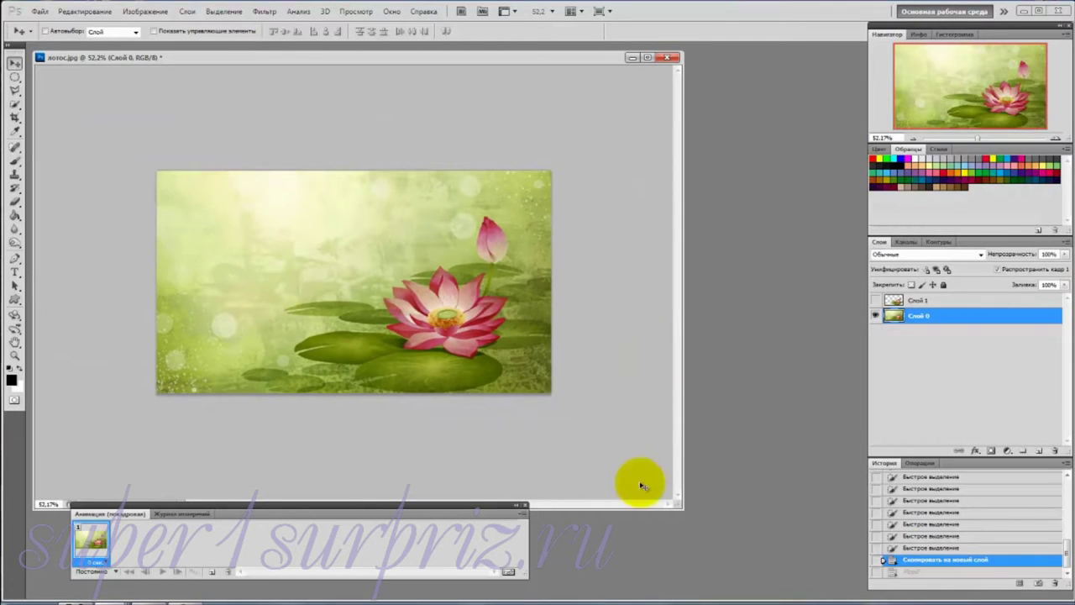
pyautogui.moveTo(681, 507); pyautogui.dragTo(568, 386)
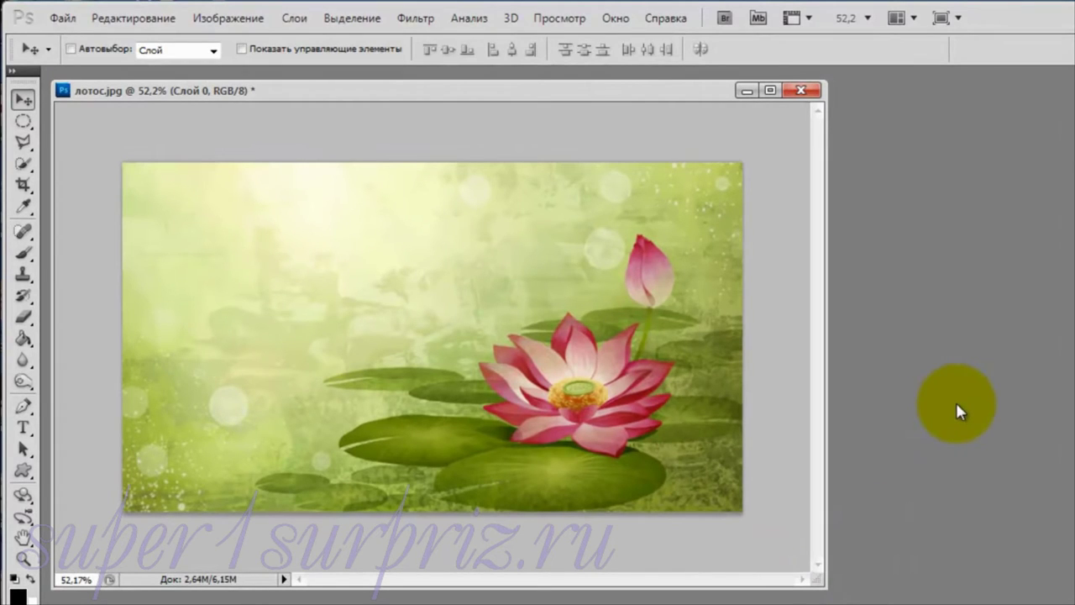
pyautogui.click(414, 20)
pyautogui.moveTo(431, 501)
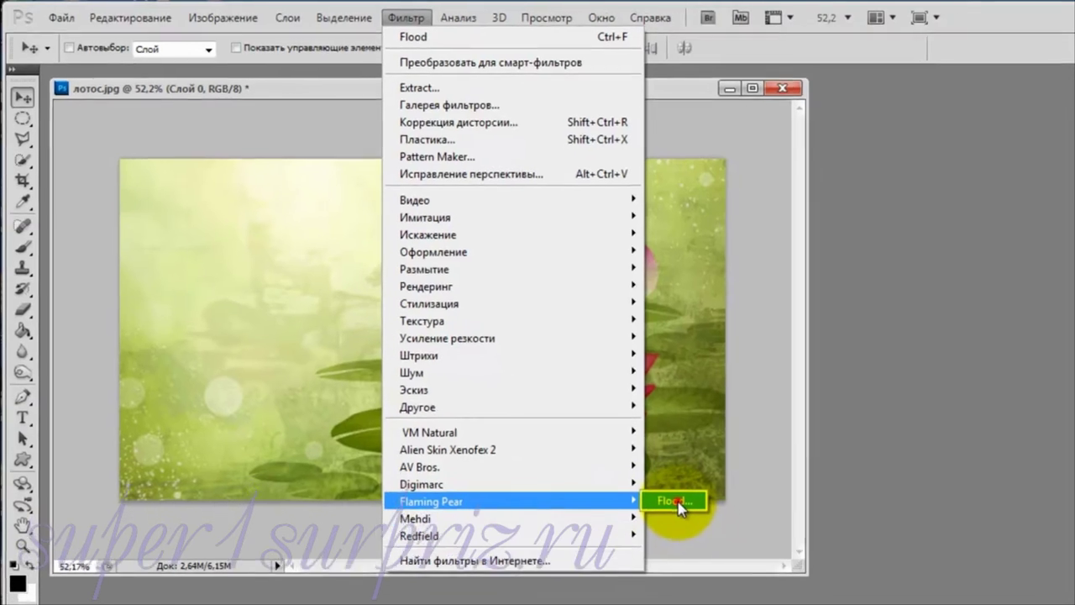
# Open the Flaming Pear Flood filter, move its dialog aside, and set Horizon to 12.
pyautogui.click(690, 512)
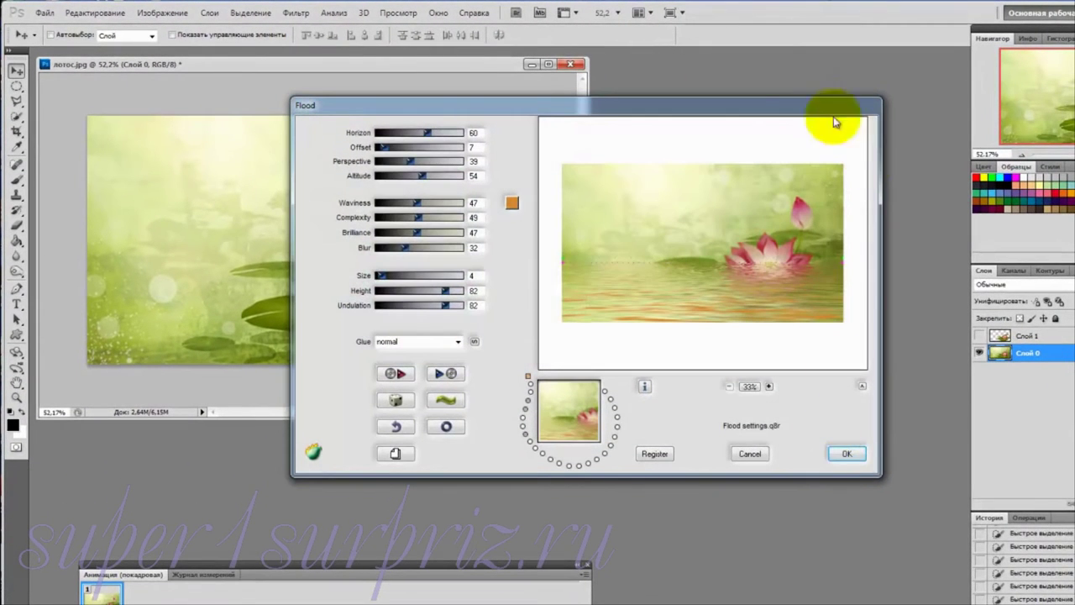
pyautogui.moveTo(712, 104); pyautogui.dragTo(963, 103)
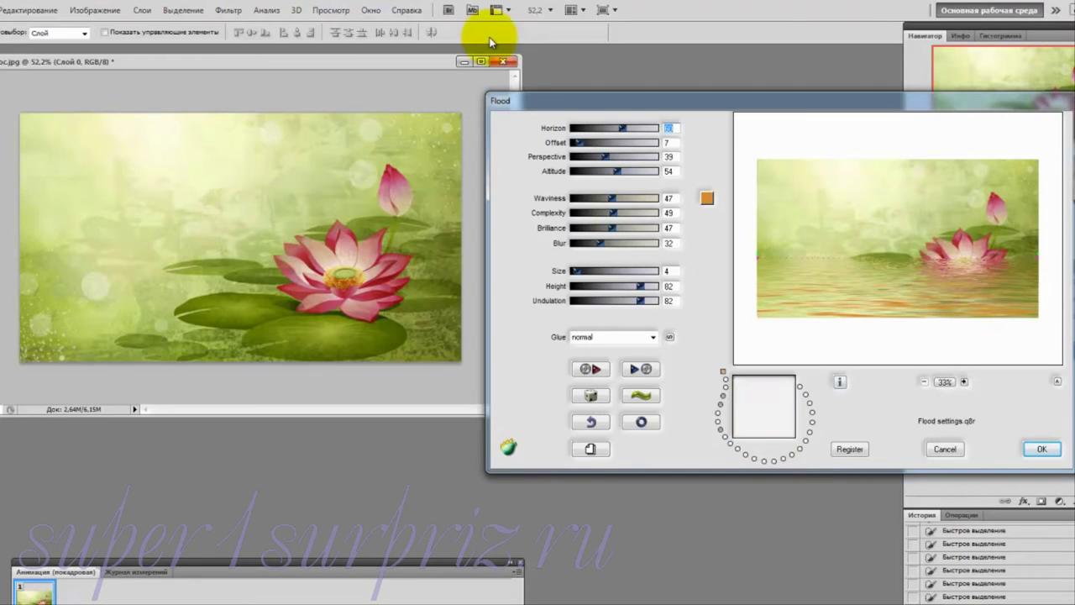
pyautogui.click(622, 128)
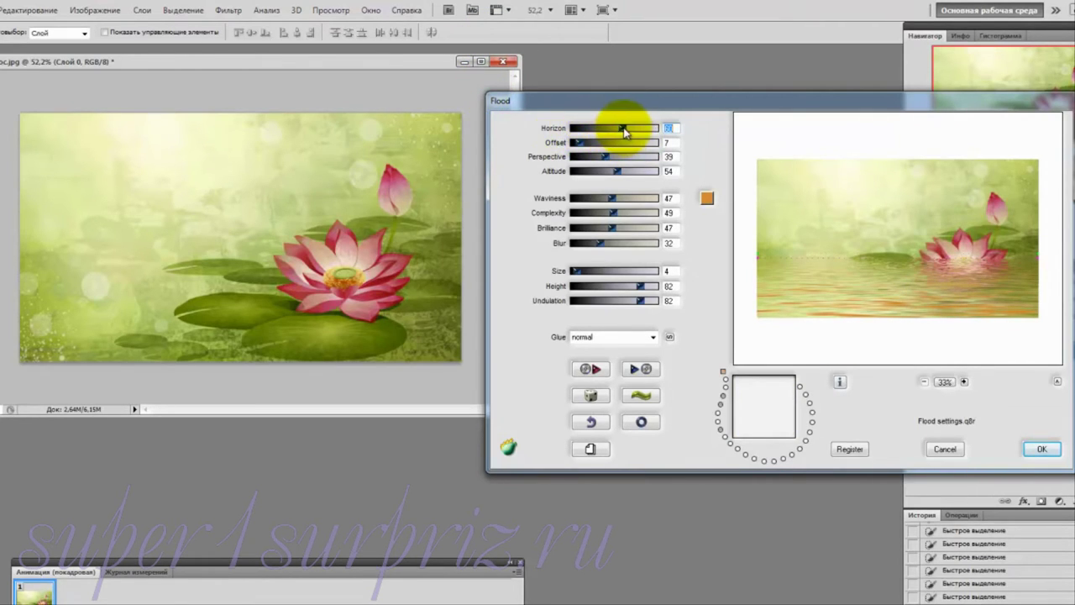
pyautogui.moveTo(622, 128); pyautogui.dragTo(573, 132)
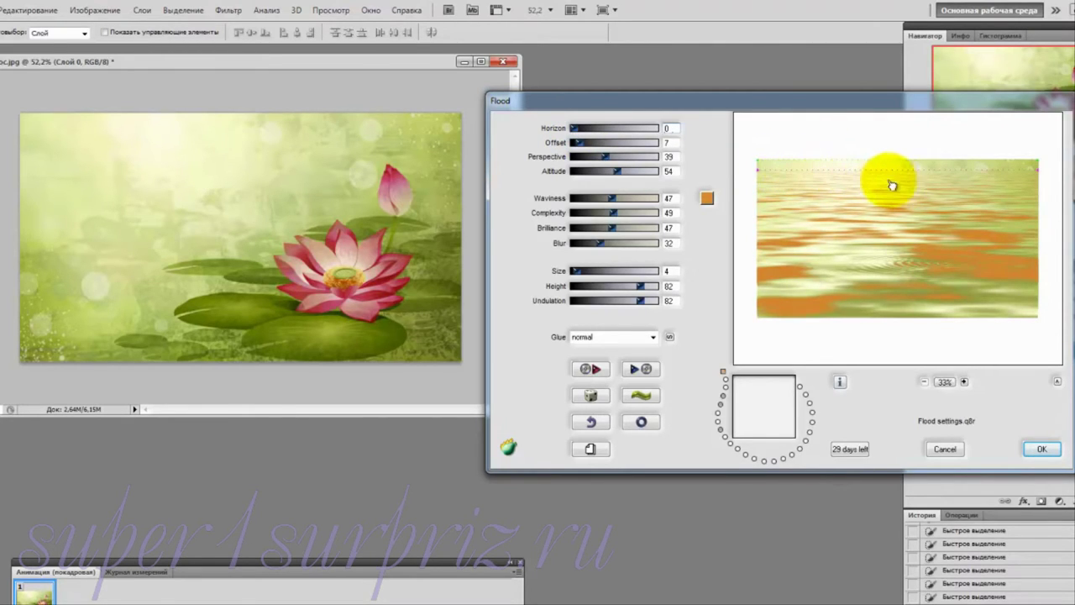
pyautogui.moveTo(575, 128)
pyautogui.mouseDown()
pyautogui.moveTo(612, 130)
pyautogui.moveTo(596, 135)
pyautogui.mouseUp()
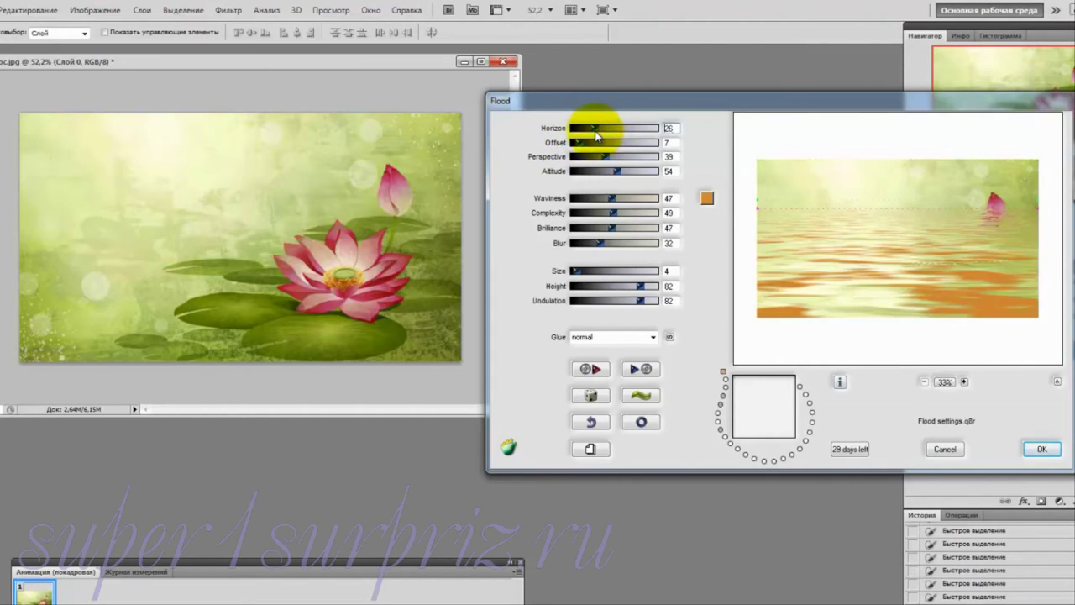
pyautogui.moveTo(596, 134); pyautogui.dragTo(582, 130)
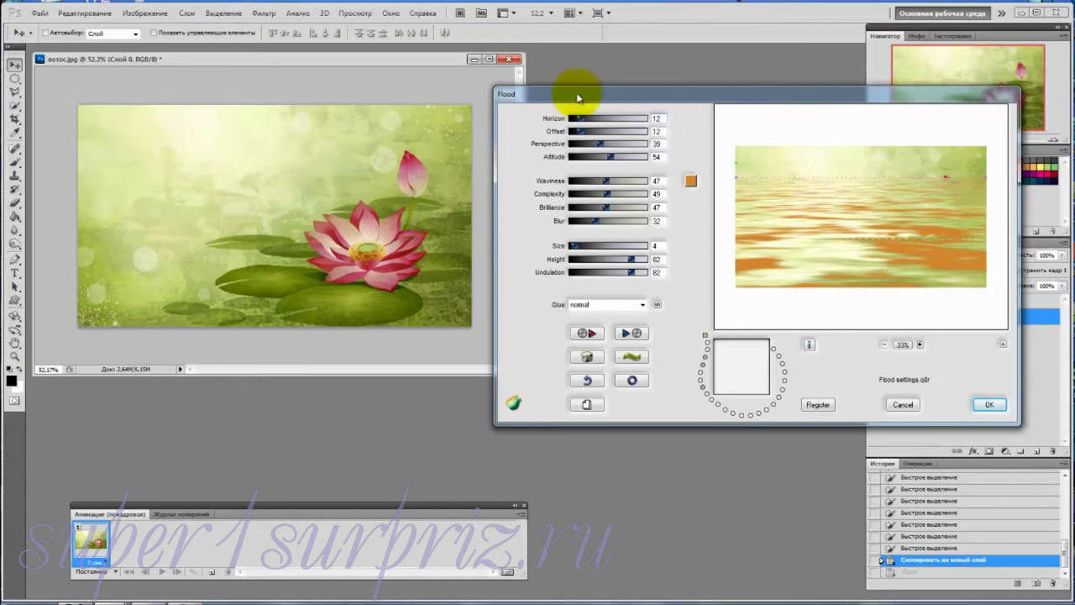
# Set the Flood Offset to 10 and Perspective to 19.
pyautogui.click(579, 134)
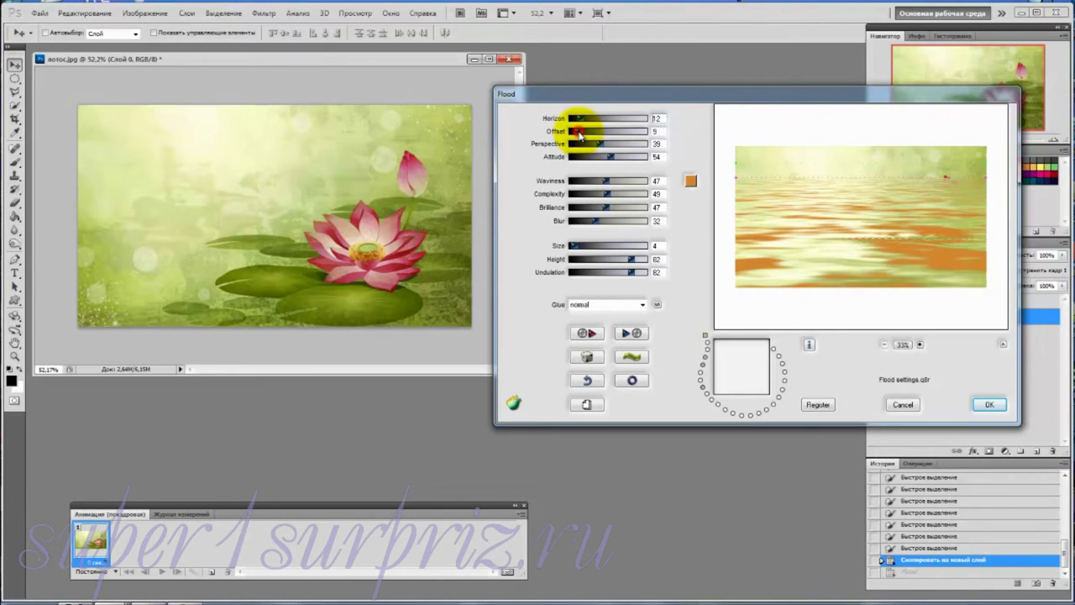
pyautogui.moveTo(579, 134); pyautogui.dragTo(638, 133)
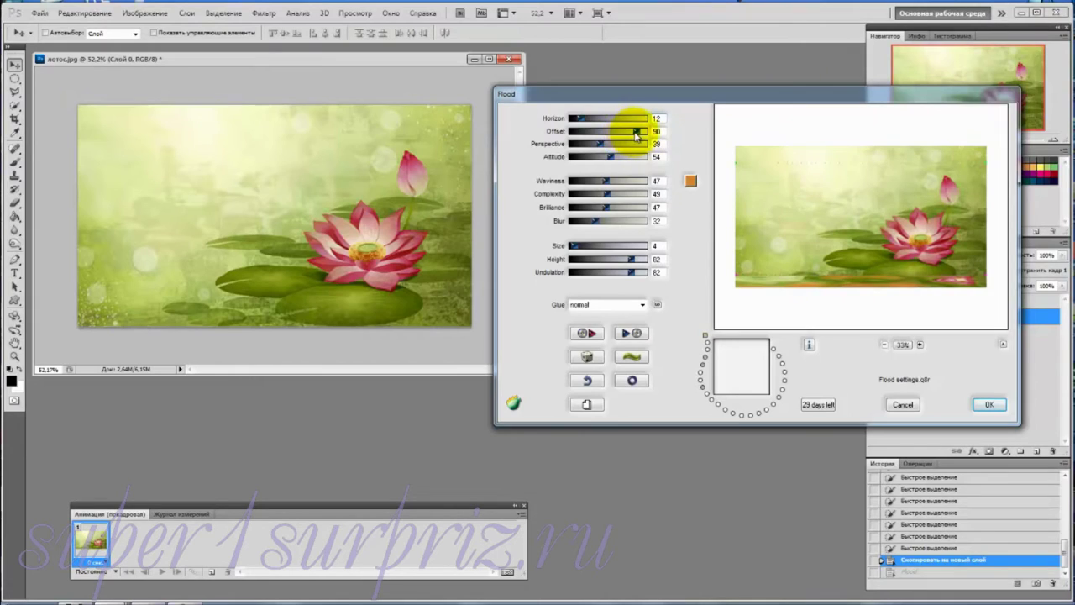
pyautogui.moveTo(636, 132); pyautogui.dragTo(591, 134)
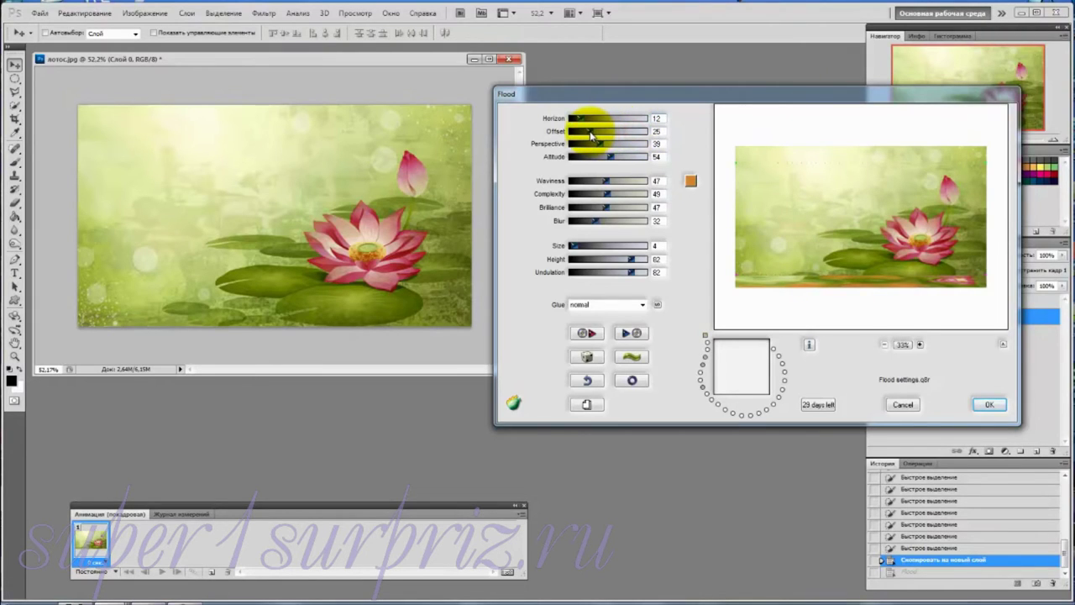
pyautogui.moveTo(591, 135)
pyautogui.mouseDown()
pyautogui.moveTo(576, 132)
pyautogui.moveTo(577, 148)
pyautogui.mouseUp()
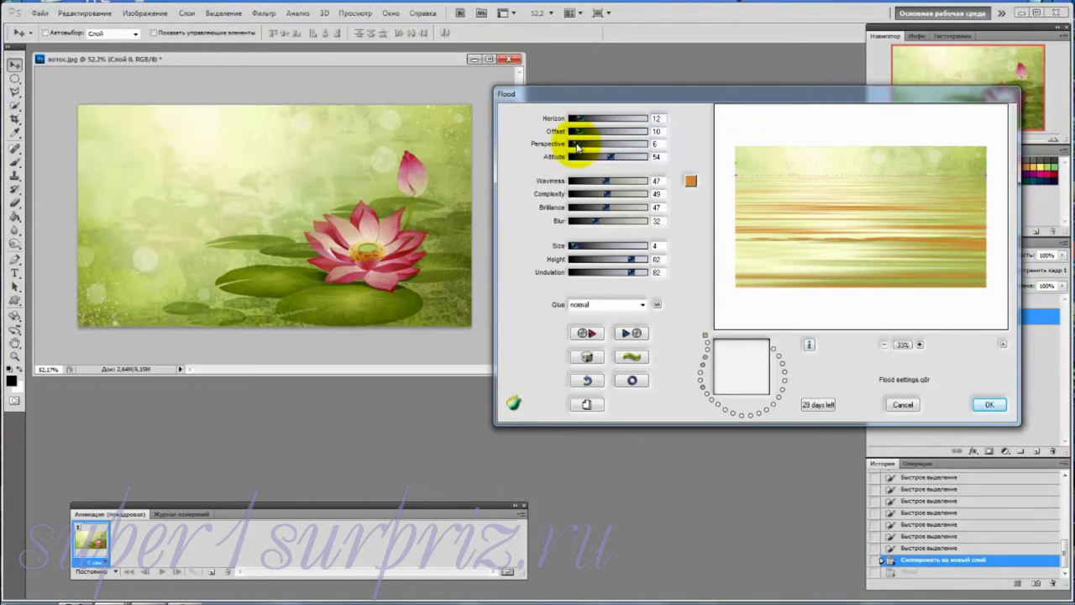
pyautogui.moveTo(578, 148); pyautogui.dragTo(634, 148)
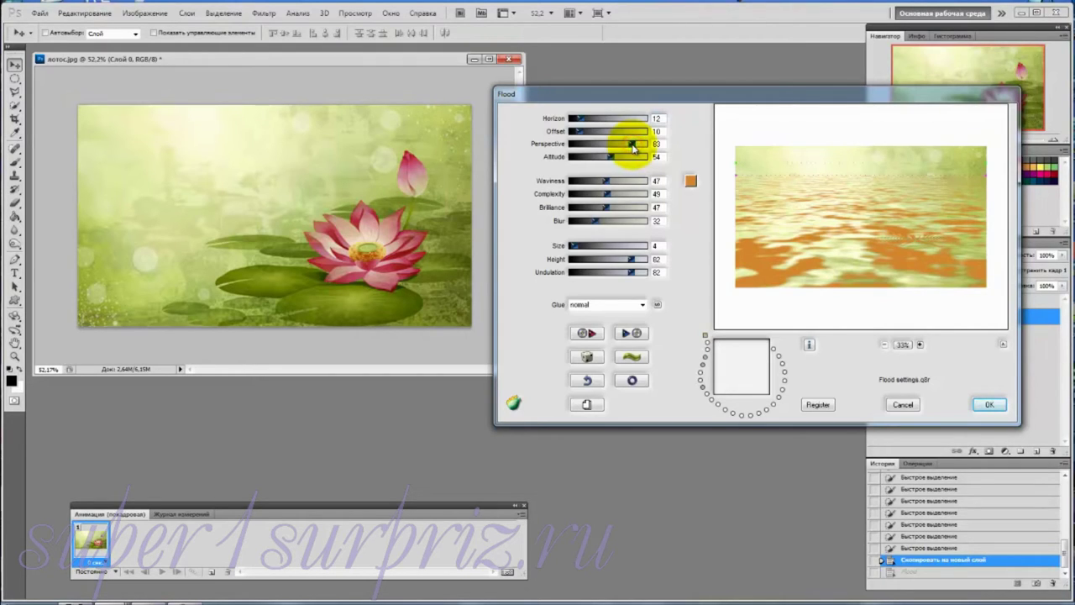
pyautogui.moveTo(634, 144); pyautogui.dragTo(576, 143)
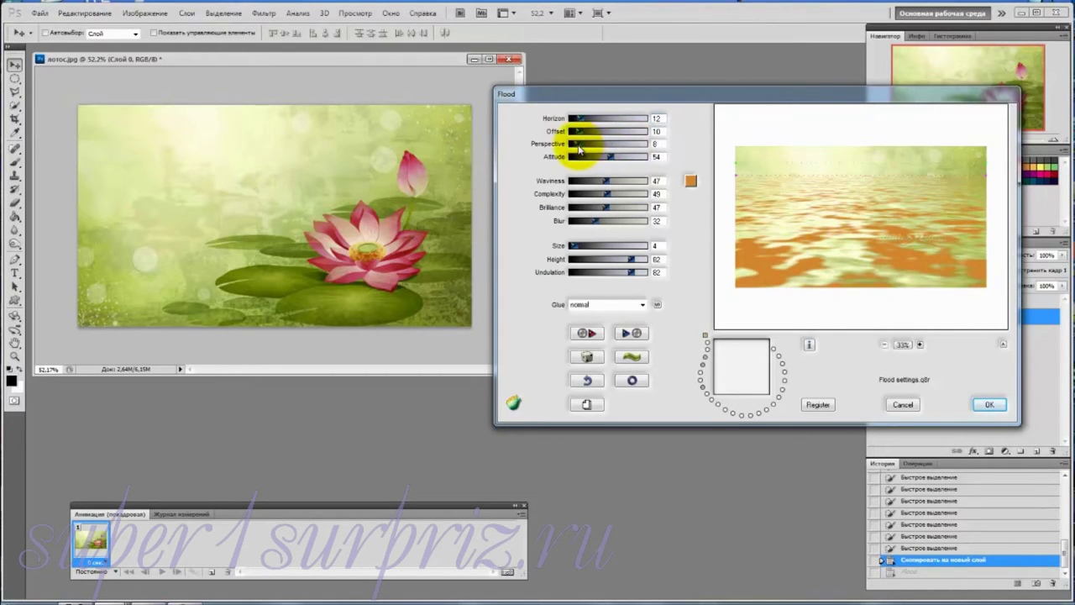
pyautogui.click(655, 143)
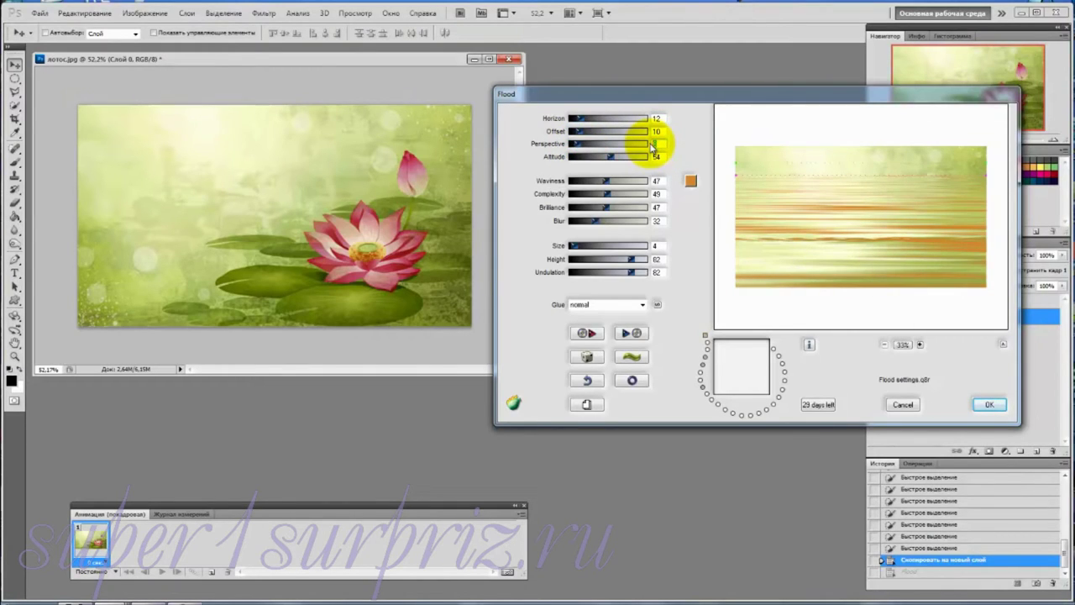
pyautogui.press('BackSpace')
pyautogui.write('19')
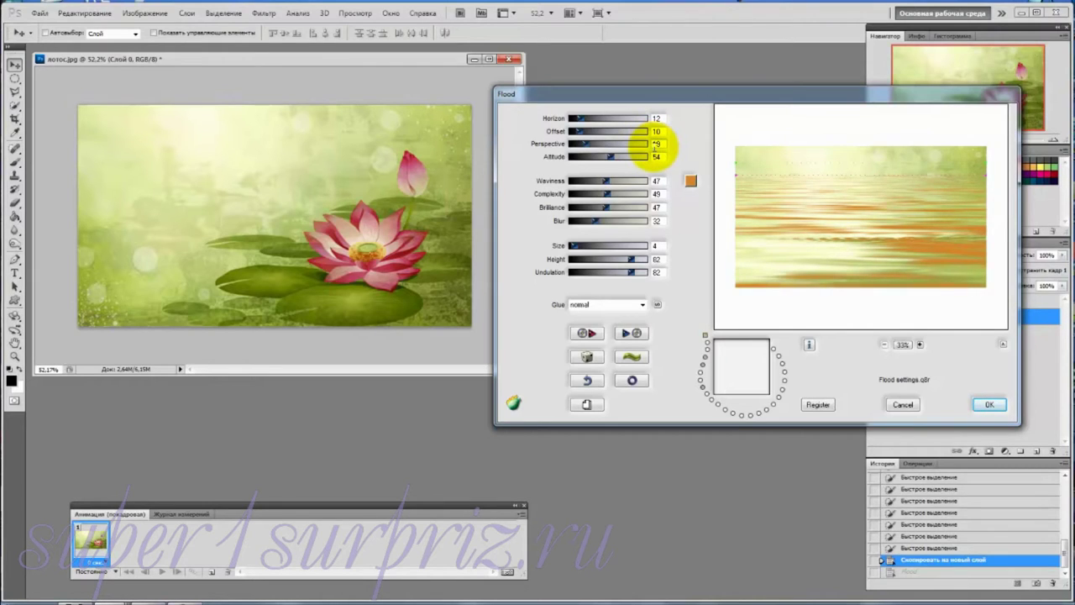
# Try different Altitude values and settle on 72.
pyautogui.click(622, 156)
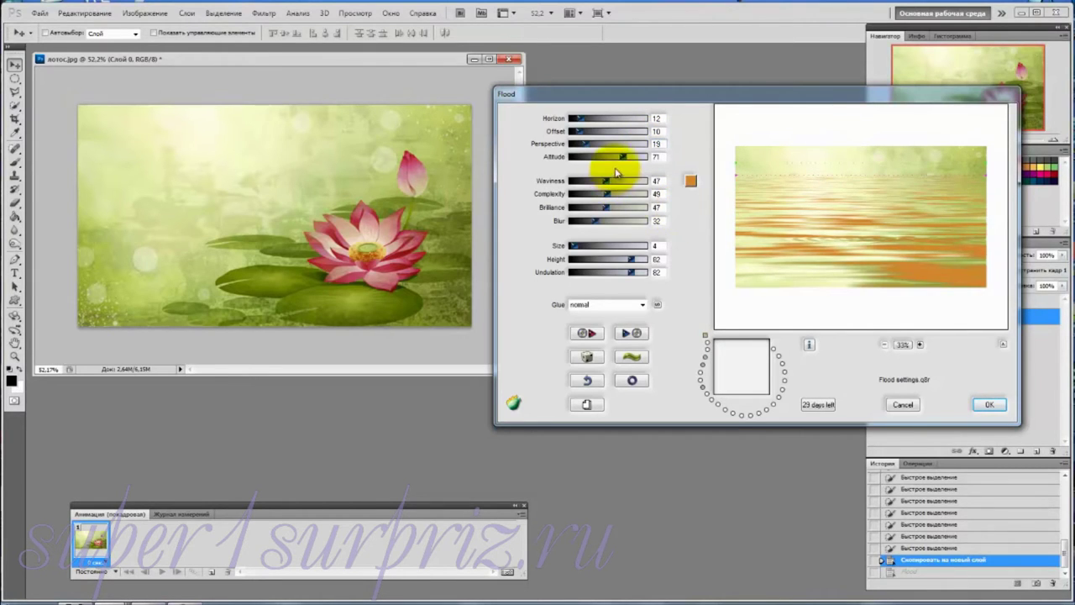
pyautogui.moveTo(623, 158); pyautogui.dragTo(577, 161)
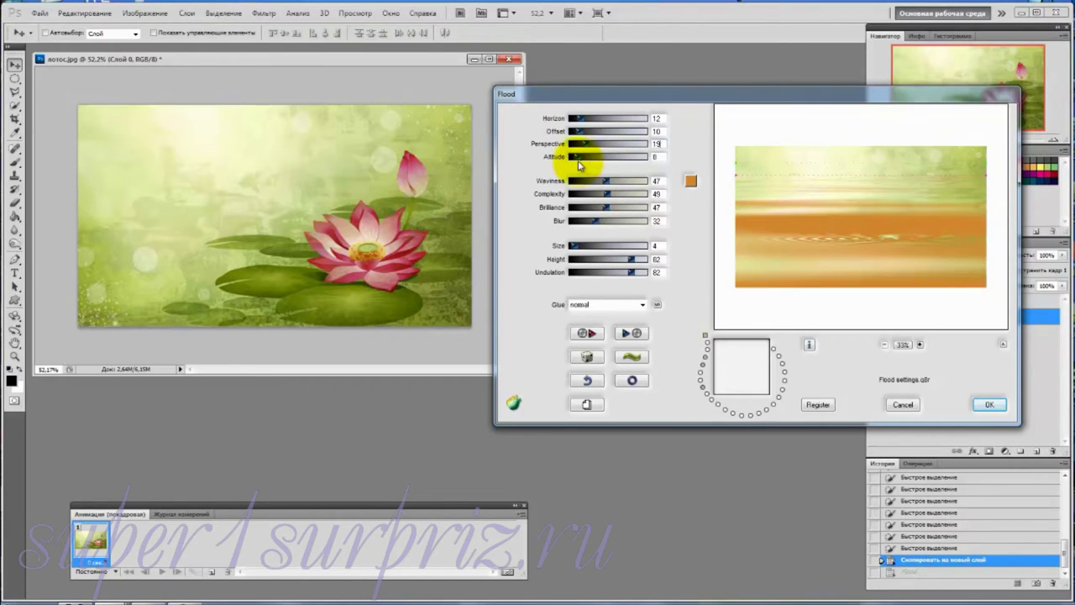
pyautogui.moveTo(578, 159); pyautogui.dragTo(577, 161)
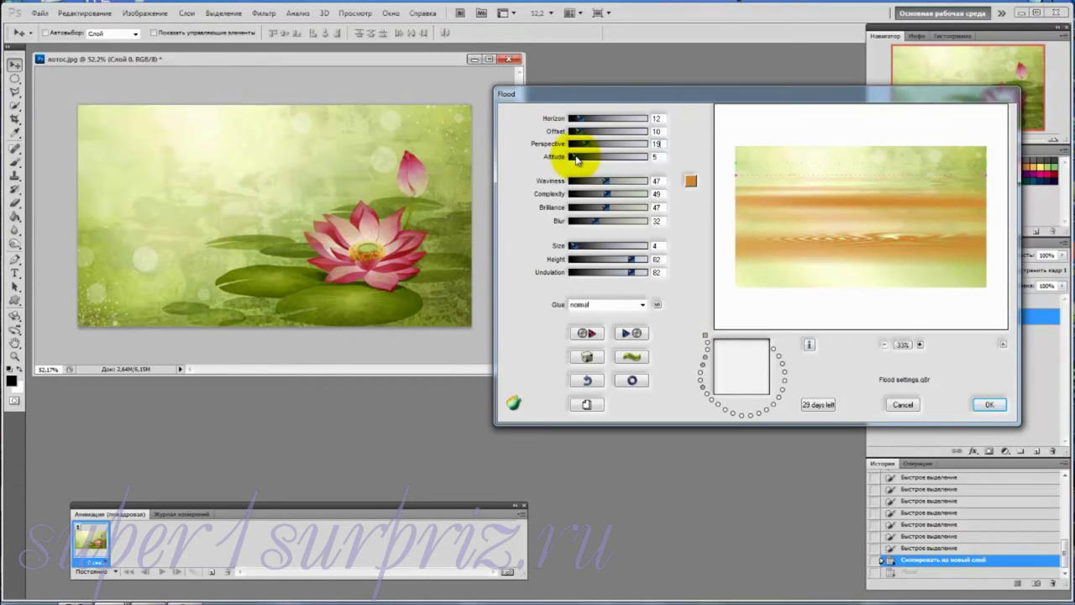
pyautogui.moveTo(576, 160); pyautogui.dragTo(643, 160)
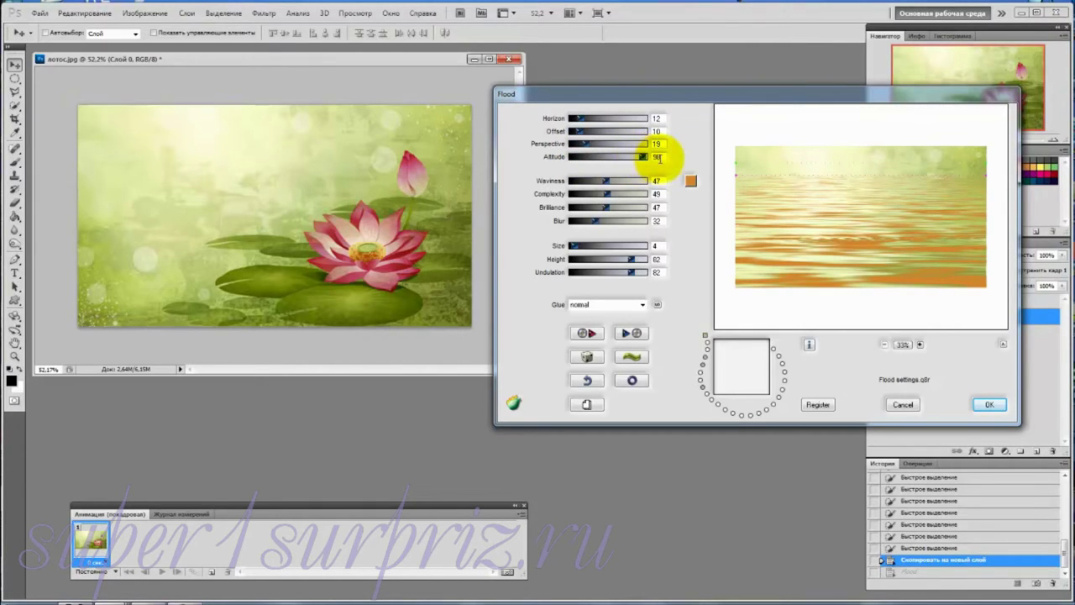
pyautogui.click(662, 157)
pyautogui.write('72')
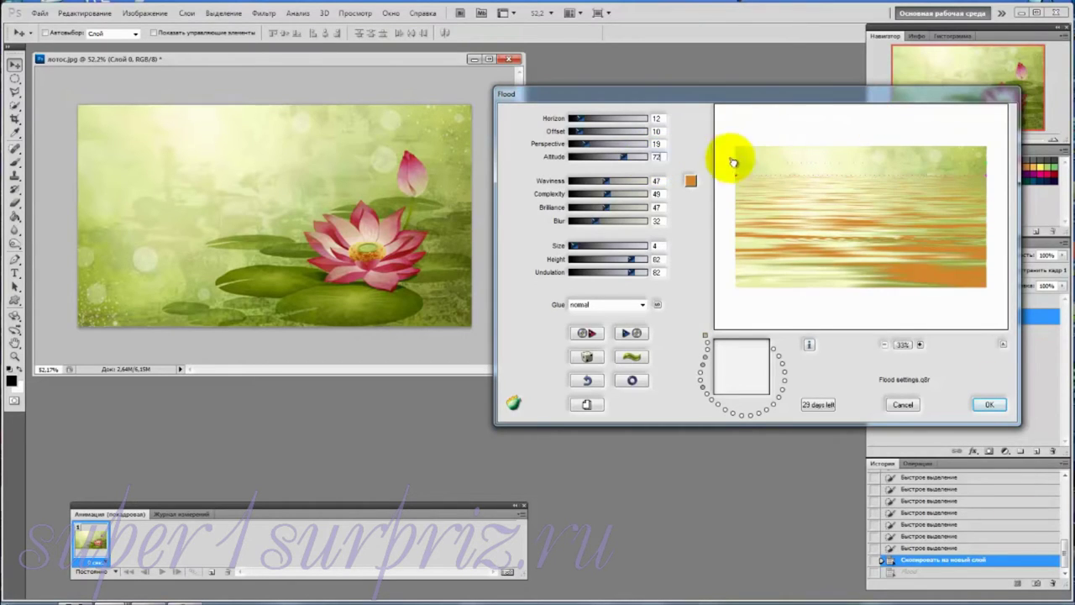
pyautogui.click(691, 182)
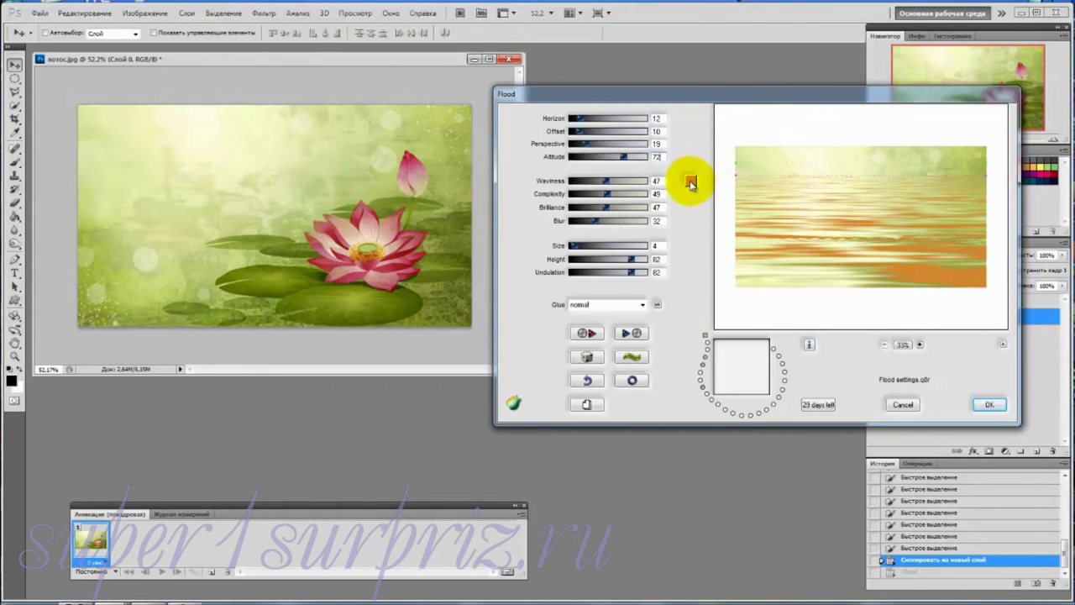
# Change the Flood water colour from orange to a dark green at hue 82.
pyautogui.click(691, 183)
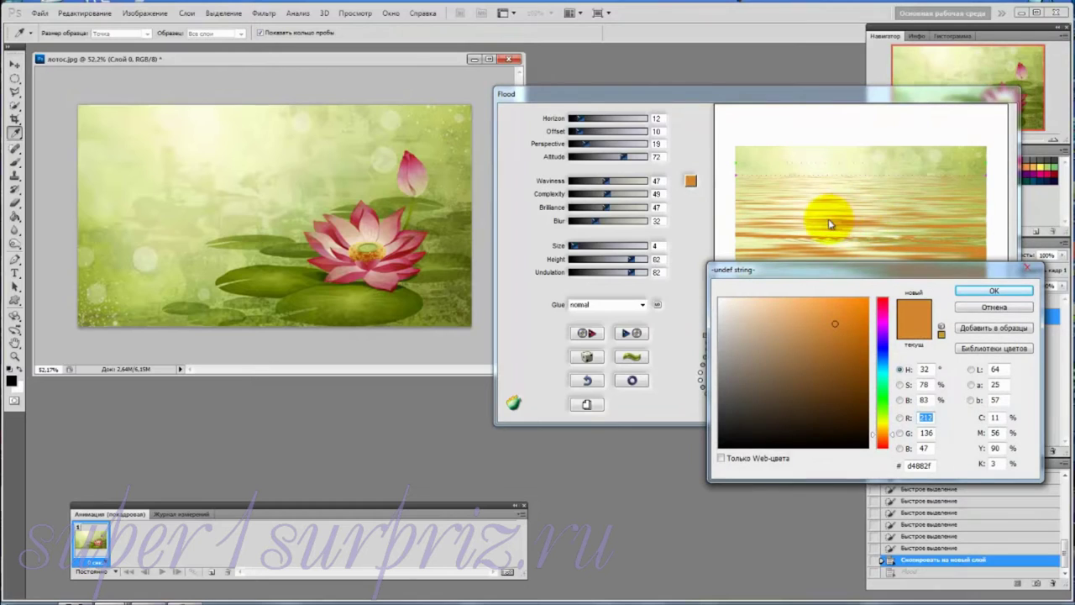
pyautogui.click(882, 407)
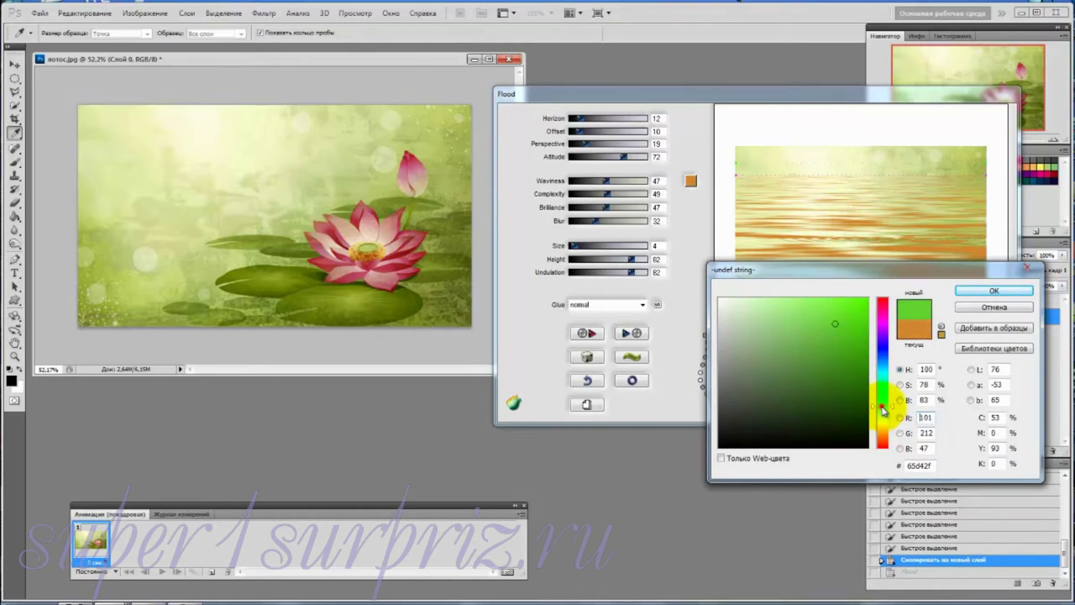
pyautogui.click(854, 387)
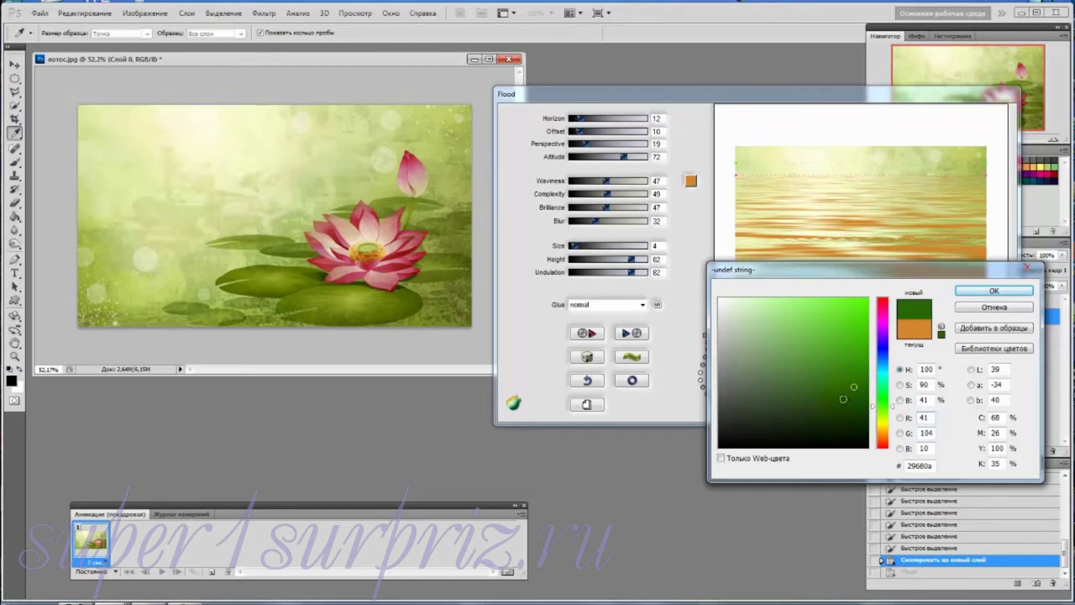
pyautogui.click(846, 398)
pyautogui.moveTo(888, 403); pyautogui.dragTo(884, 418)
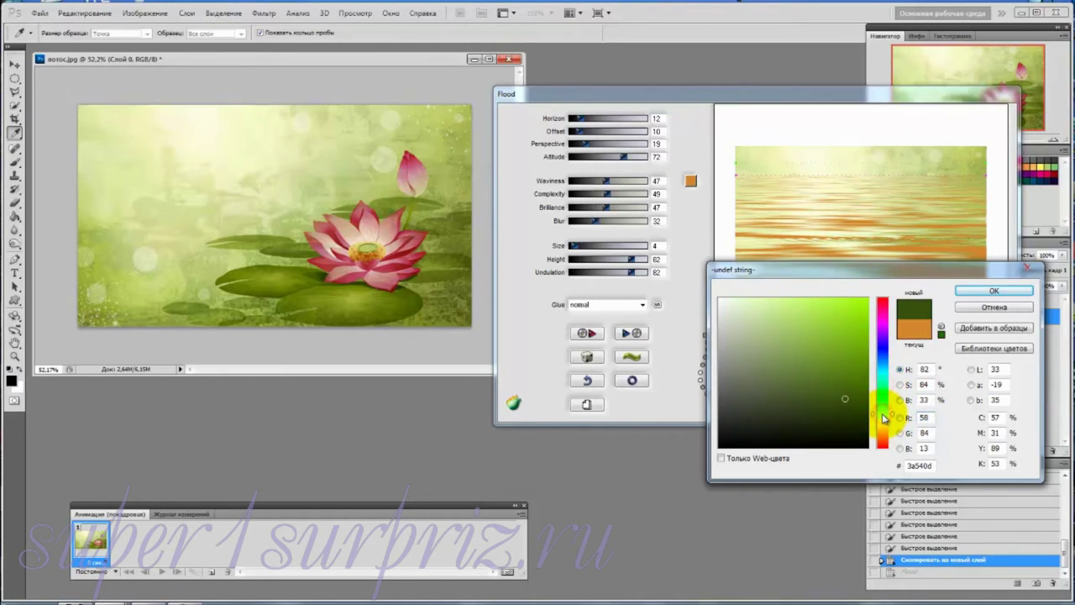
pyautogui.click(835, 378)
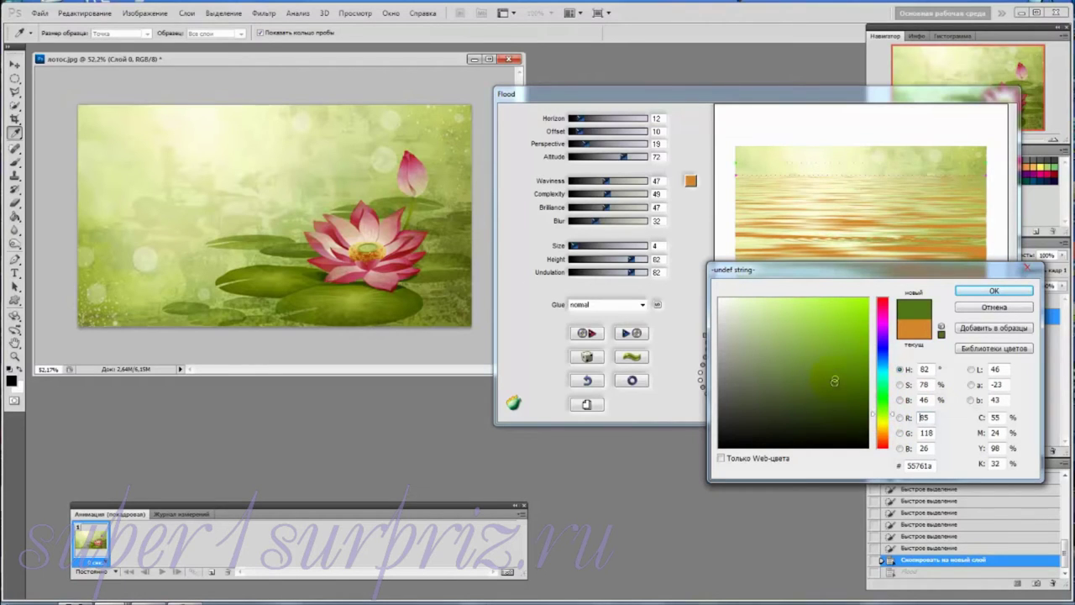
pyautogui.moveTo(835, 378); pyautogui.dragTo(831, 389)
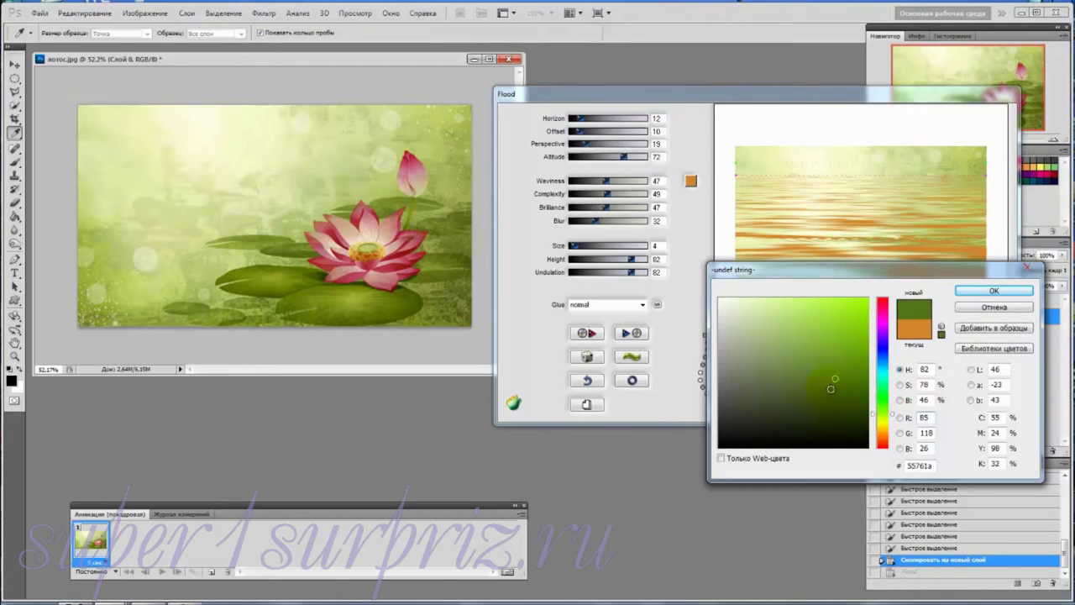
pyautogui.click(1030, 292)
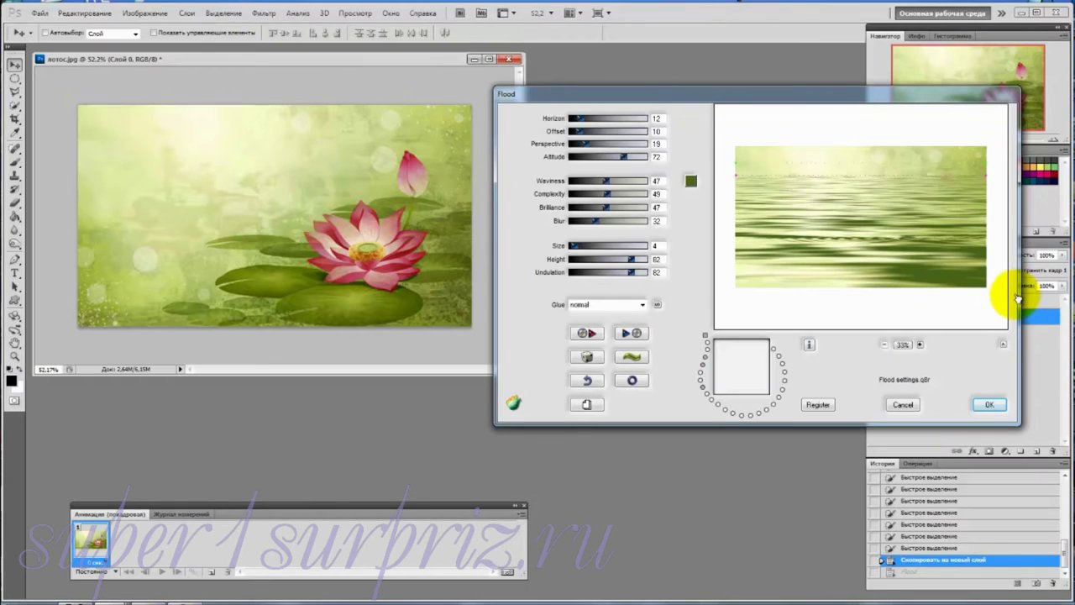
# Refine the water colour to a brighter, more yellowish green (#5a8018).
pyautogui.click(690, 181)
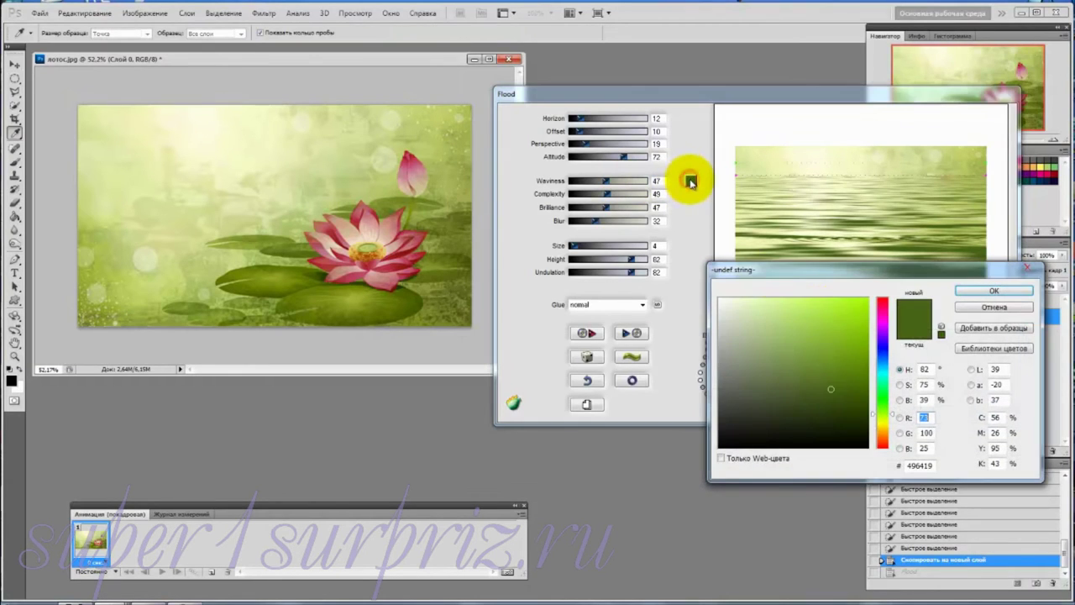
pyautogui.click(841, 372)
pyautogui.click(1027, 291)
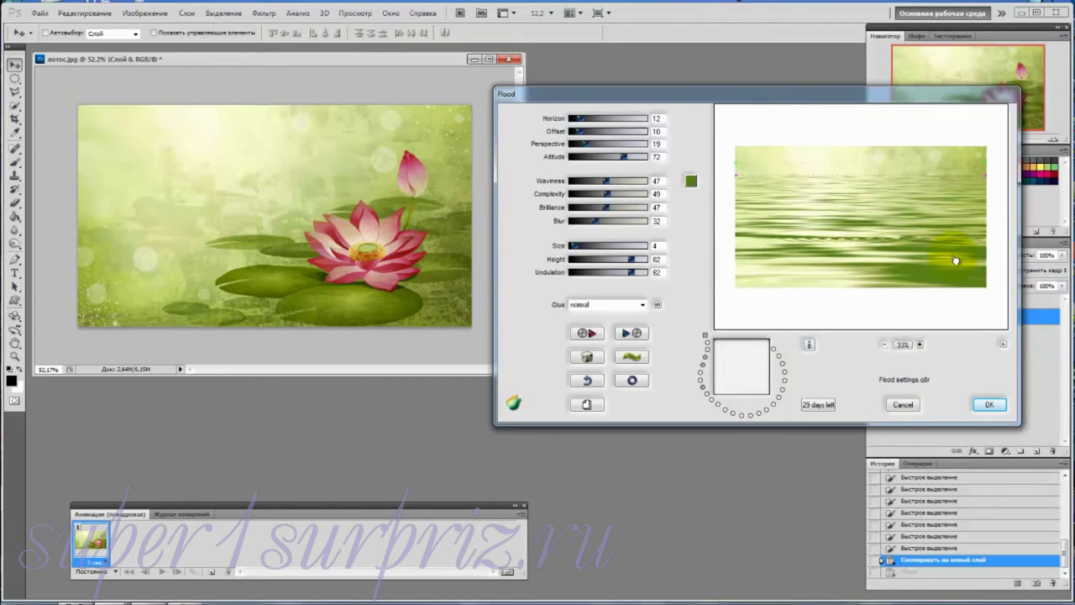
pyautogui.click(691, 180)
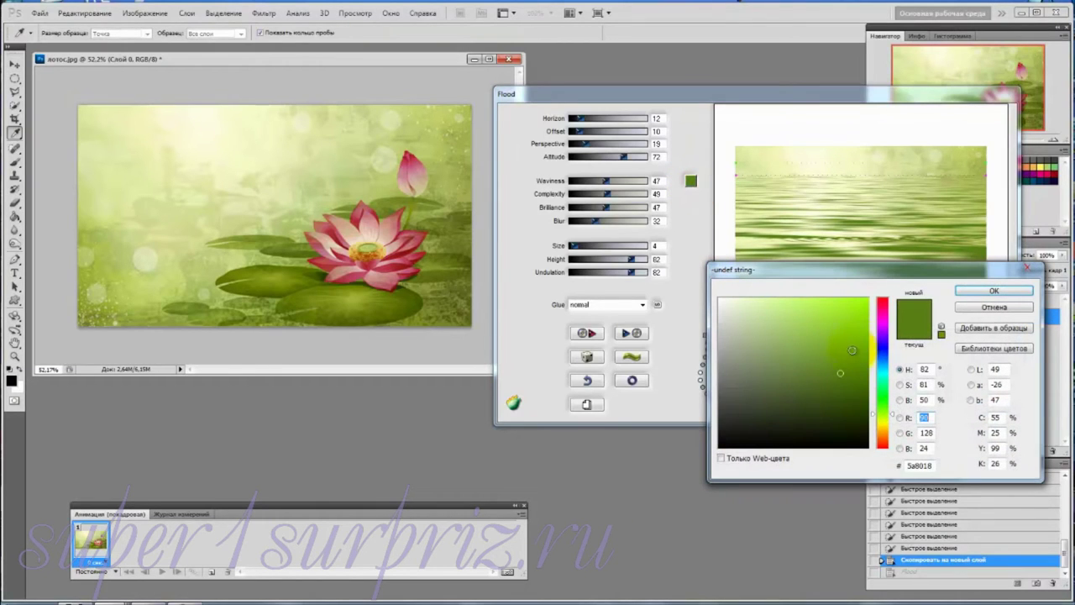
pyautogui.click(851, 358)
# Apply the green water colour and set Waviness to 26 and Complexity to 62.
pyautogui.click(981, 291)
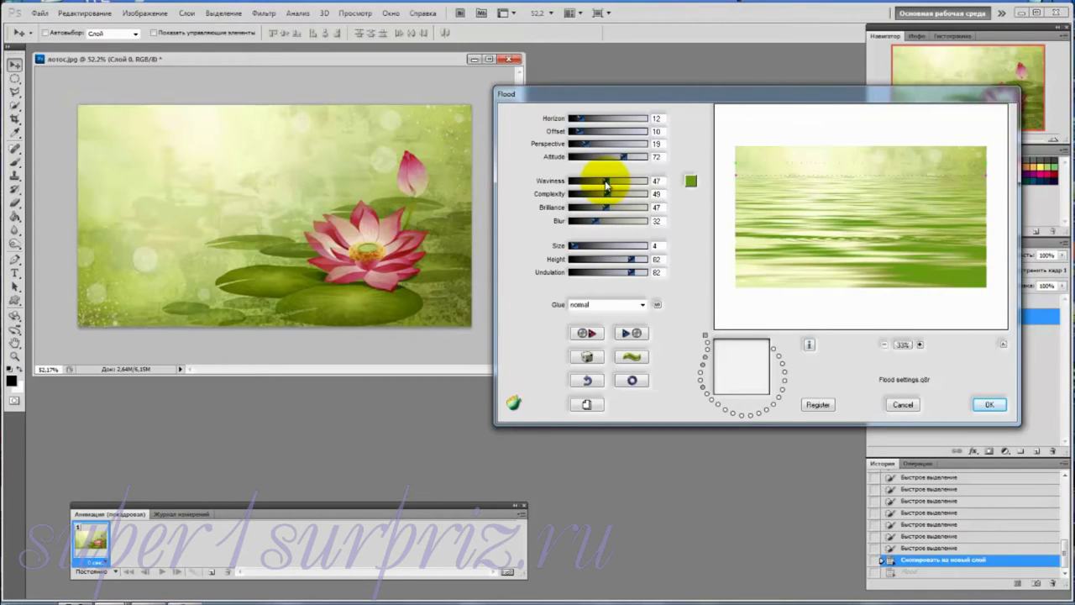
pyautogui.moveTo(606, 184); pyautogui.dragTo(641, 186)
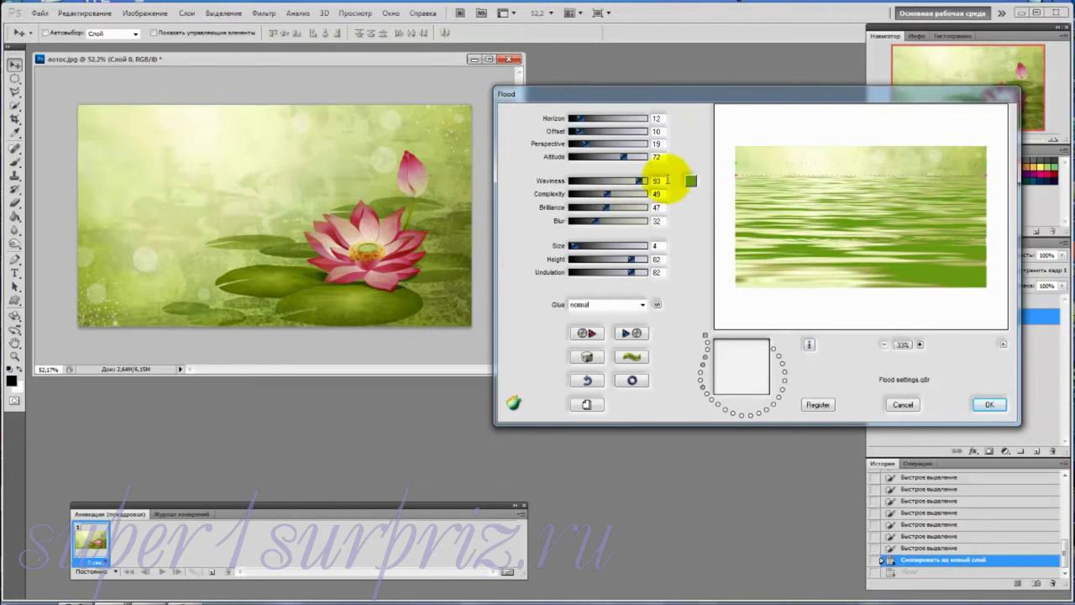
pyautogui.click(661, 181)
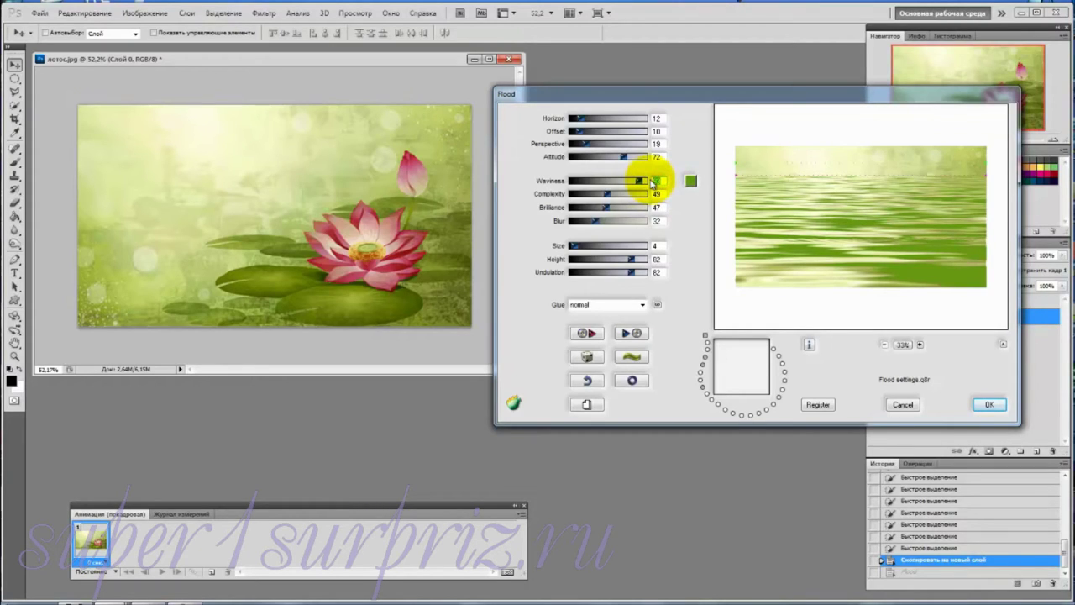
pyautogui.write('28')
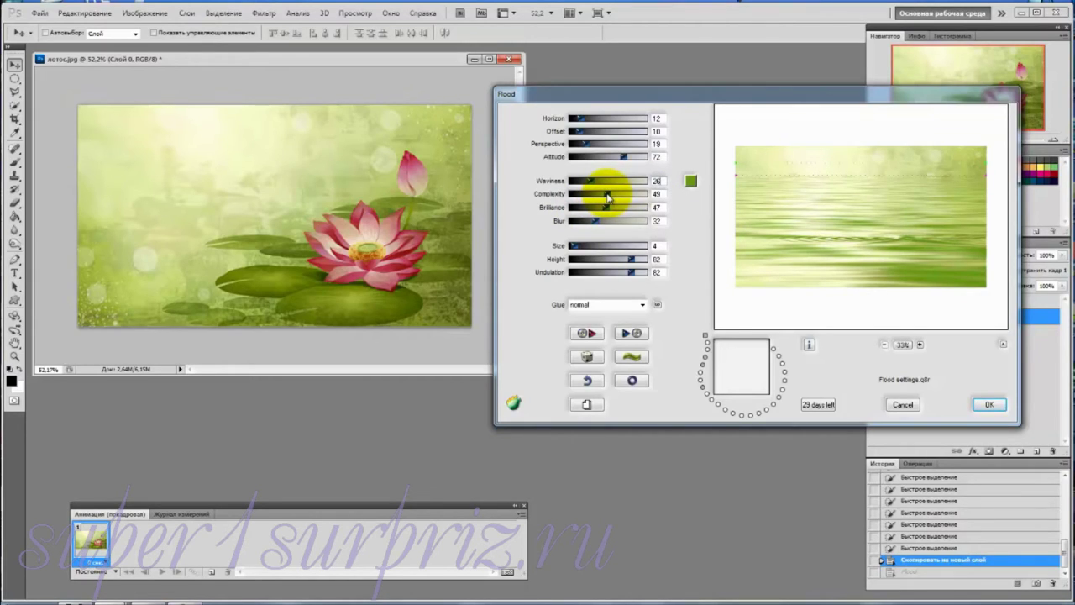
pyautogui.moveTo(607, 196); pyautogui.dragTo(639, 198)
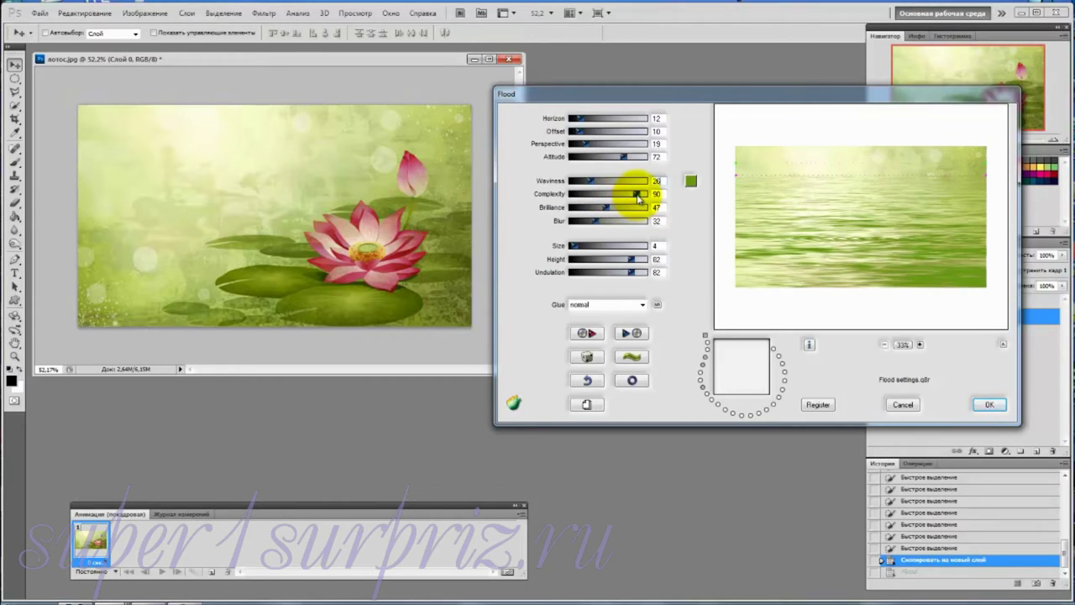
pyautogui.moveTo(638, 198); pyautogui.dragTo(579, 196)
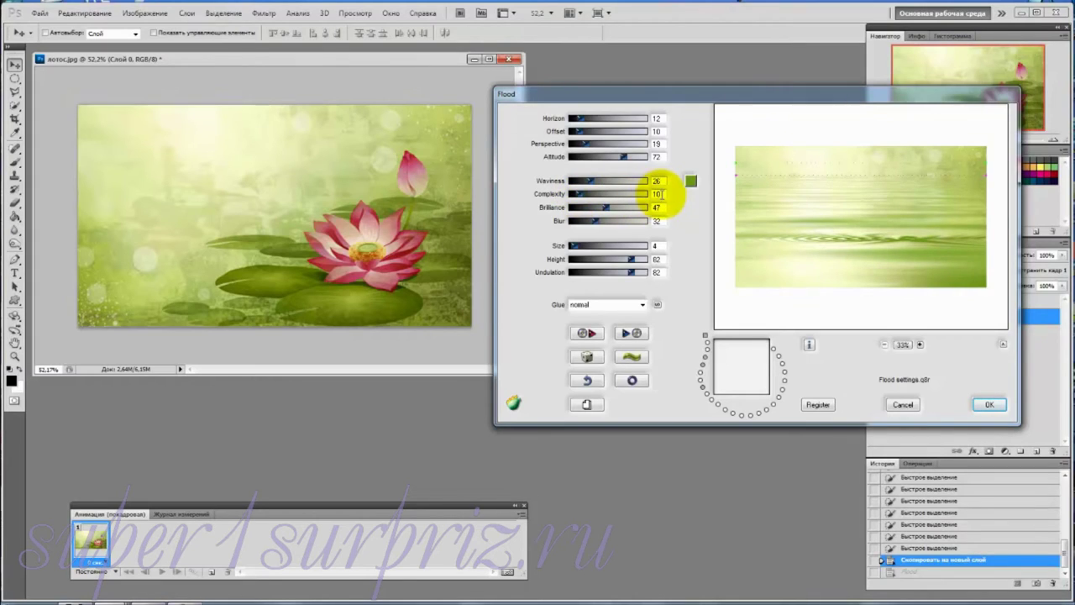
pyautogui.click(656, 194)
pyautogui.write('62')
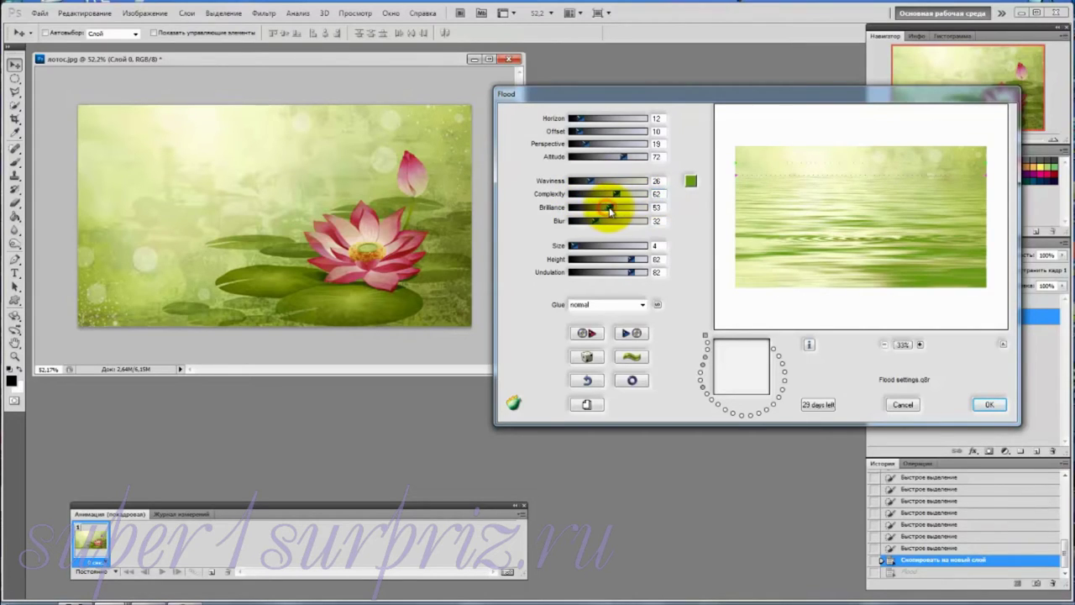
# Set Brilliance to 79 and Blur to 65.
pyautogui.moveTo(608, 211); pyautogui.dragTo(638, 214)
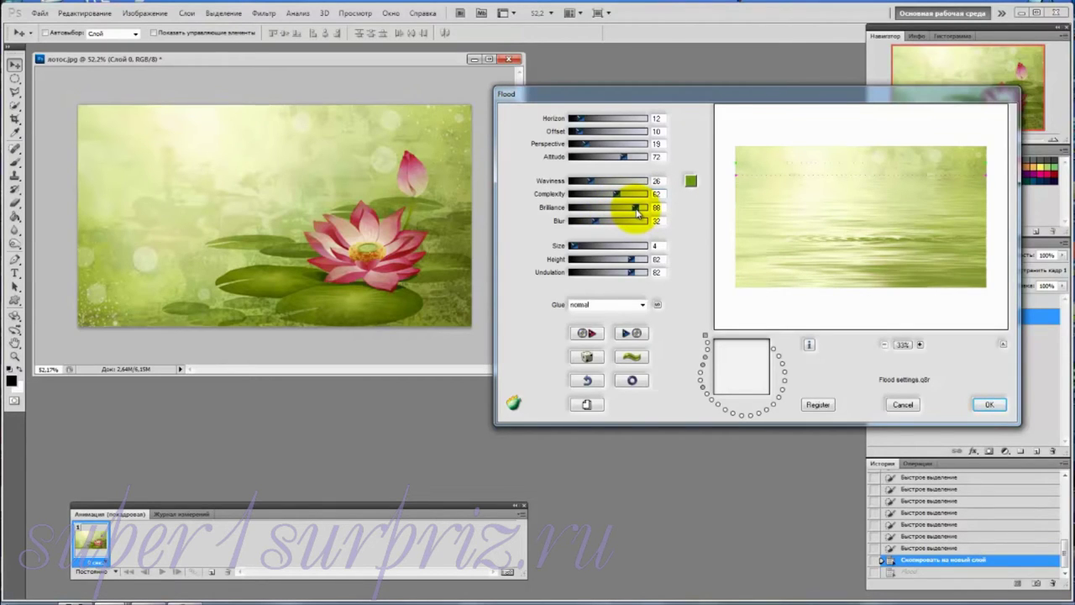
pyautogui.moveTo(638, 215); pyautogui.dragTo(573, 216)
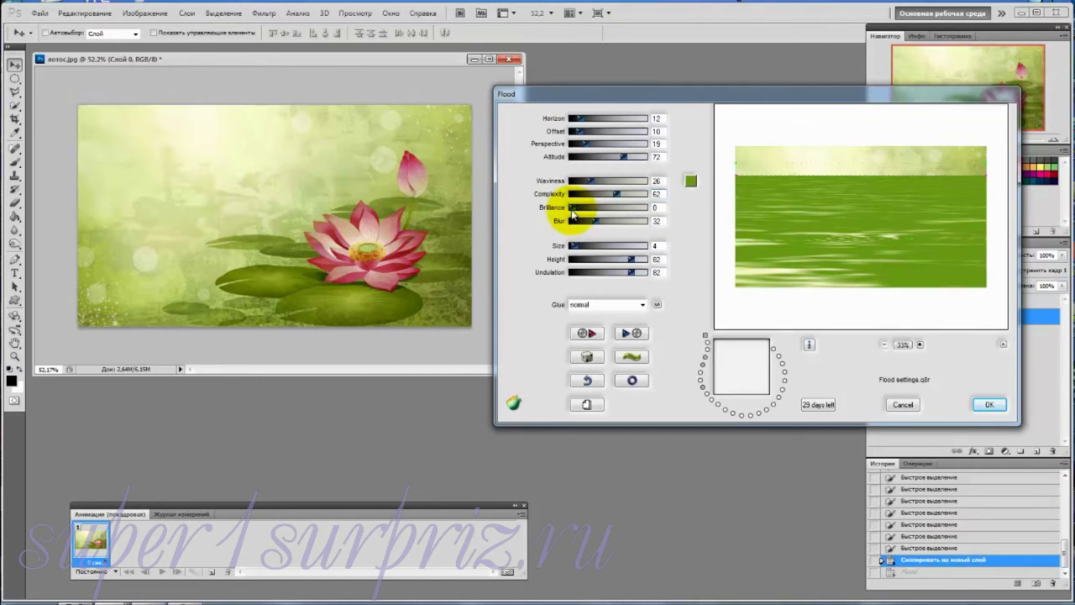
pyautogui.click(651, 209)
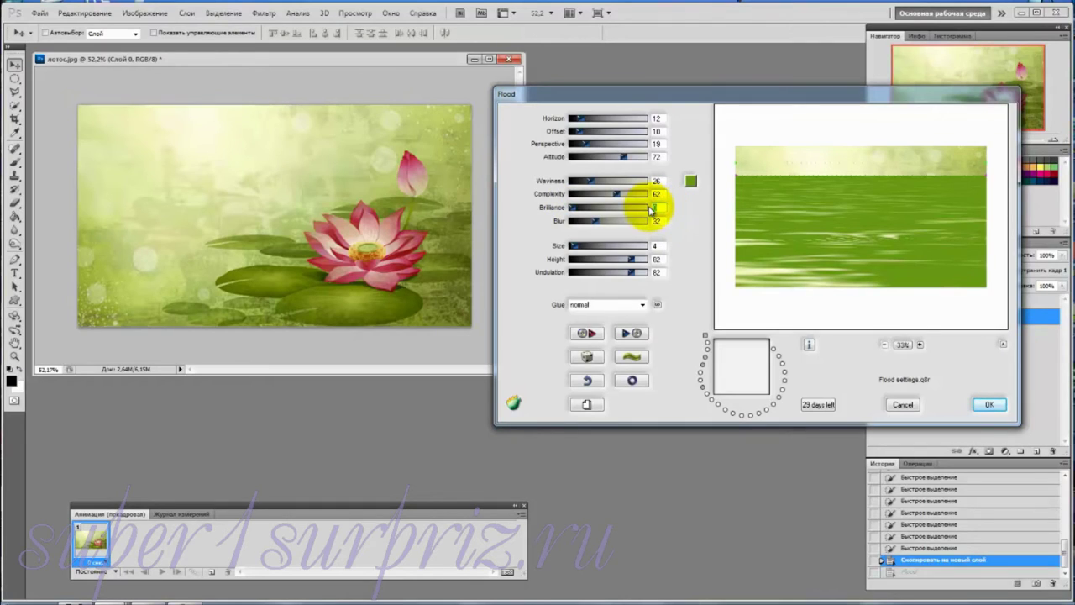
pyautogui.write('79')
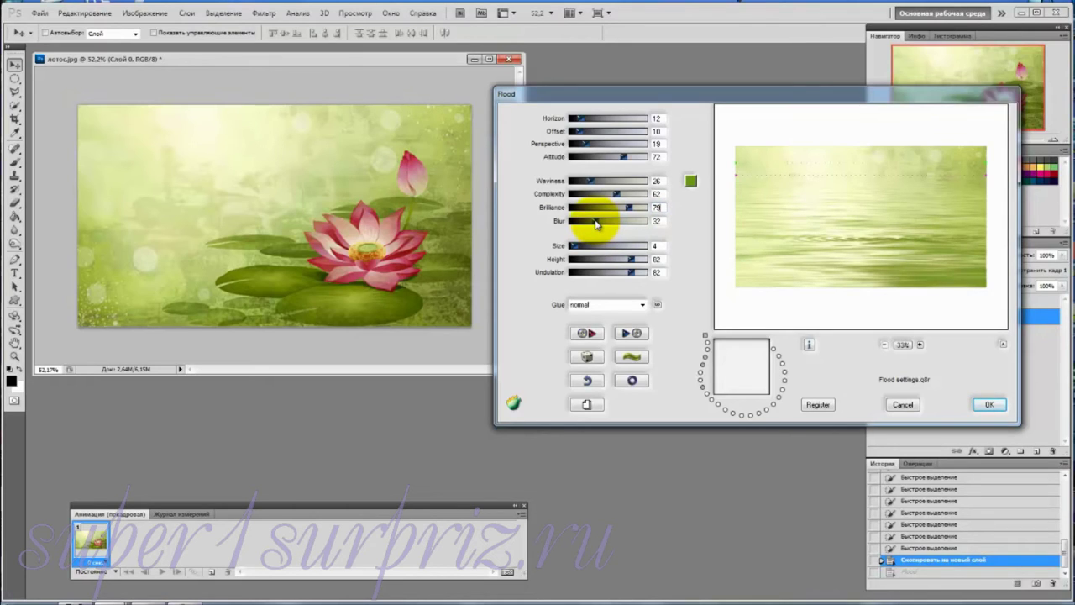
pyautogui.moveTo(596, 223); pyautogui.dragTo(639, 223)
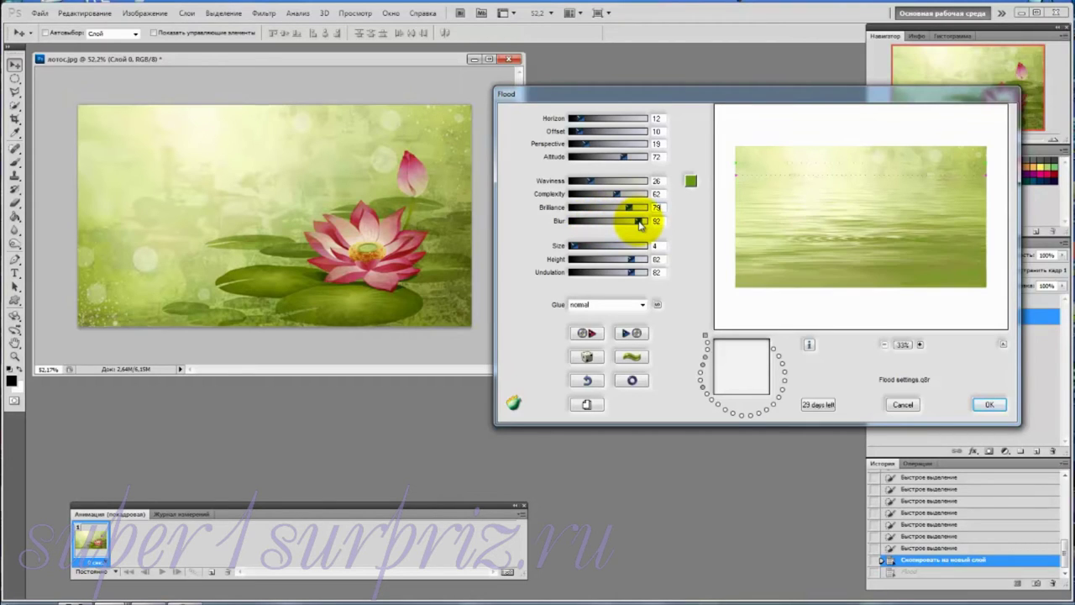
pyautogui.moveTo(639, 223); pyautogui.dragTo(581, 228)
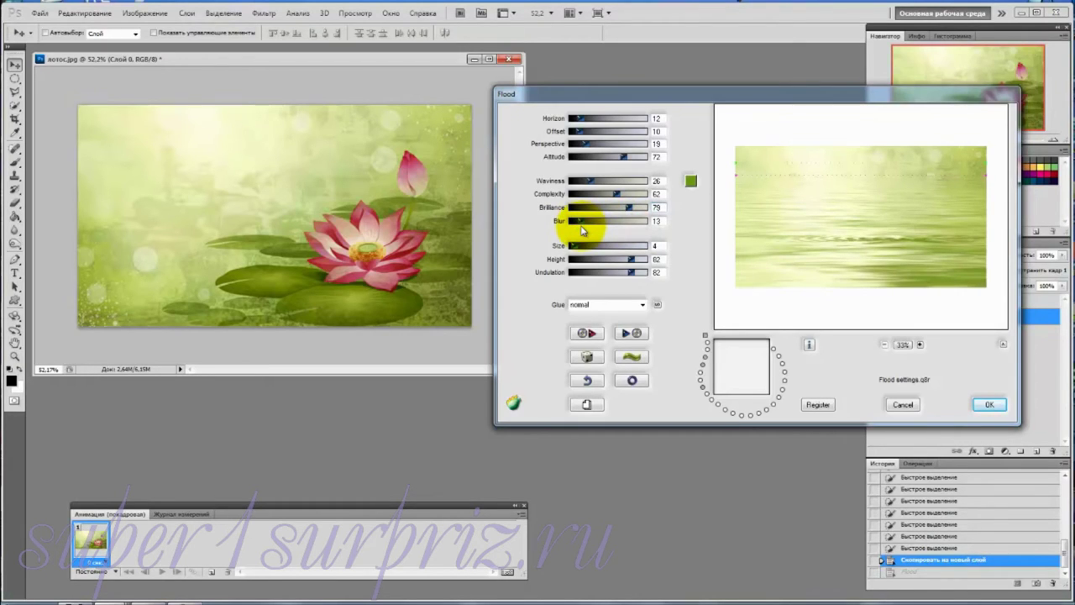
pyautogui.doubleClick(657, 221)
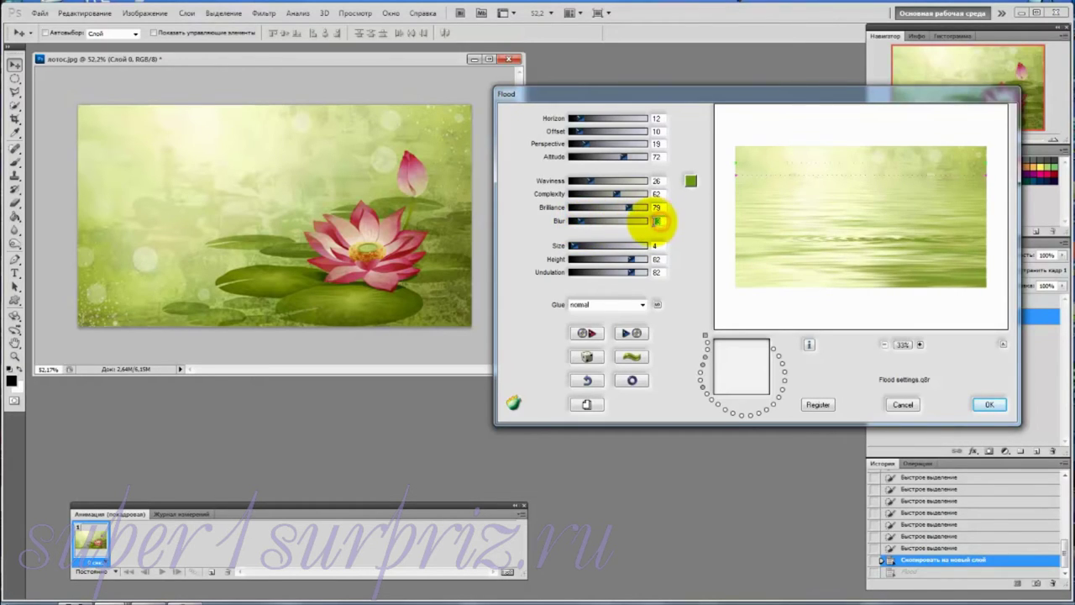
pyautogui.write('65')
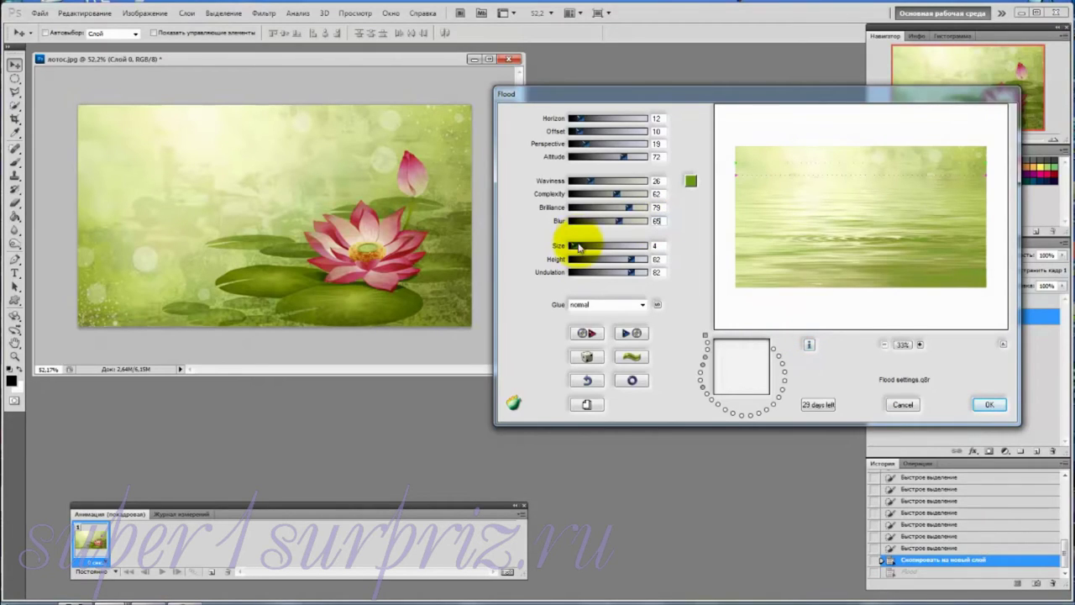
# Confirm Blur 65 and adjust the ripple Size, settling on 19.
pyautogui.click(574, 253)
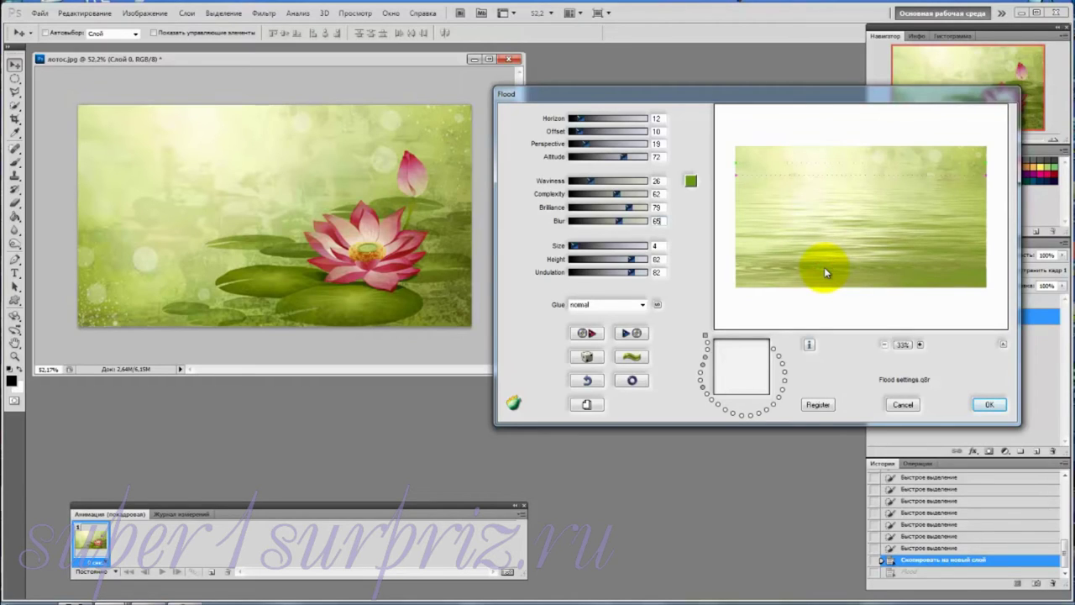
pyautogui.moveTo(575, 245); pyautogui.dragTo(632, 248)
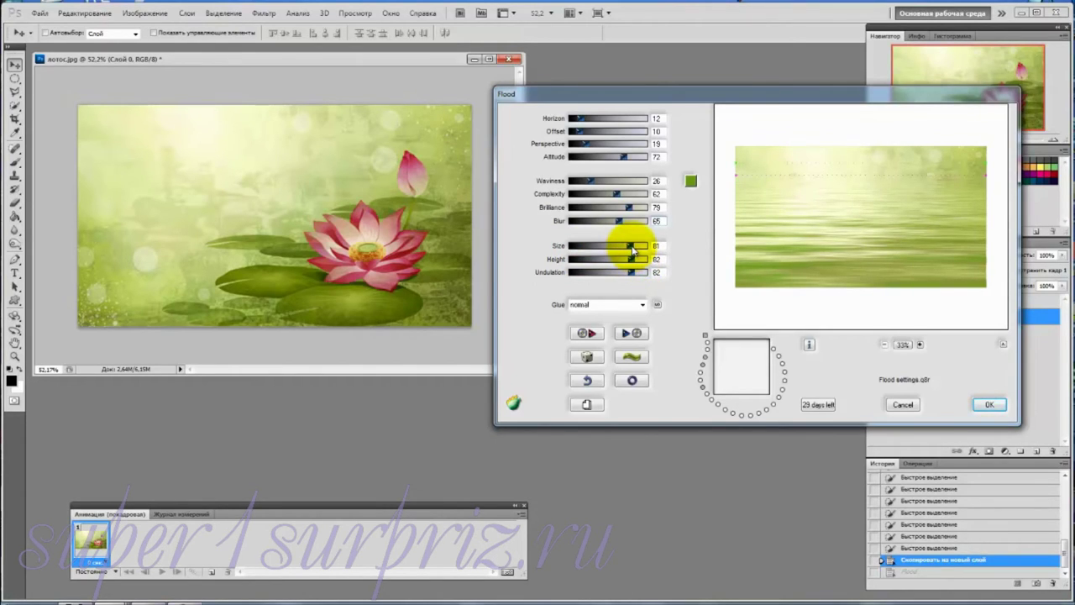
pyautogui.moveTo(632, 249); pyautogui.dragTo(576, 249)
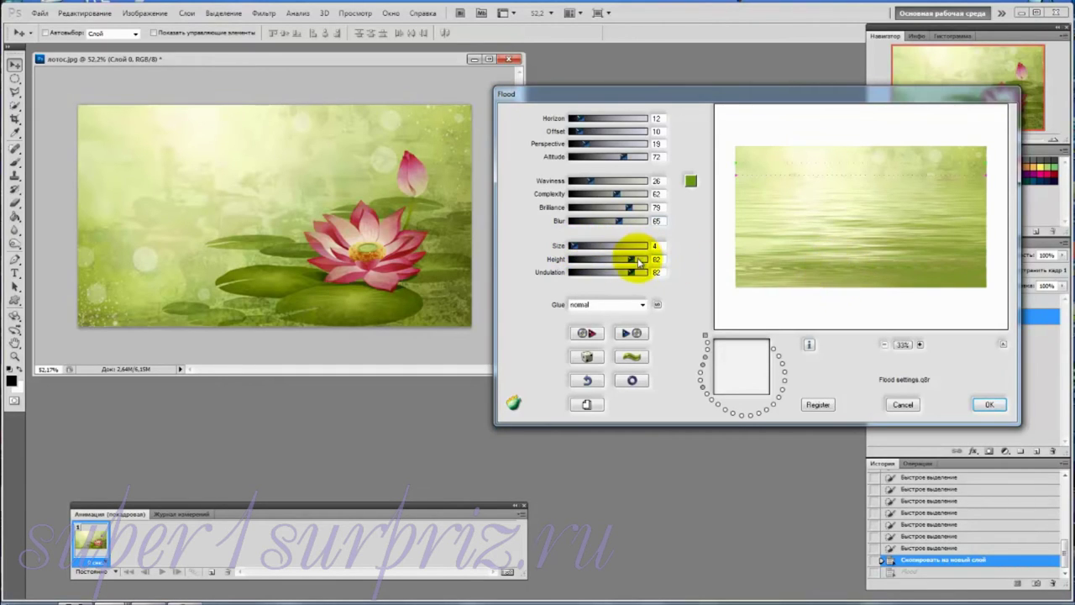
pyautogui.moveTo(632, 259)
pyautogui.mouseDown()
pyautogui.moveTo(588, 268)
pyautogui.moveTo(621, 274)
pyautogui.mouseUp()
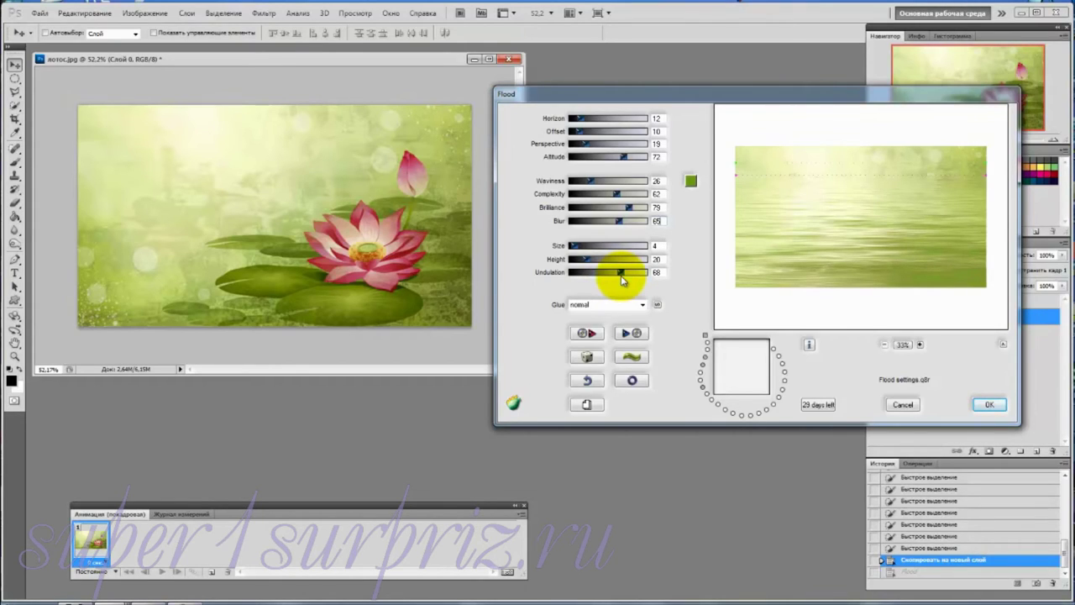
pyautogui.click(659, 245)
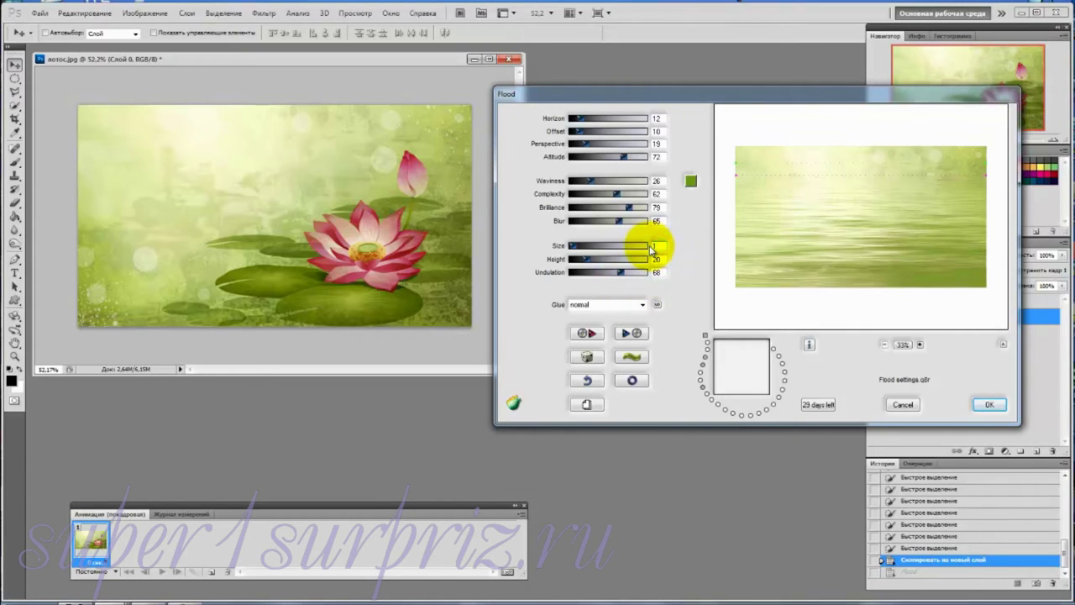
pyautogui.write('9')
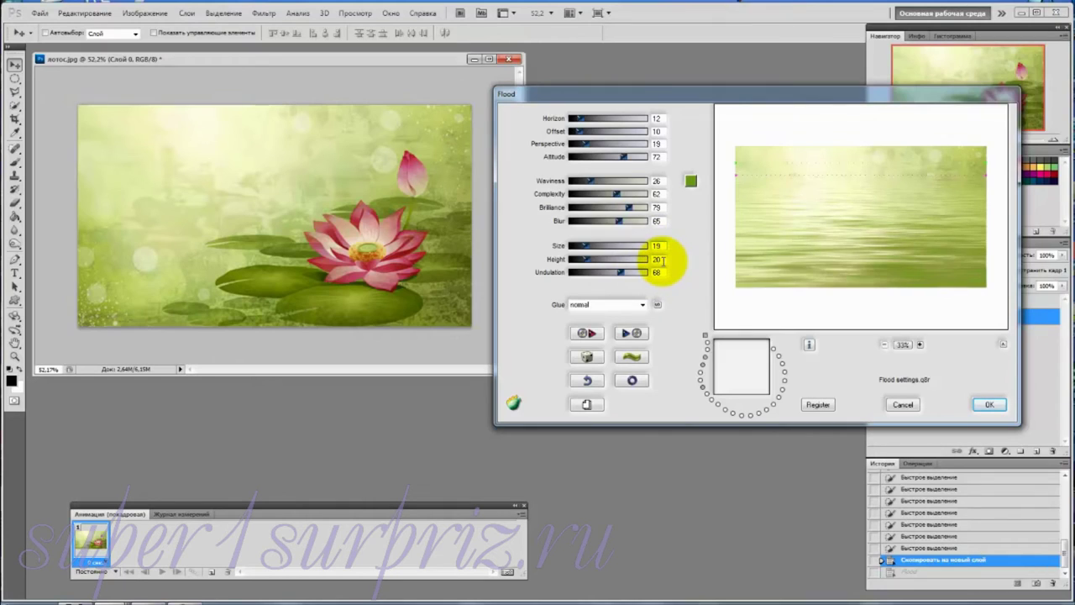
# Set wave Height to 78 and Undulation to 87, then view the Glue blend options.
pyautogui.click(661, 259)
pyautogui.write('7')
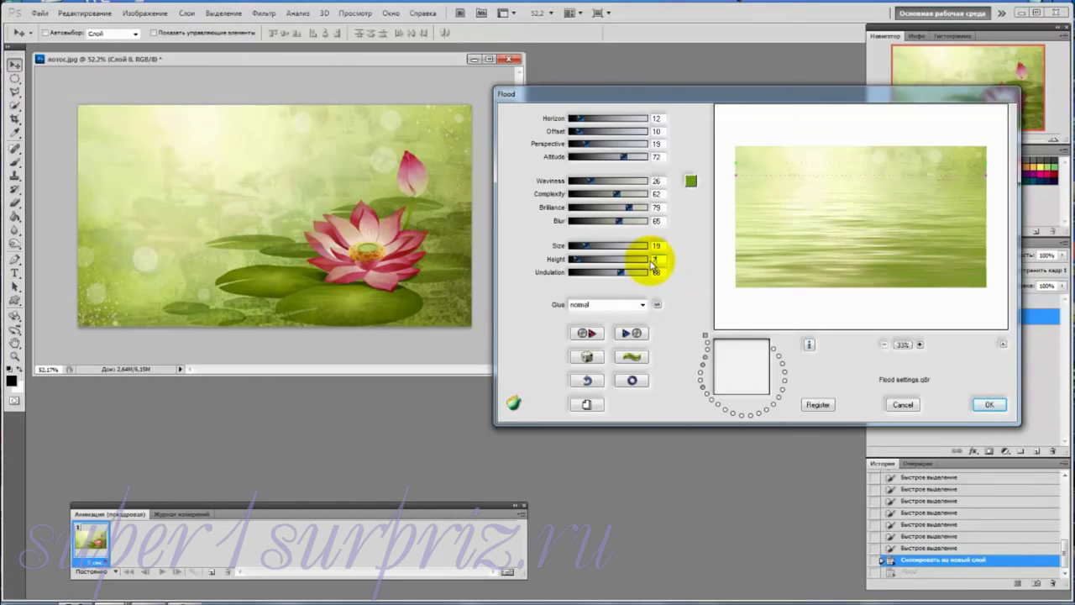
pyautogui.write('8')
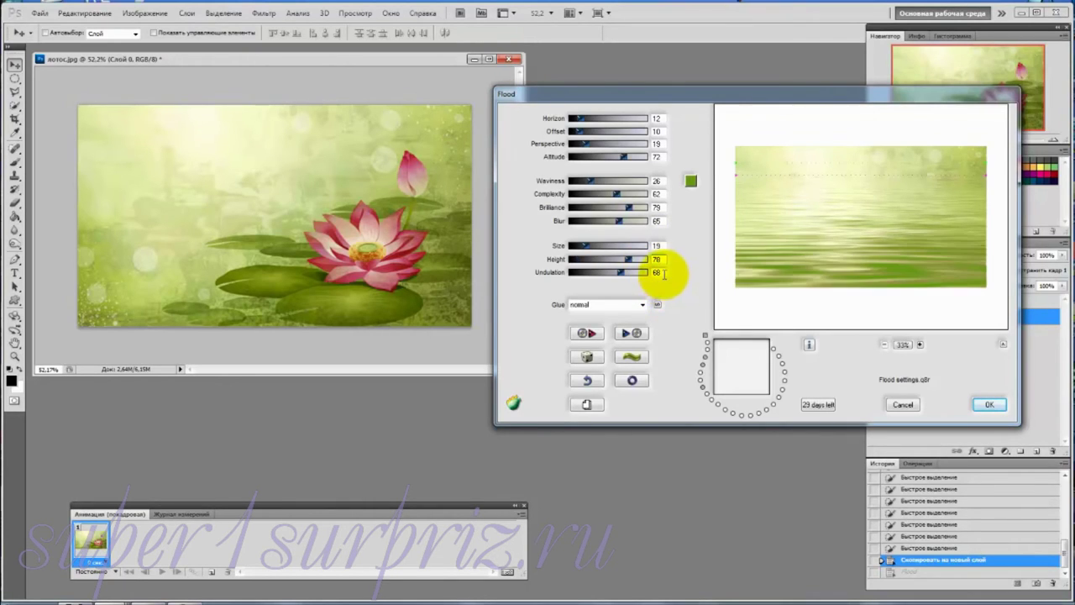
pyautogui.click(652, 273)
pyautogui.write('67')
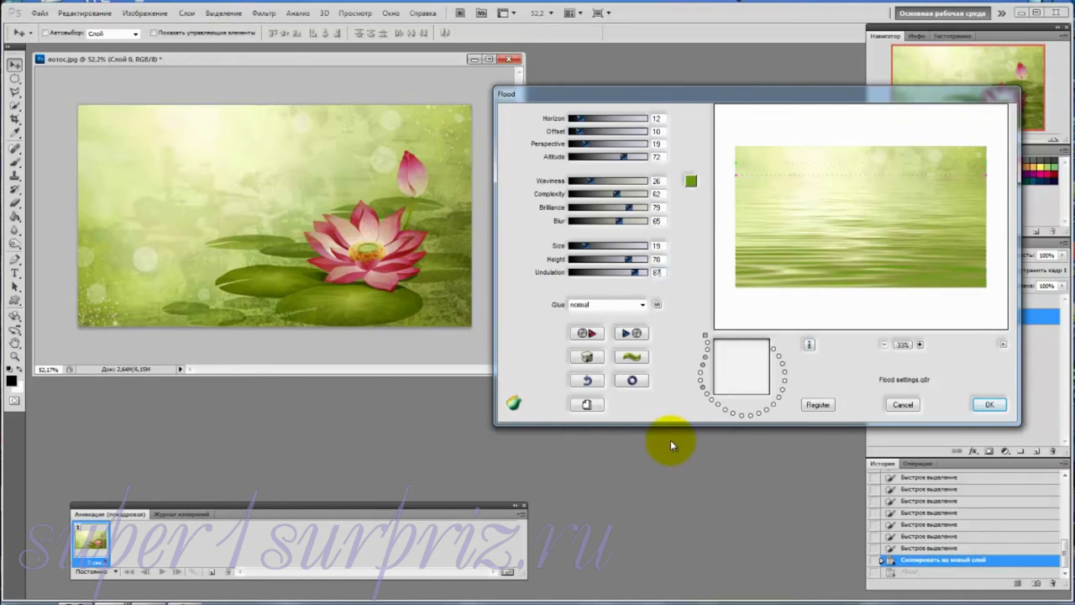
pyautogui.click(643, 304)
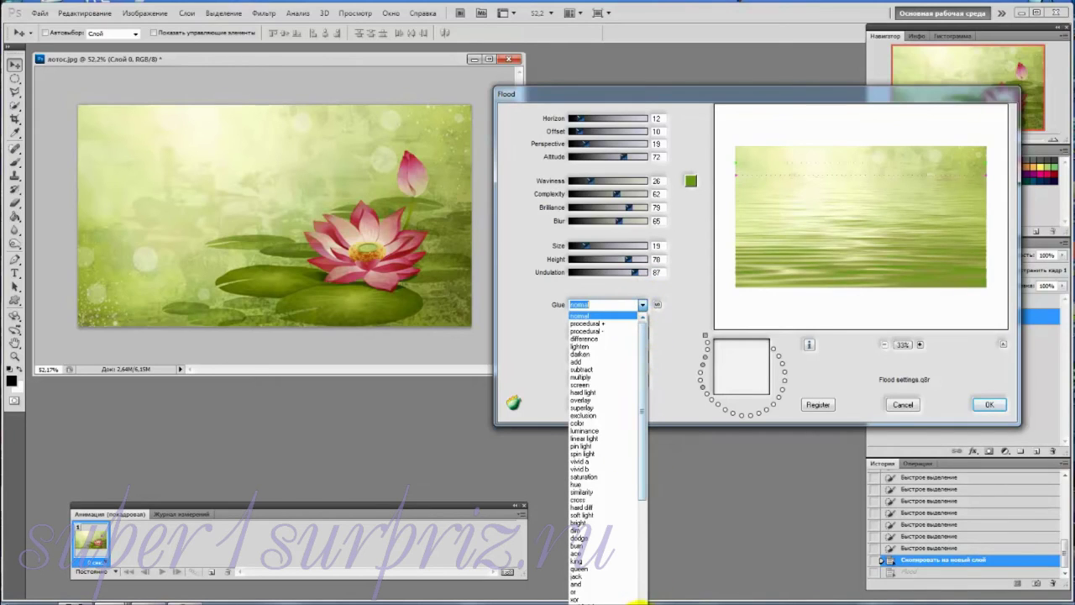
# Apply the Flood ripple to Слой 0 with Normal blending and Undulation 57.
pyautogui.click(687, 299)
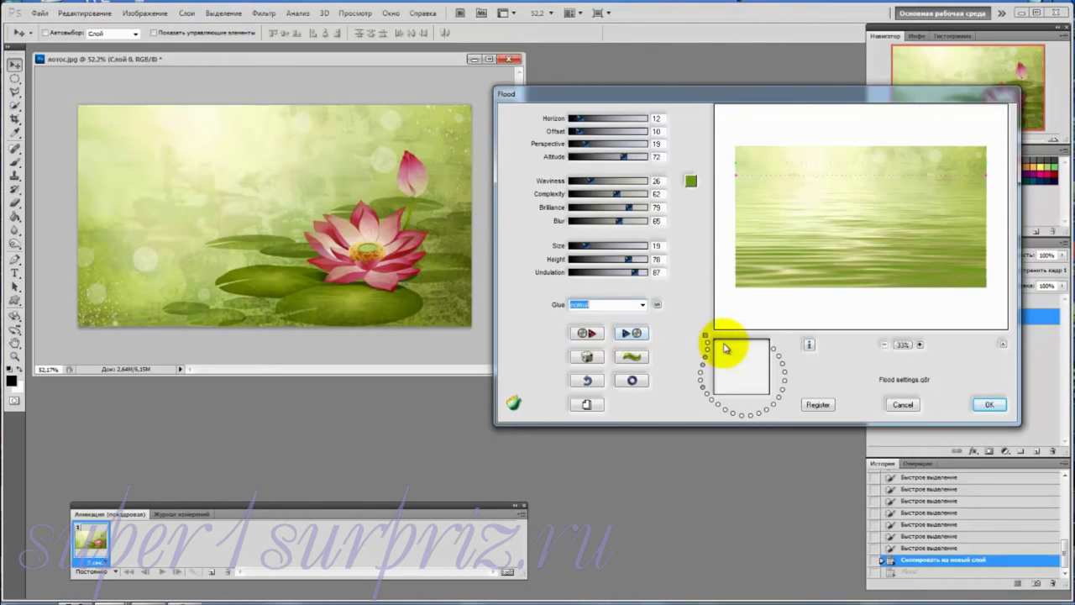
pyautogui.moveTo(707, 338)
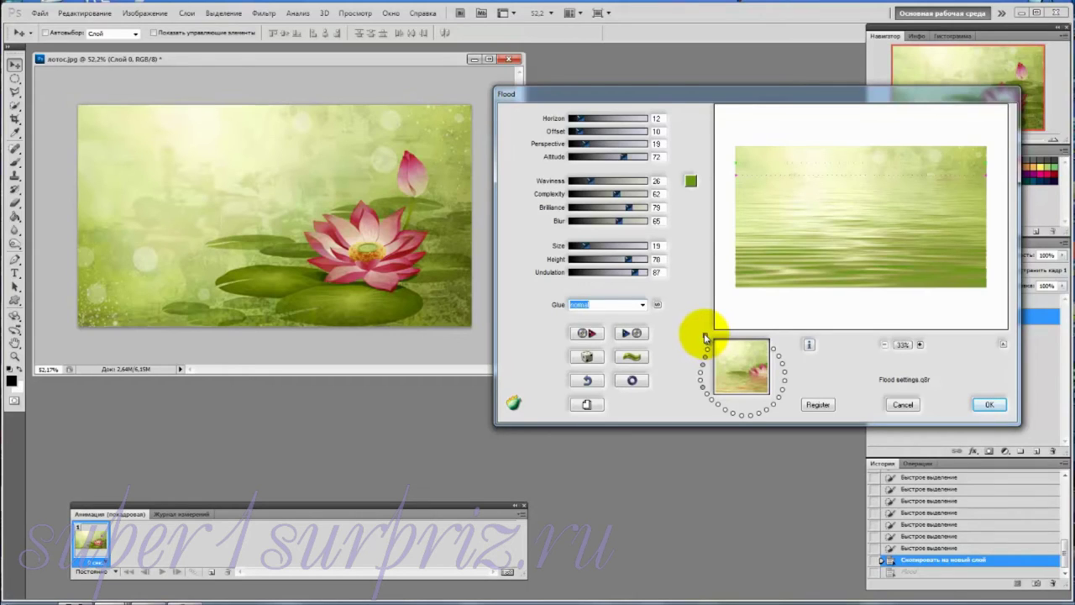
pyautogui.click(706, 338)
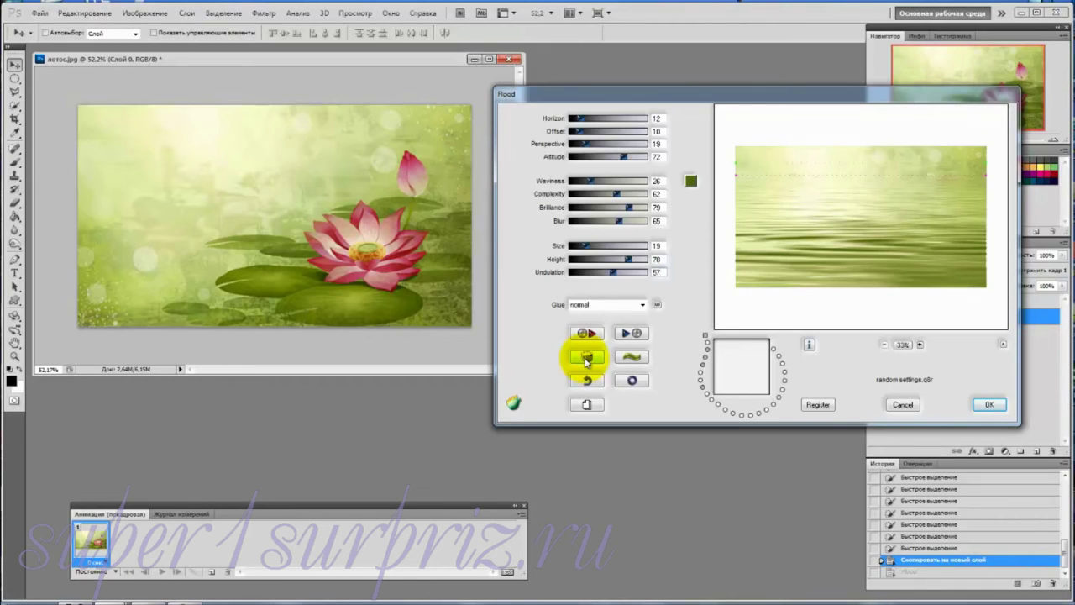
pyautogui.click(587, 358)
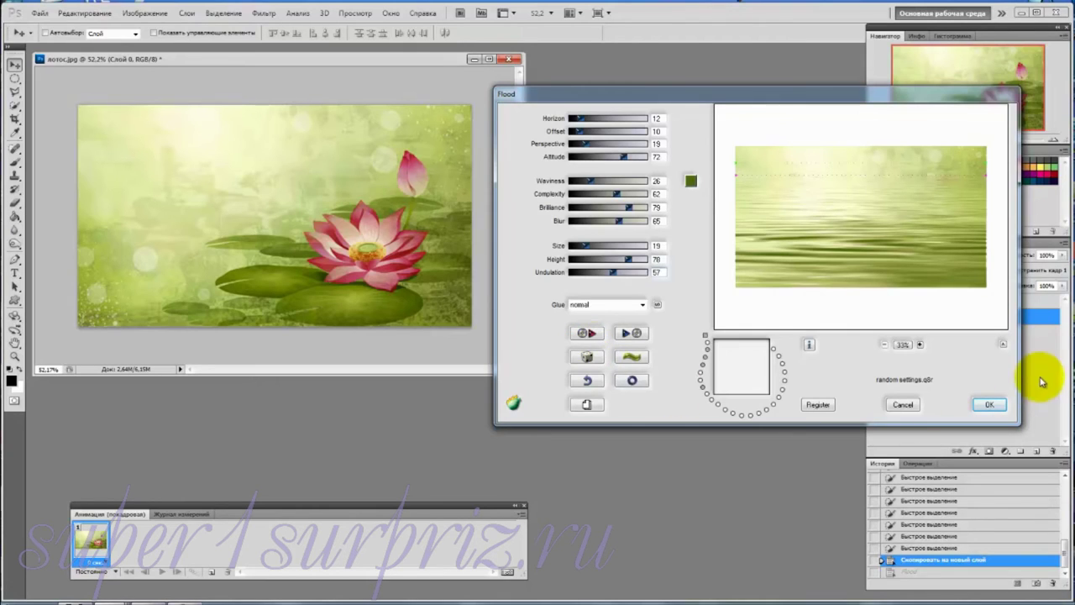
pyautogui.click(990, 405)
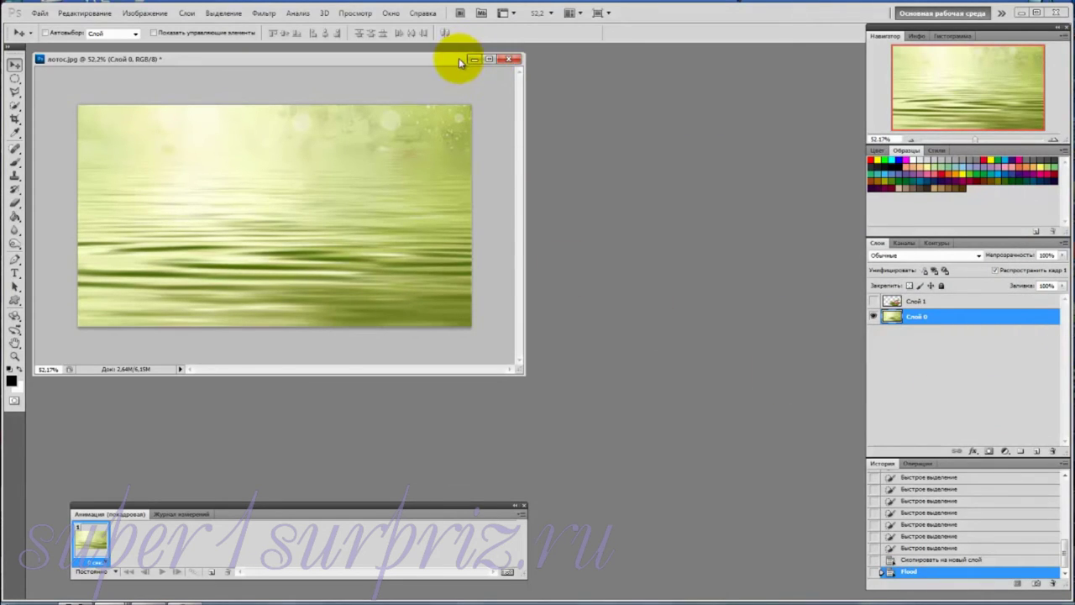
# Center the document window, briefly show lotus layer Слой 1 over the water, then hide it.
pyautogui.moveTo(460, 62); pyautogui.dragTo(637, 79)
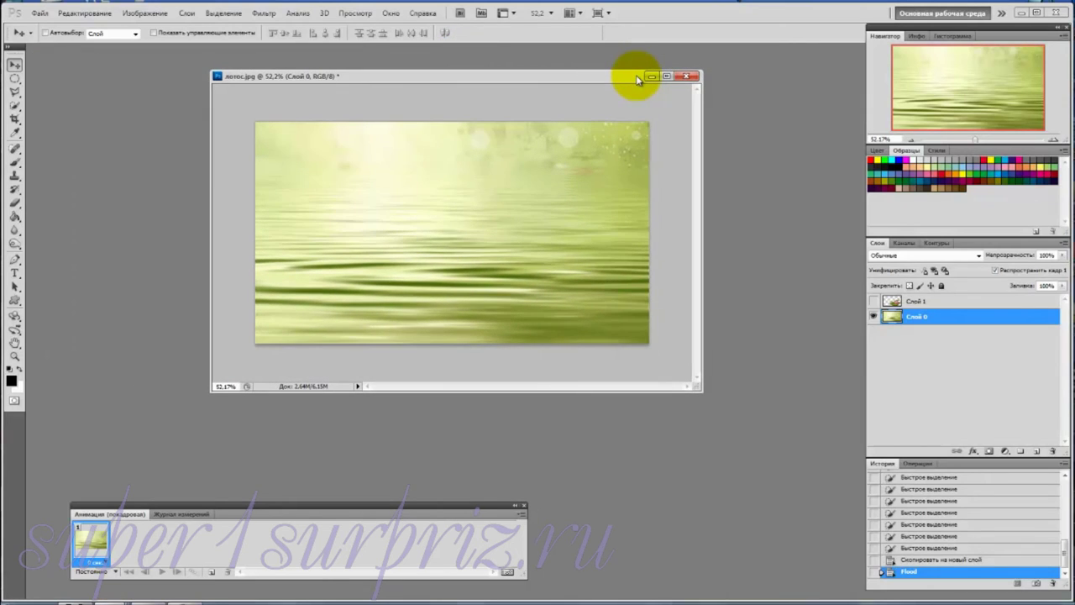
pyautogui.click(873, 302)
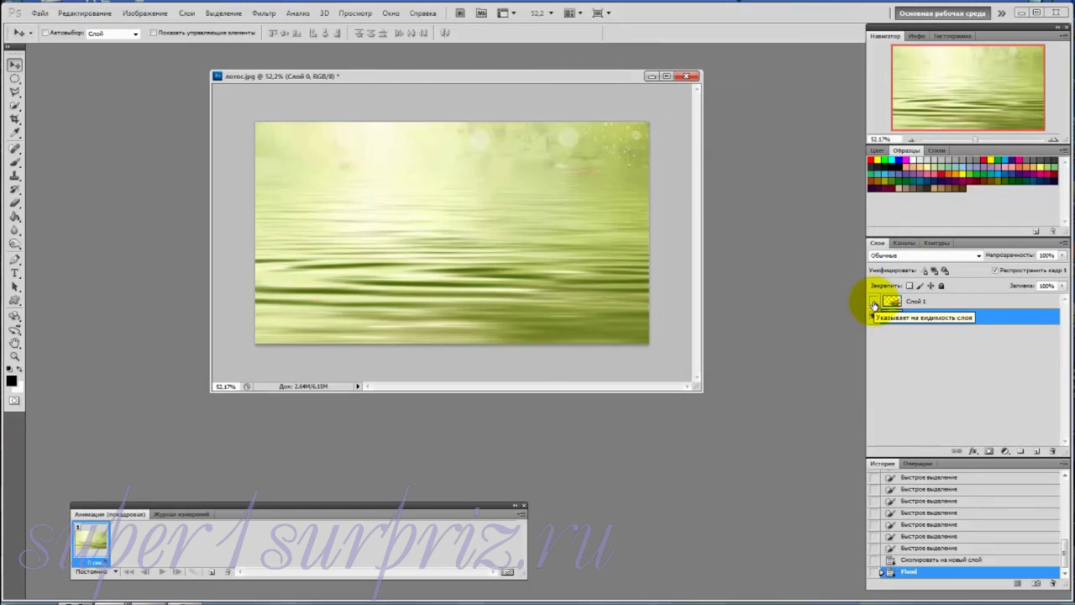
pyautogui.click(873, 302)
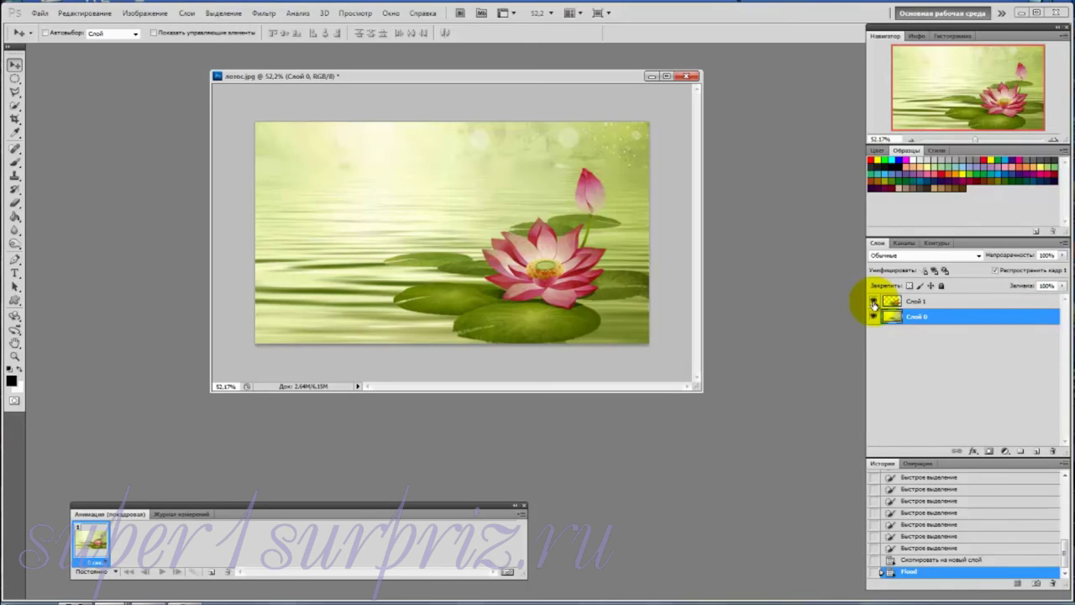
pyautogui.click(873, 302)
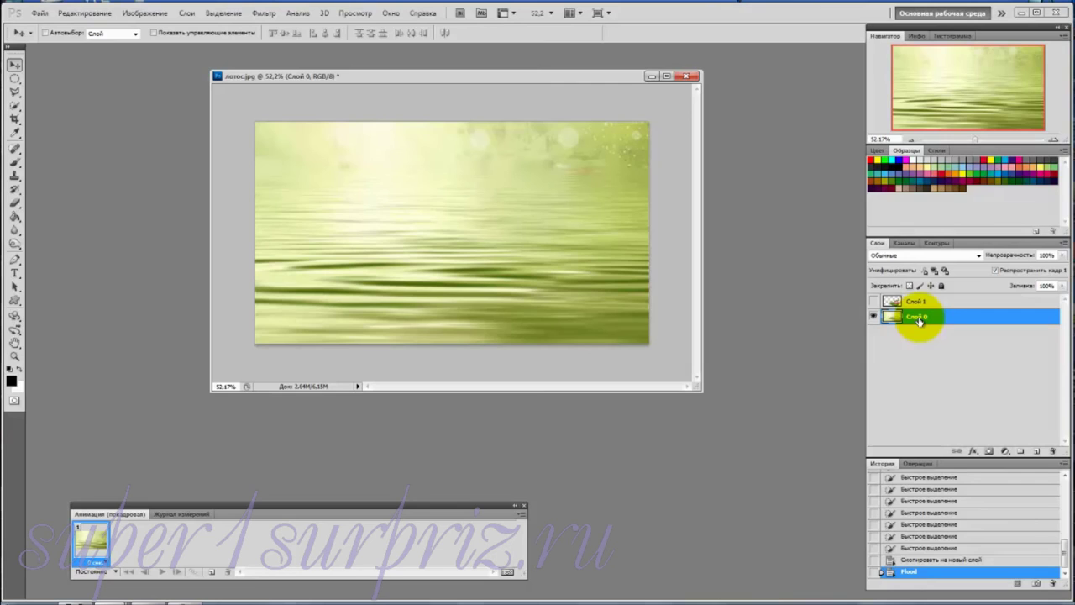
# Duplicate Слой 0 twice, hide Слой 0 копия 2 and select Слой 0 копия.
pyautogui.hotkey('ctrl', 'j')
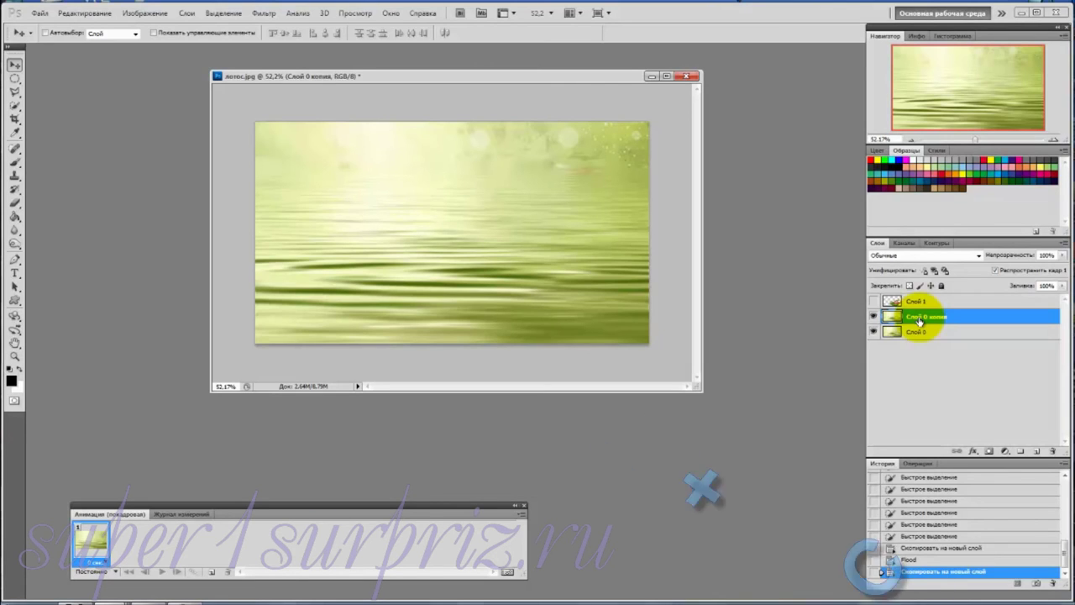
pyautogui.hotkey('ctrl', 'j')
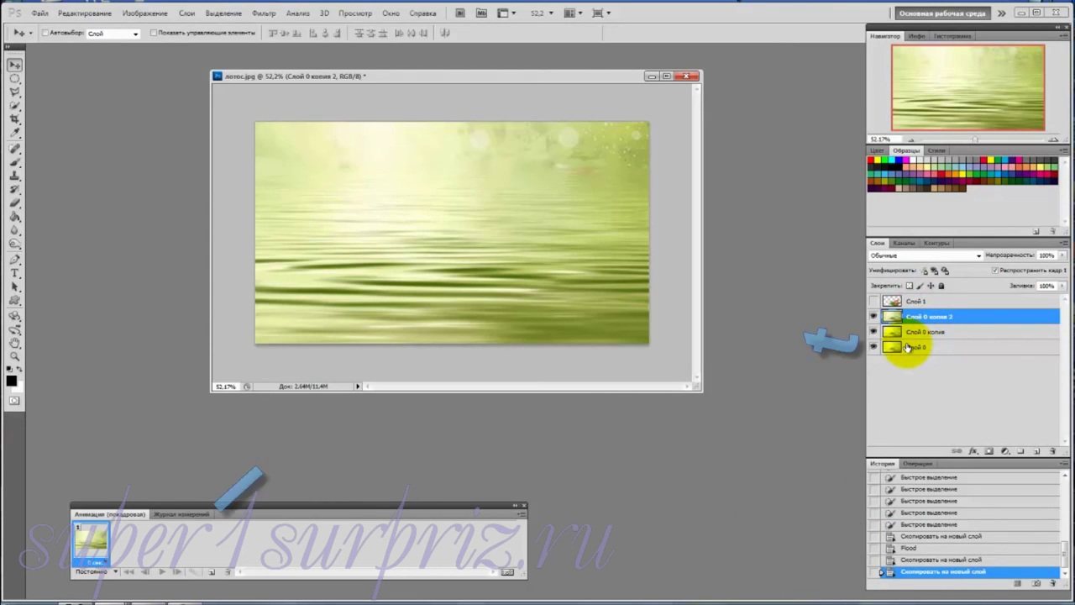
pyautogui.click(874, 316)
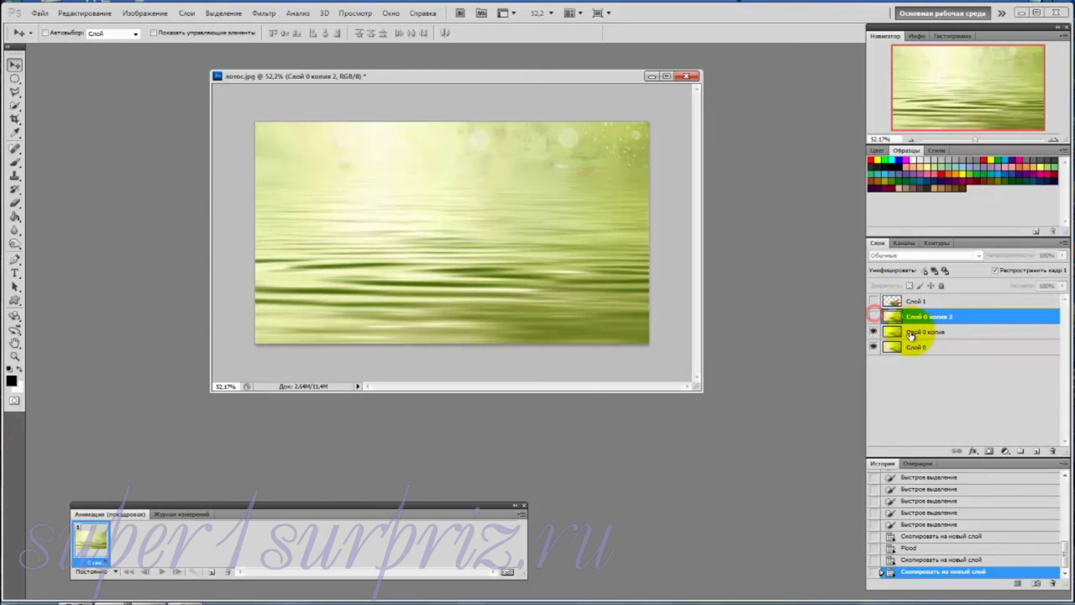
pyautogui.click(914, 333)
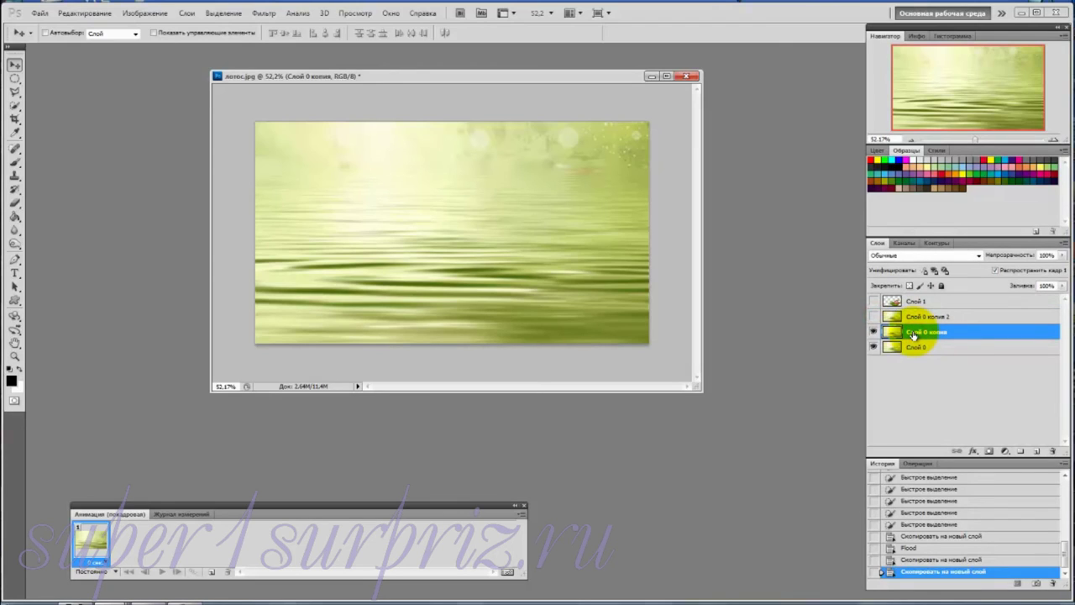
# Apply Flood to Слой 0 копия with Waviness 52 and Complexity 65.
pyautogui.click(262, 15)
pyautogui.moveTo(280, 327)
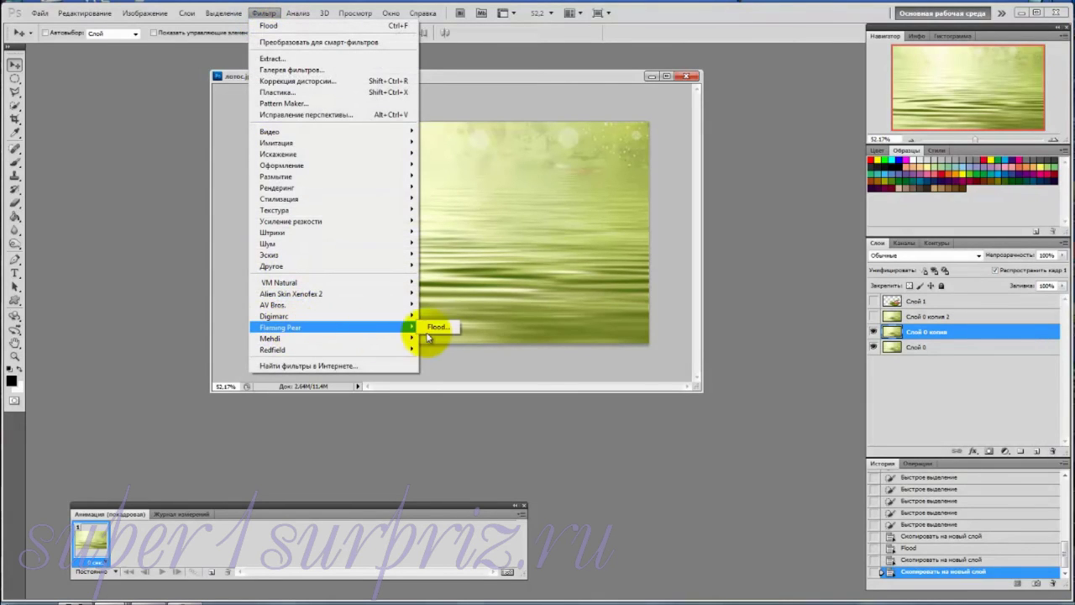
pyautogui.click(440, 329)
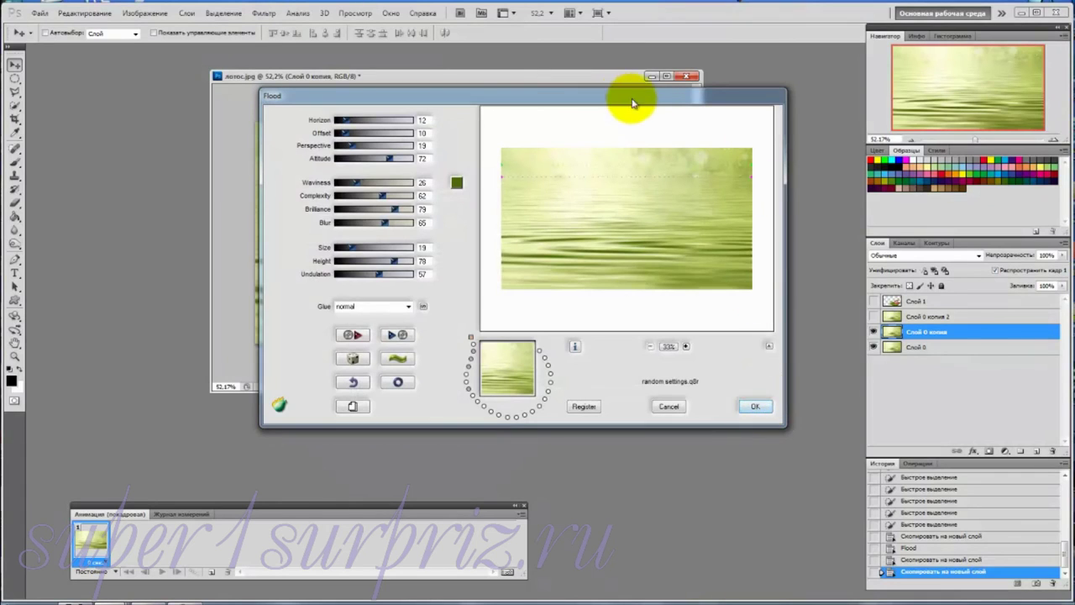
pyautogui.moveTo(619, 95)
pyautogui.mouseDown()
pyautogui.moveTo(761, 133)
pyautogui.moveTo(851, 132)
pyautogui.mouseUp()
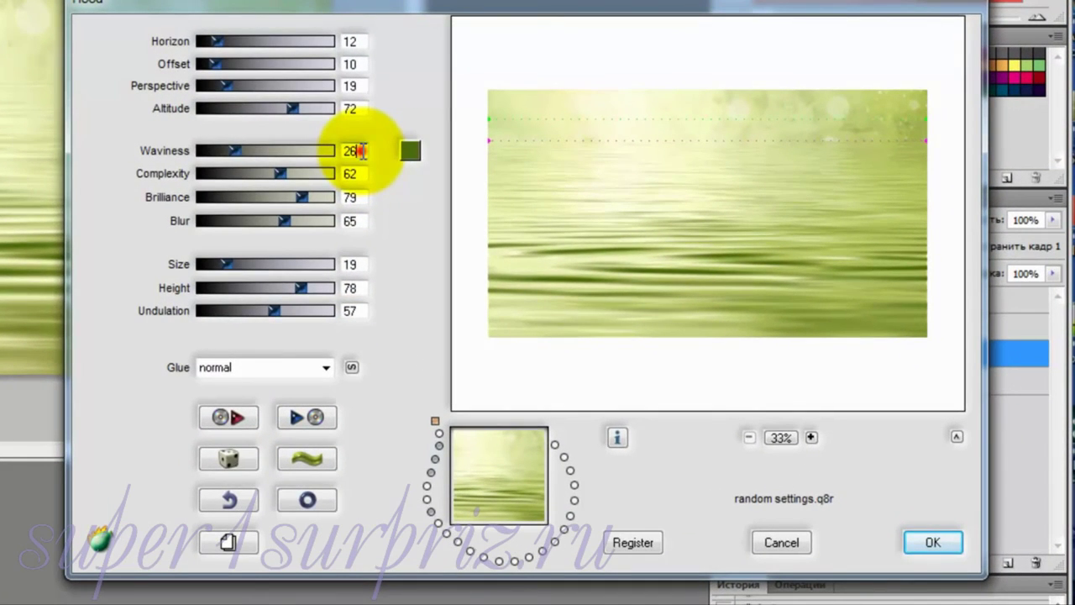
pyautogui.moveTo(363, 151); pyautogui.dragTo(339, 153)
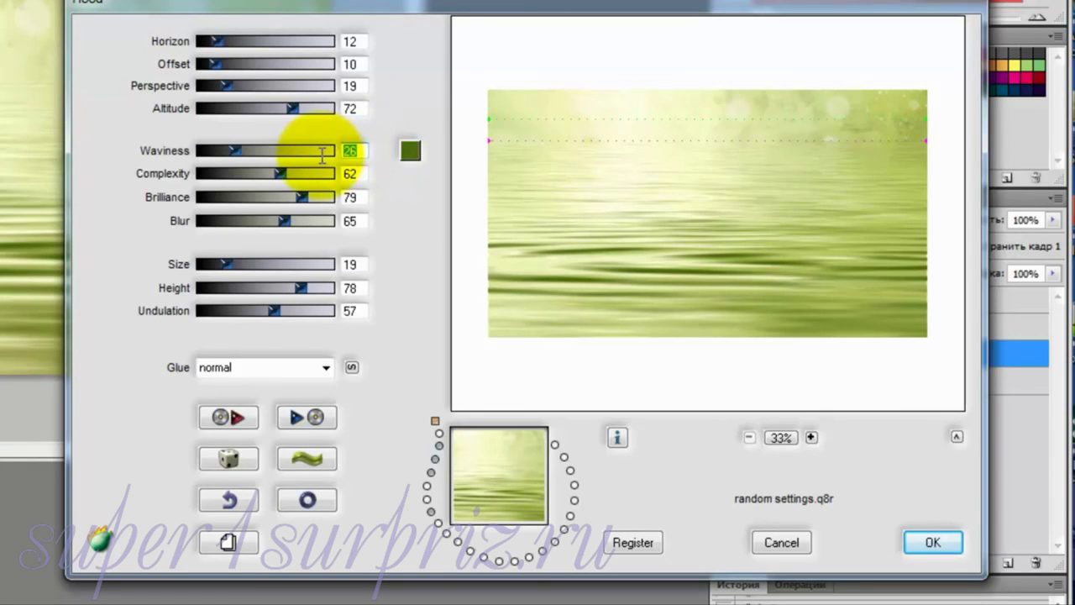
pyautogui.write('52')
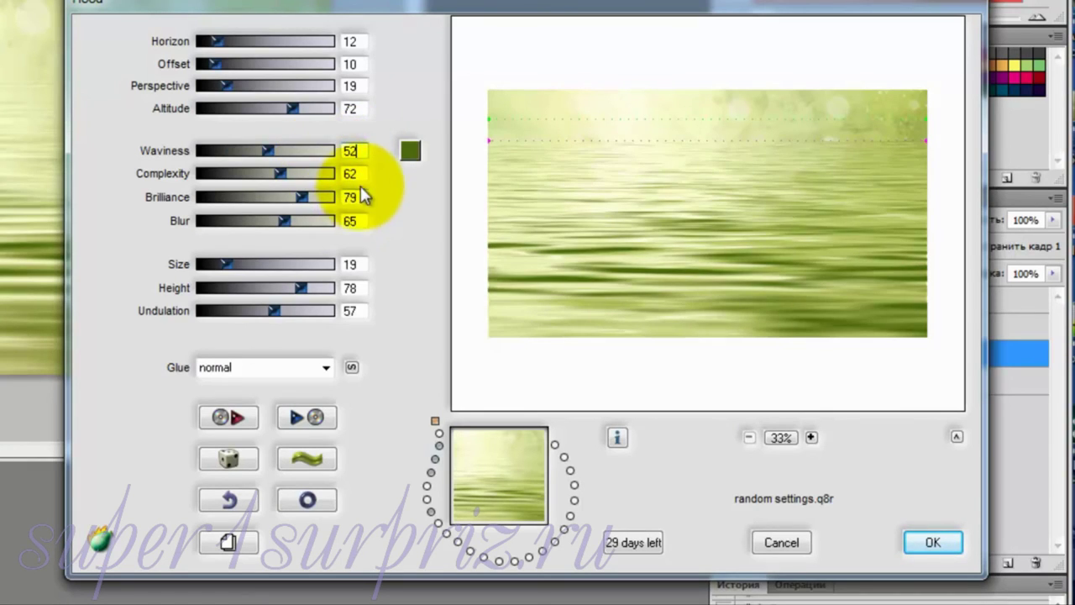
pyautogui.moveTo(363, 174); pyautogui.dragTo(337, 175)
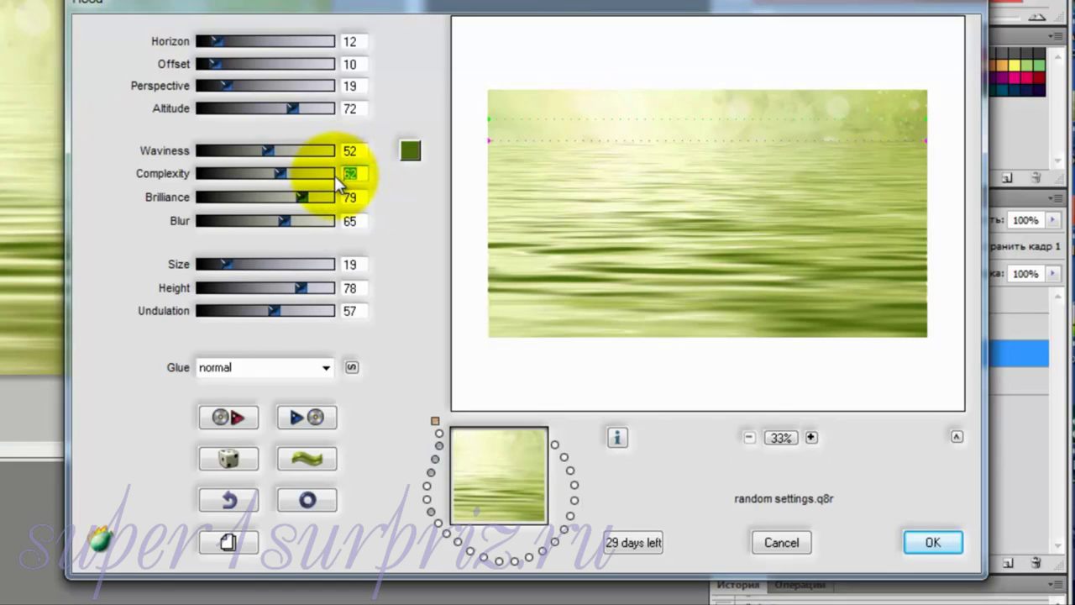
pyautogui.write('65')
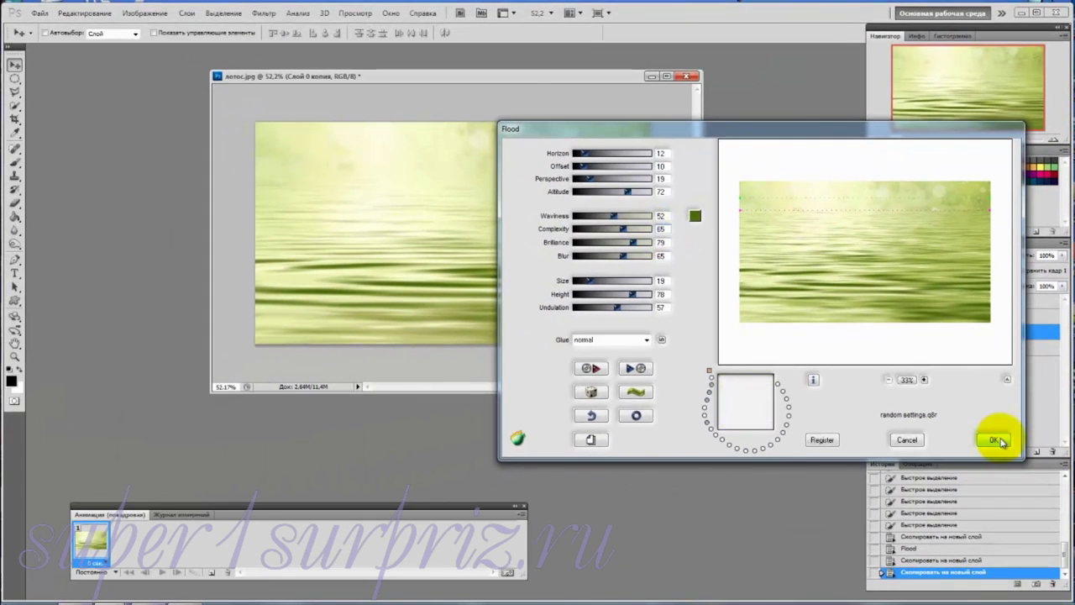
pyautogui.click(998, 435)
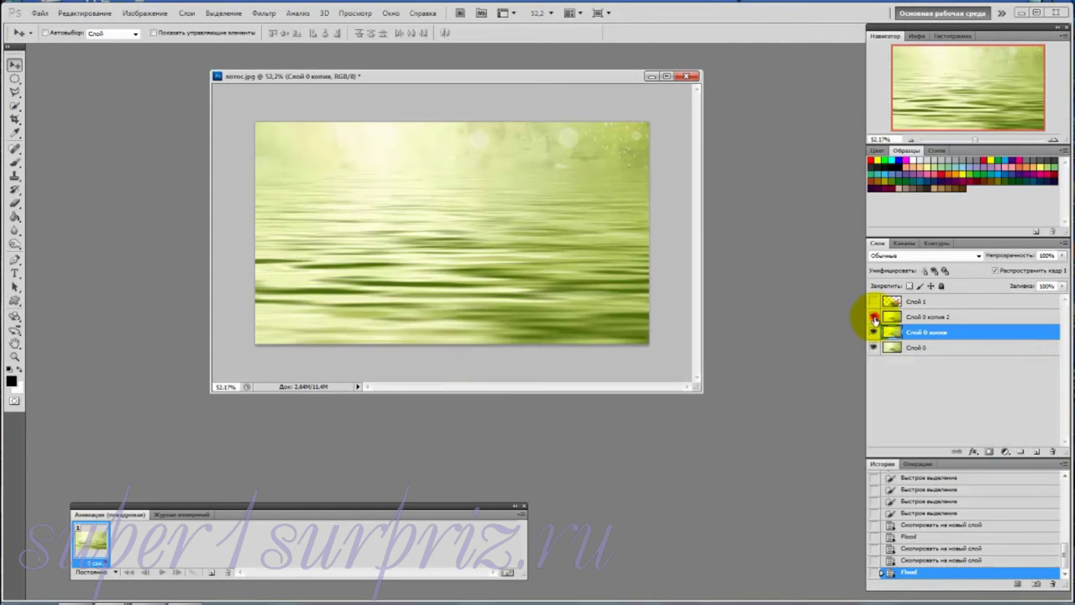
# Show and select Слой 0 копия 2, apply Flood with Waviness 35 and Complexity 63, then zoom in.
pyautogui.click(875, 318)
pyautogui.click(914, 317)
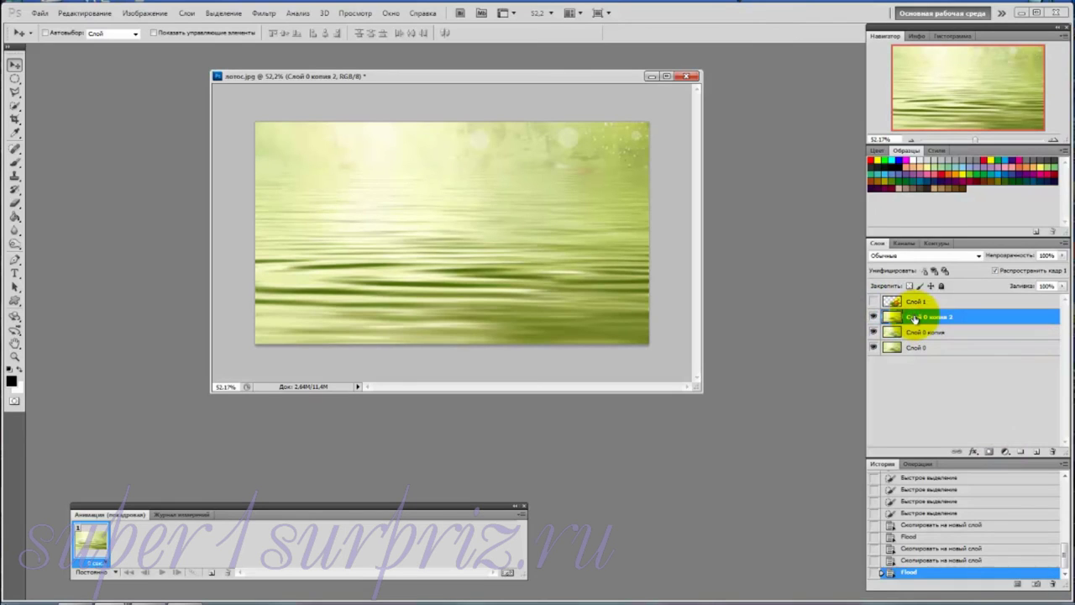
pyautogui.click(267, 14)
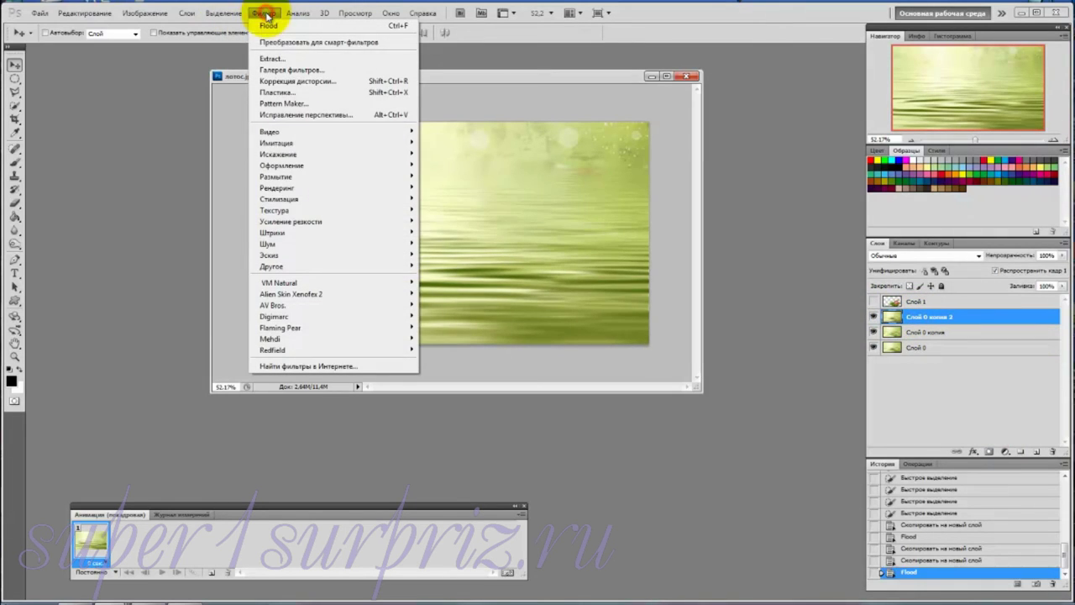
pyautogui.moveTo(281, 328)
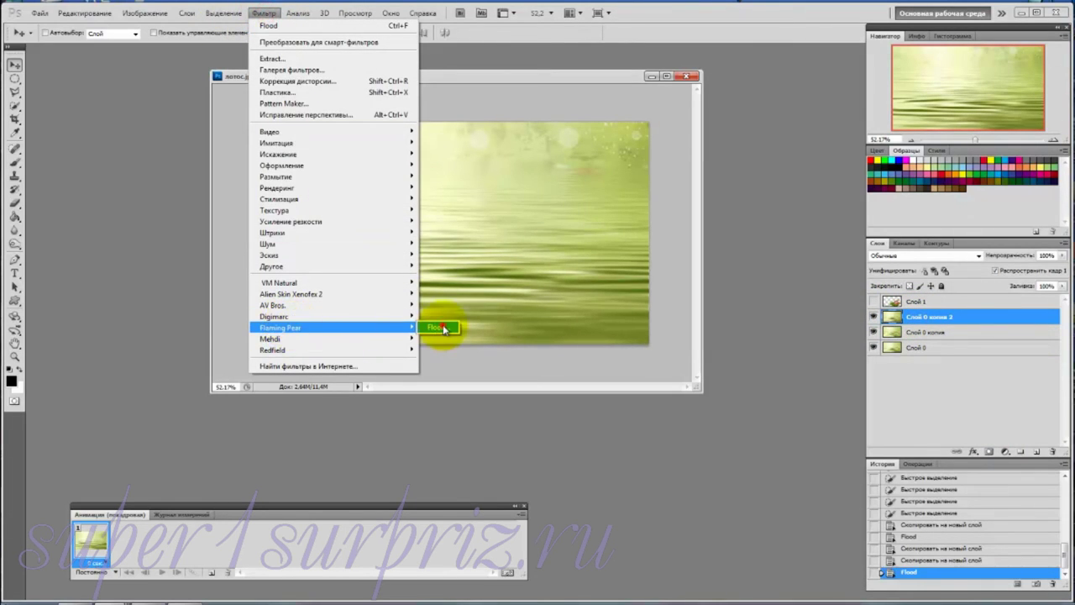
pyautogui.click(441, 327)
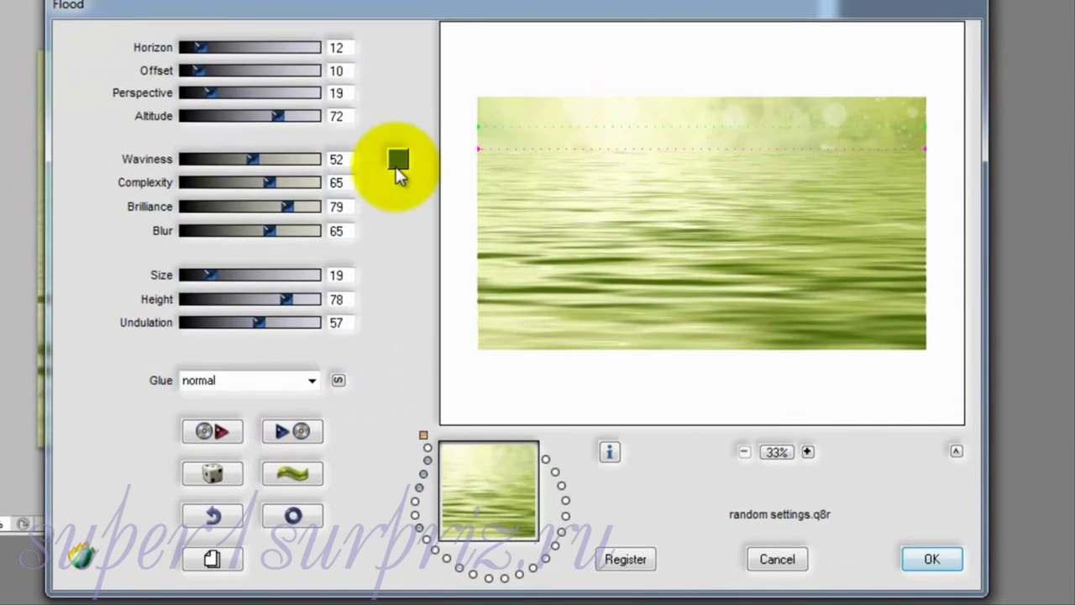
pyautogui.doubleClick(336, 160)
pyautogui.write('35')
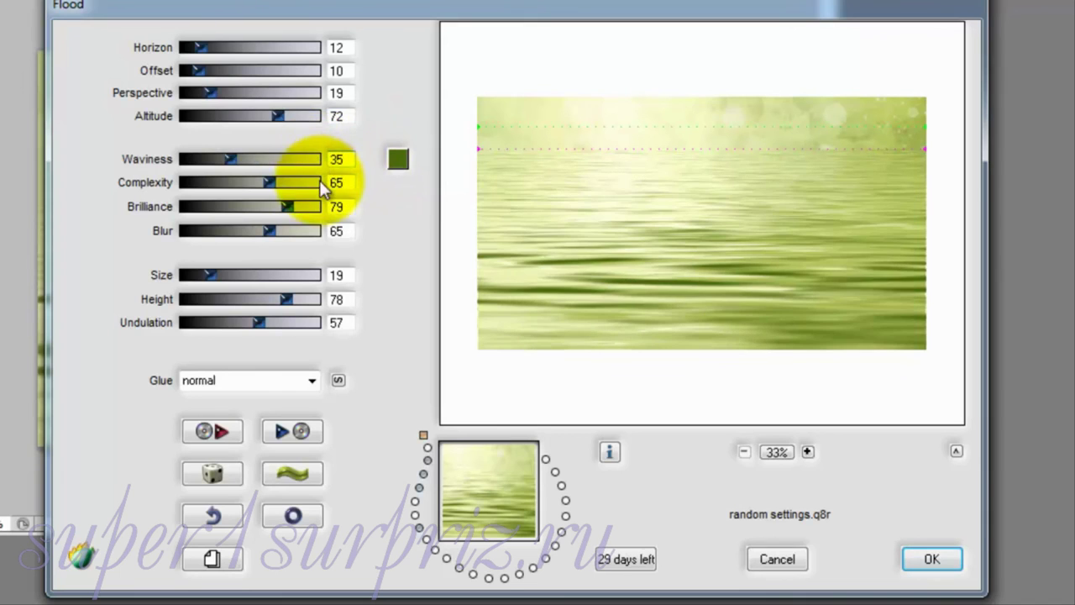
pyautogui.doubleClick(324, 183)
pyautogui.write('63')
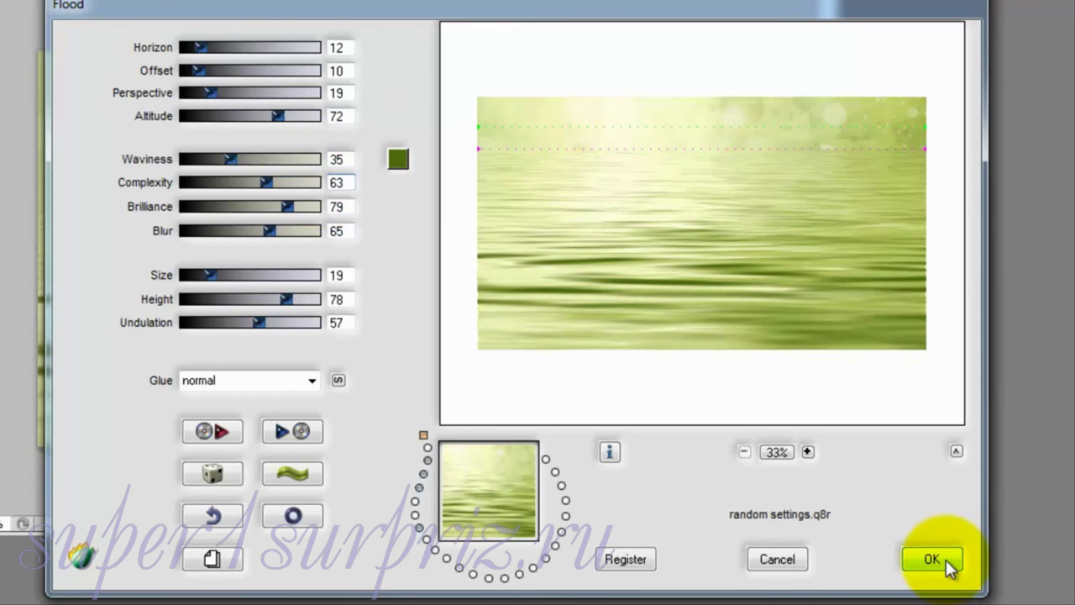
pyautogui.click(948, 565)
pyautogui.hotkey('ctrl', '+')
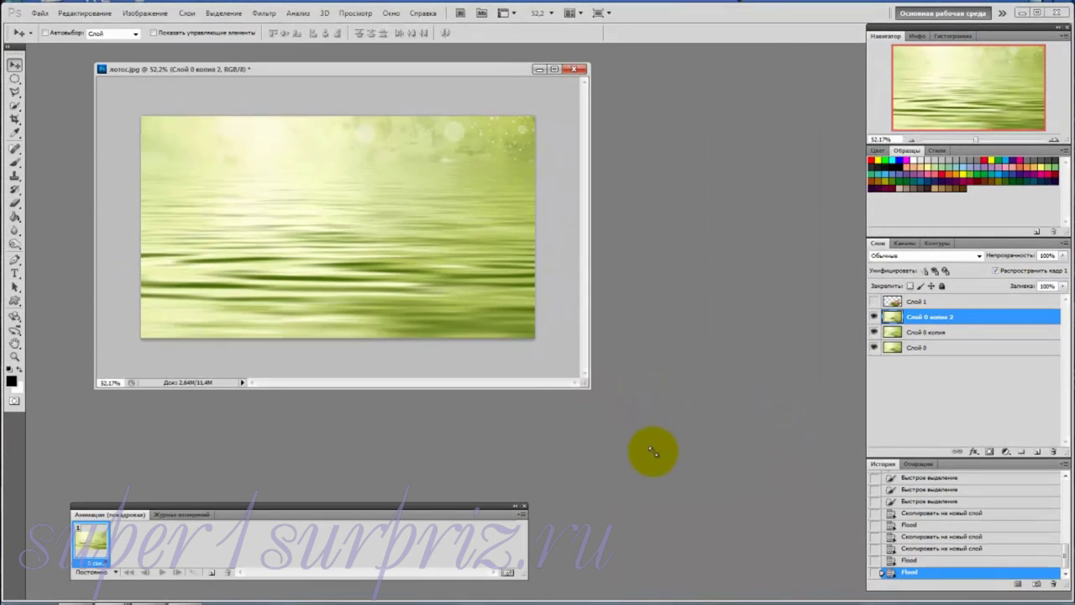
# Give animation frame 1 a custom 0,3-second delay.
pyautogui.scroll(1, 645, 408)
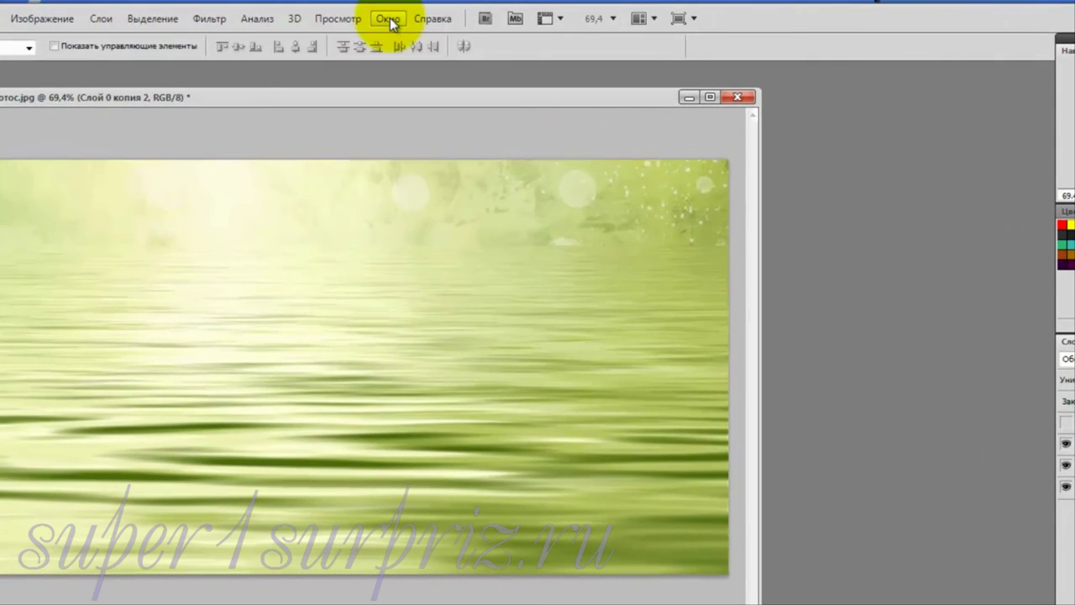
pyautogui.click(389, 19)
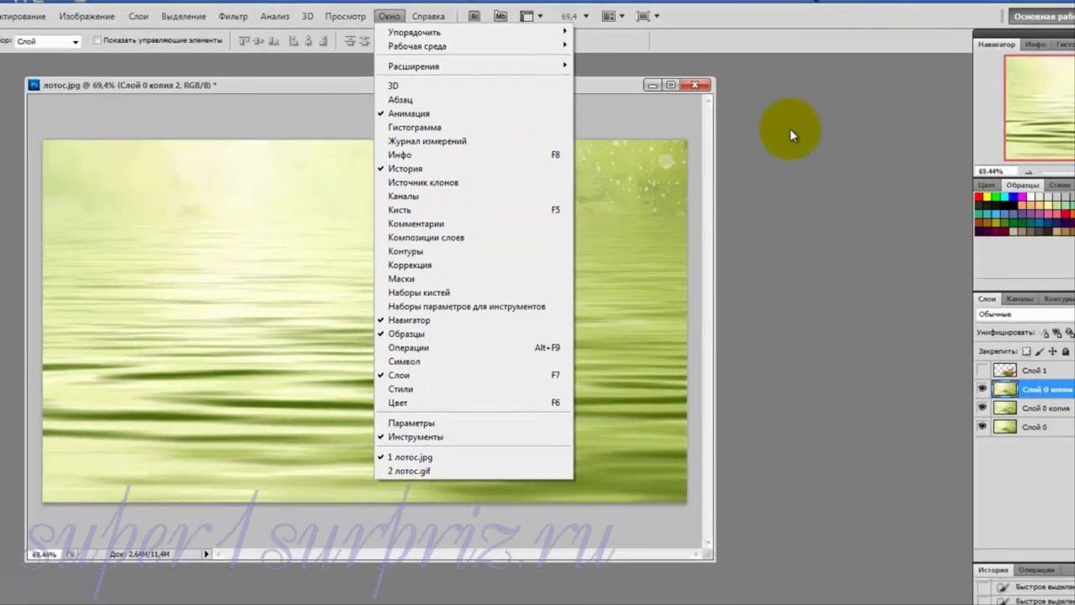
pyautogui.click(723, 108)
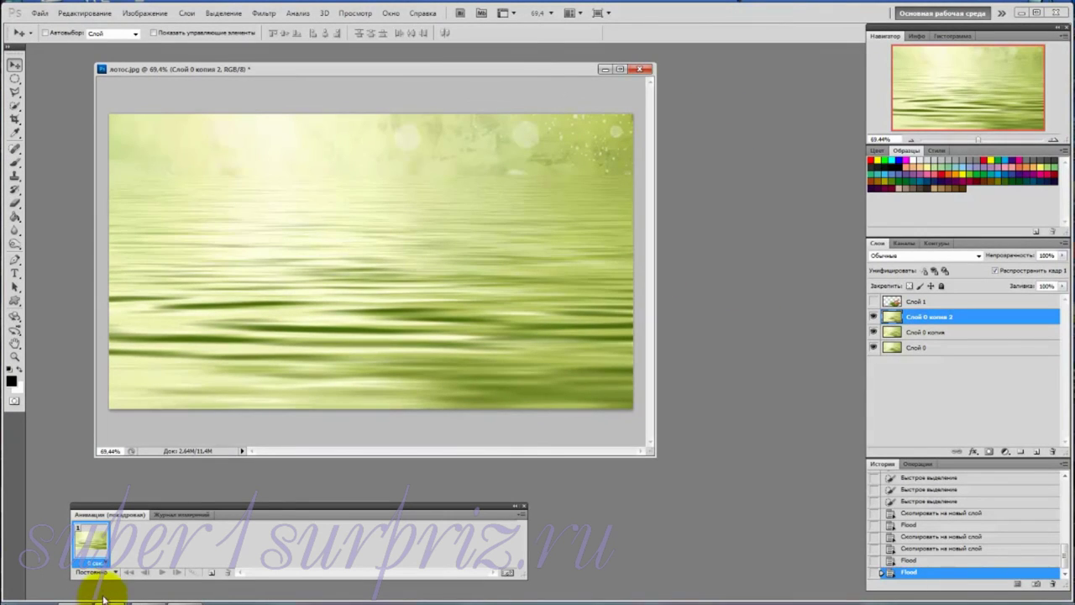
pyautogui.click(101, 561)
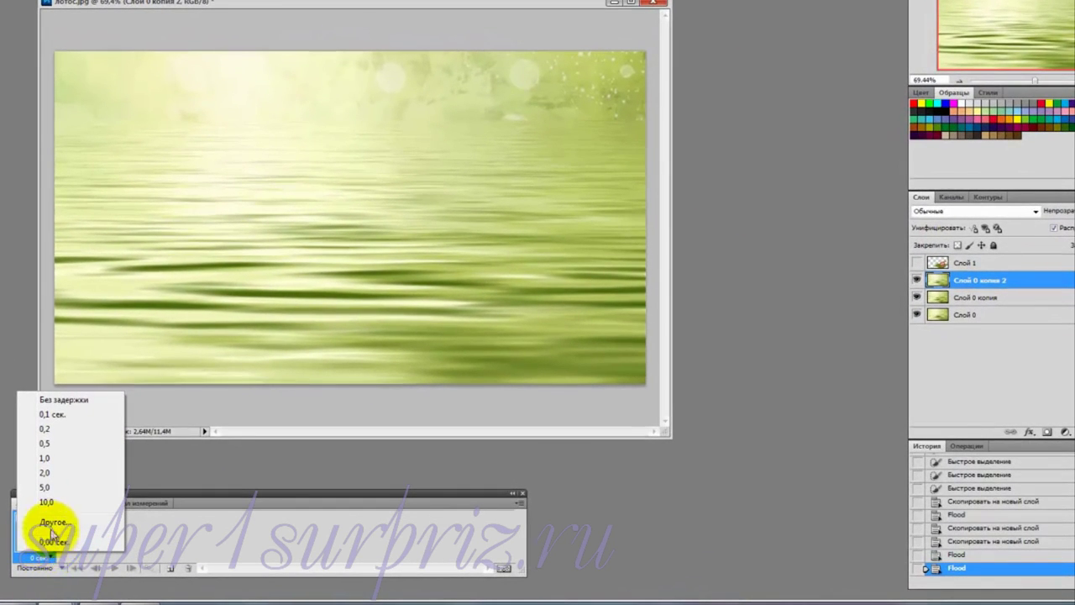
pyautogui.click(51, 522)
pyautogui.write('0,')
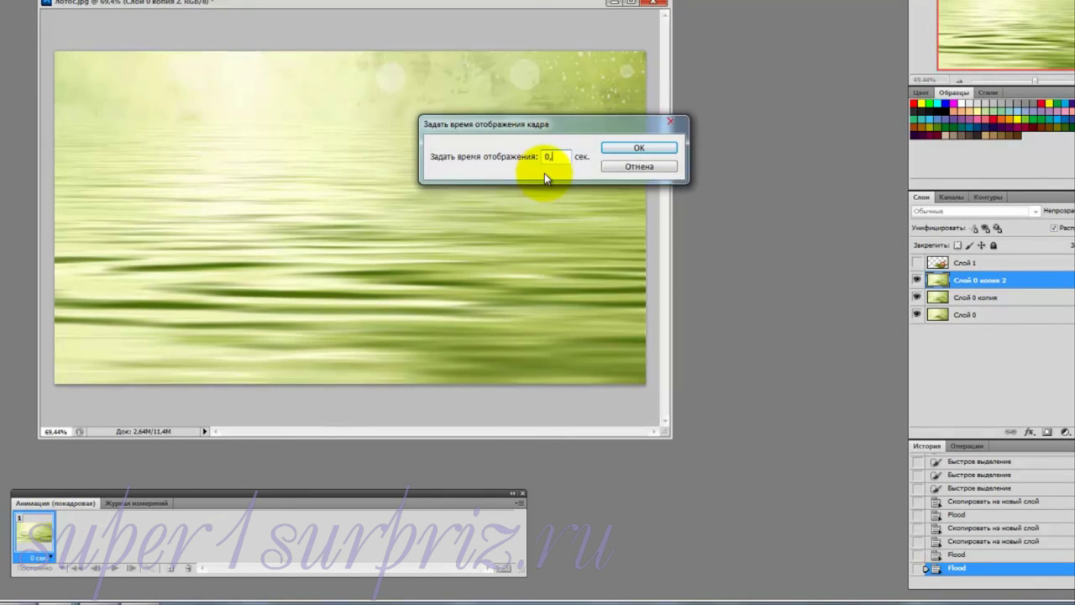
pyautogui.write('3')
pyautogui.click(625, 147)
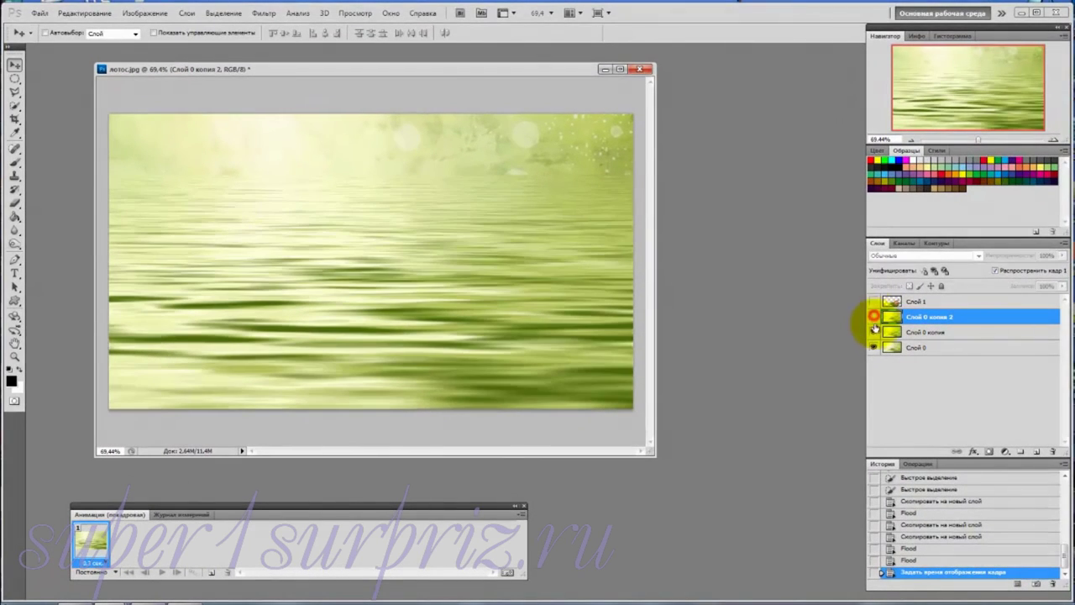
# Show the lotus over Слой 0 in frame 1, then add frame 2 using Слой 0 копия water.
pyautogui.click(875, 333)
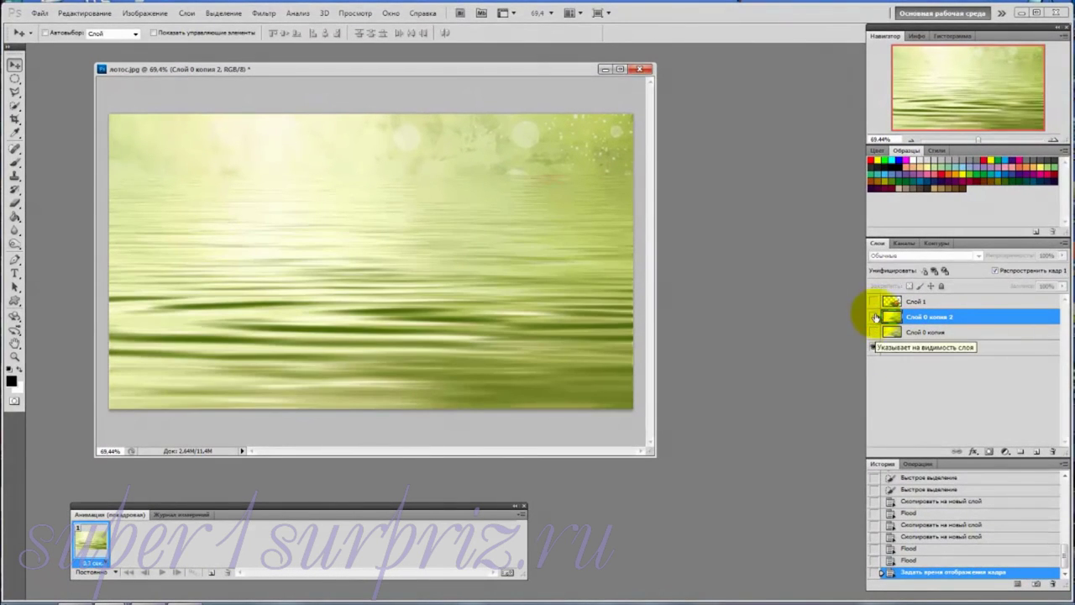
pyautogui.click(875, 302)
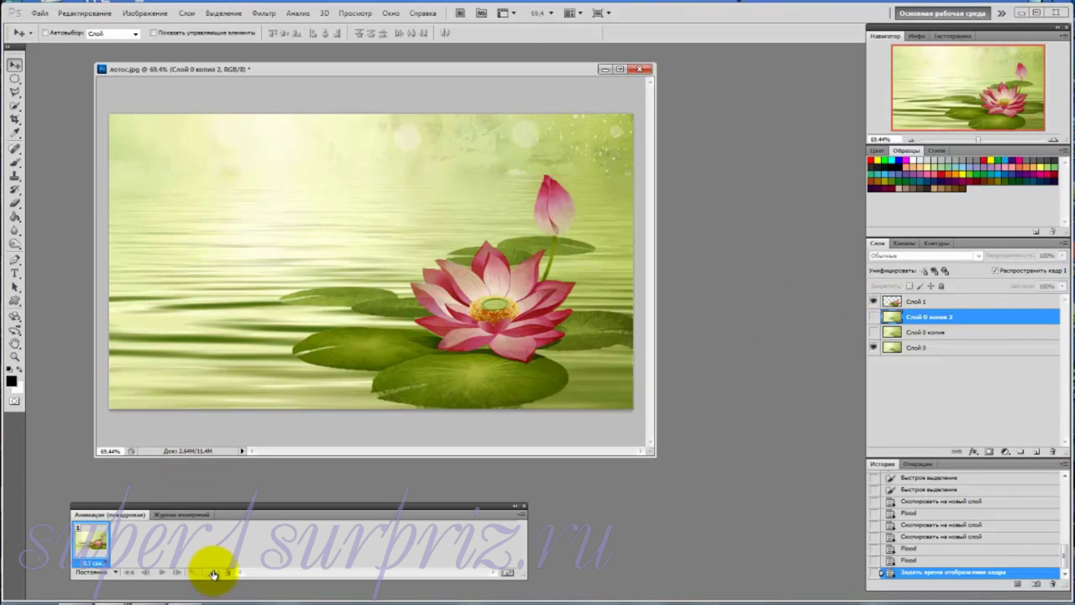
pyautogui.moveTo(216, 507); pyautogui.dragTo(217, 476)
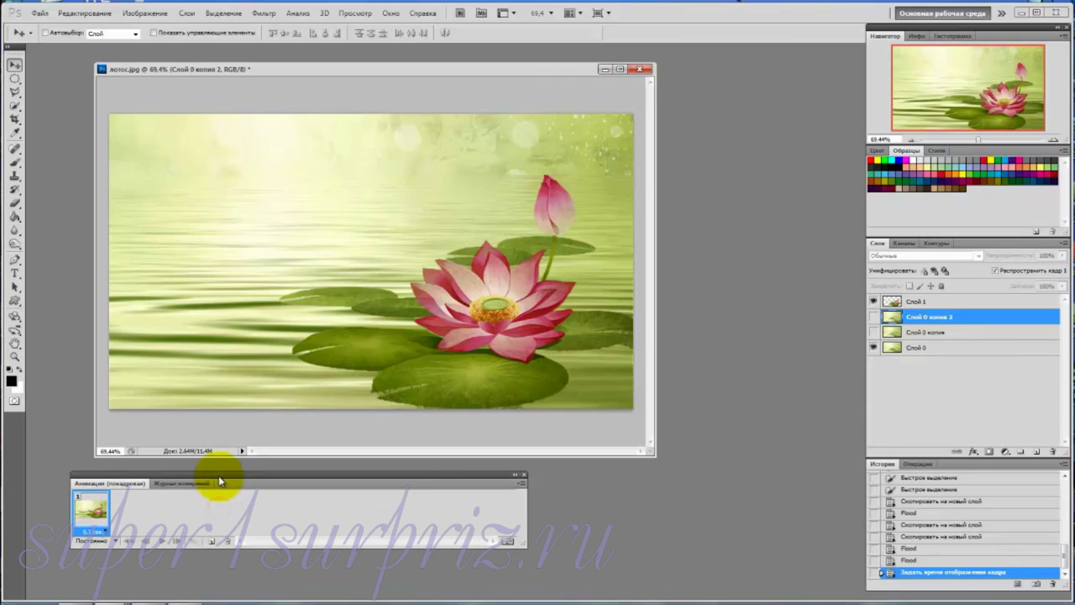
pyautogui.click(211, 542)
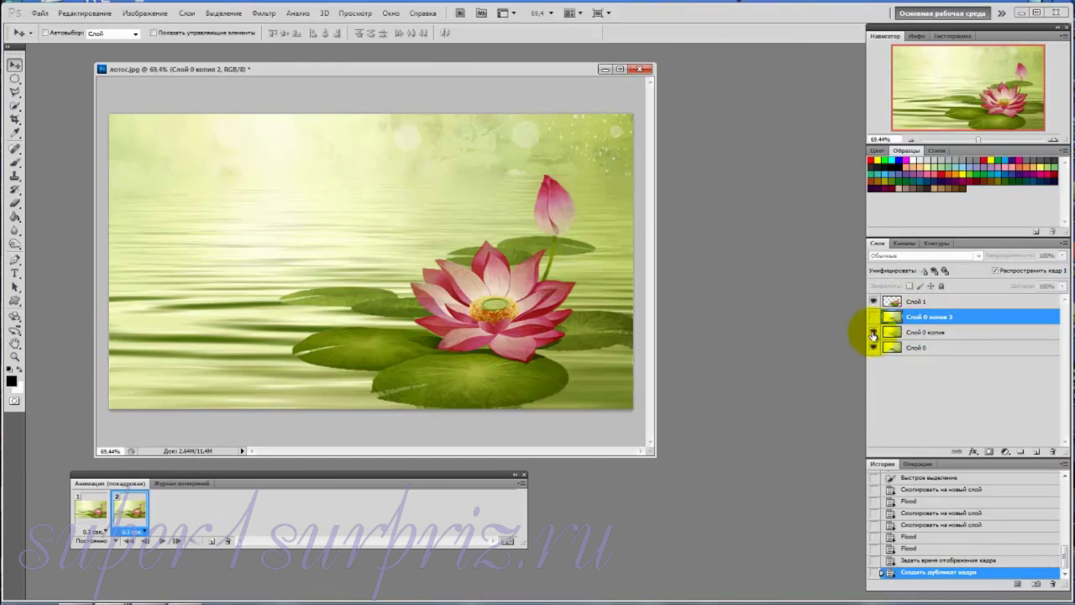
pyautogui.click(874, 332)
pyautogui.click(875, 348)
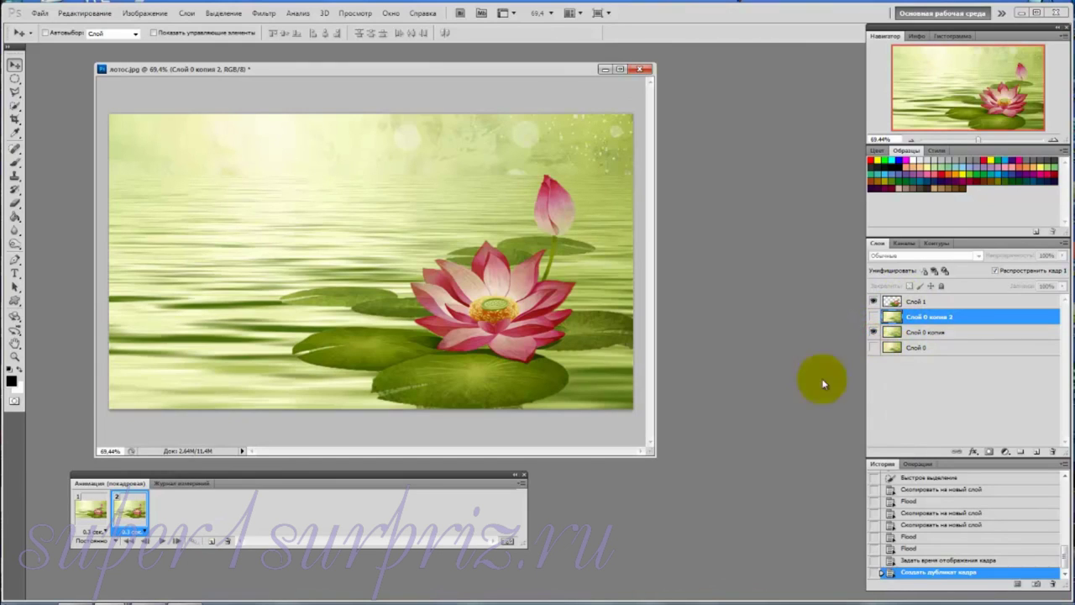
# Add frame 3 using Слой 0 копия 2 water, then play and stop the preview.
pyautogui.click(212, 541)
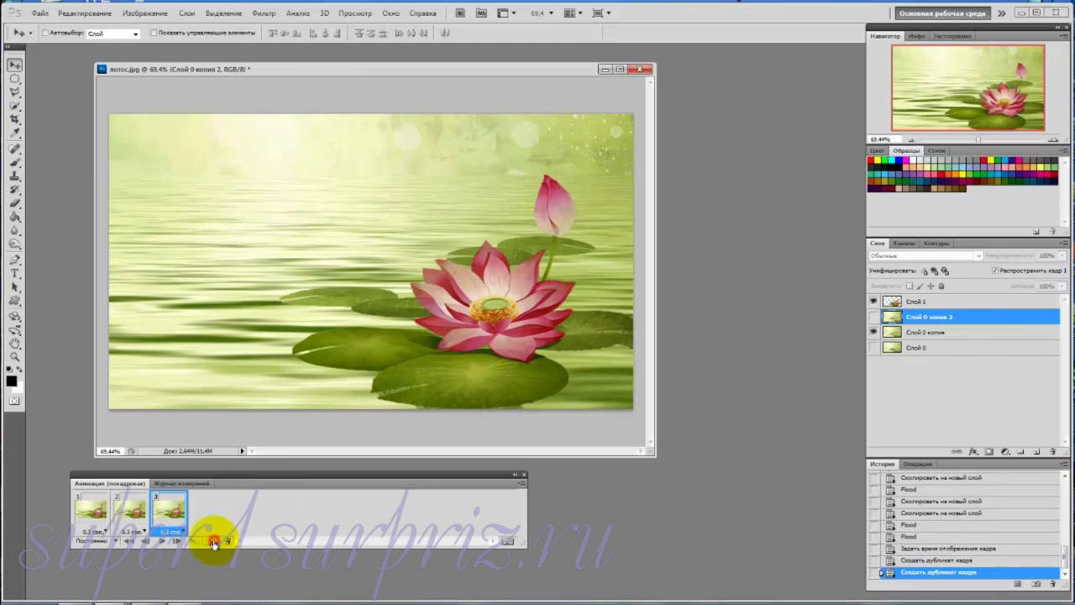
pyautogui.click(874, 317)
pyautogui.click(875, 333)
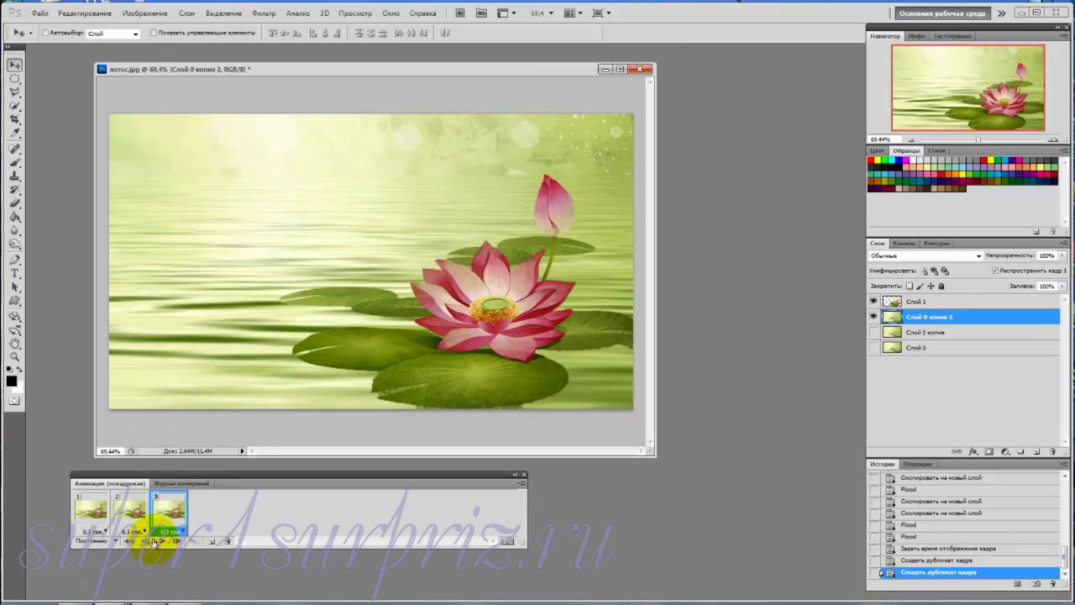
pyautogui.click(161, 543)
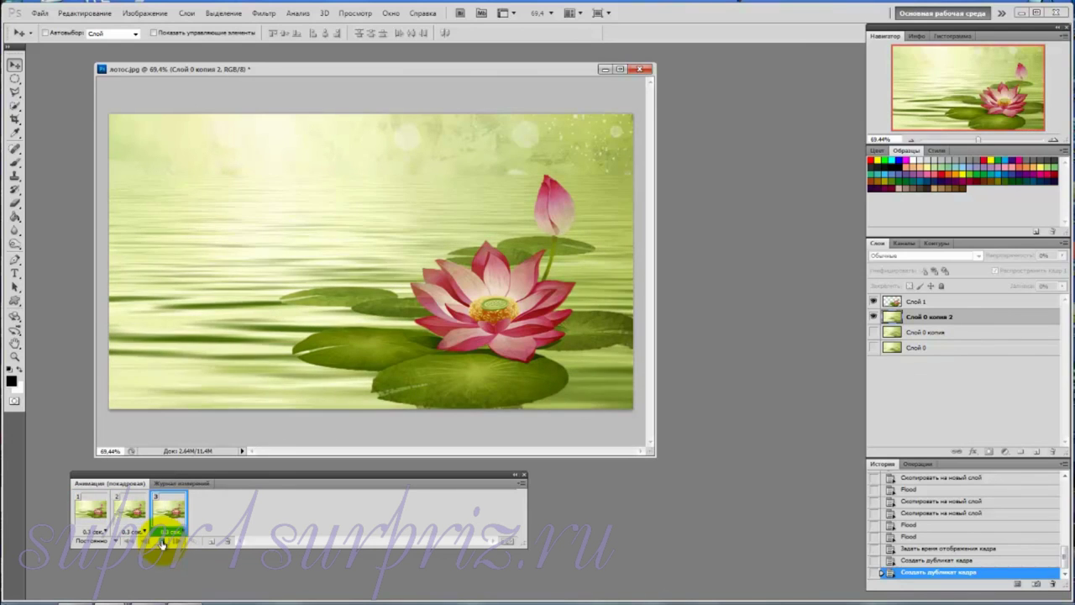
pyautogui.click(161, 543)
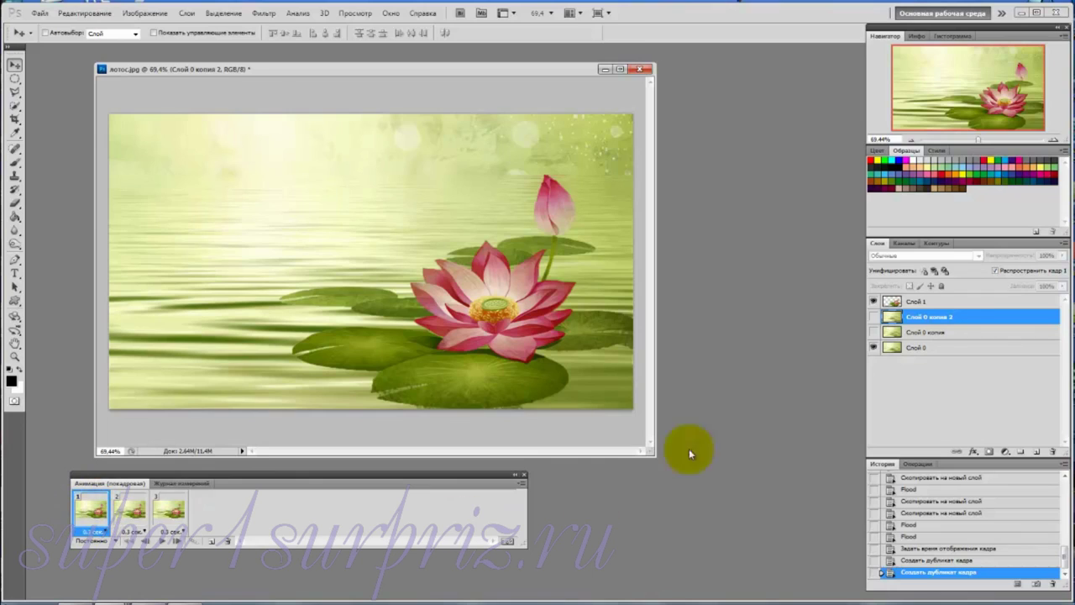
# Shift lotus layer Слой 1 slightly in frames 1, 2 and 3, then play and stop the animation.
pyautogui.click(931, 301)
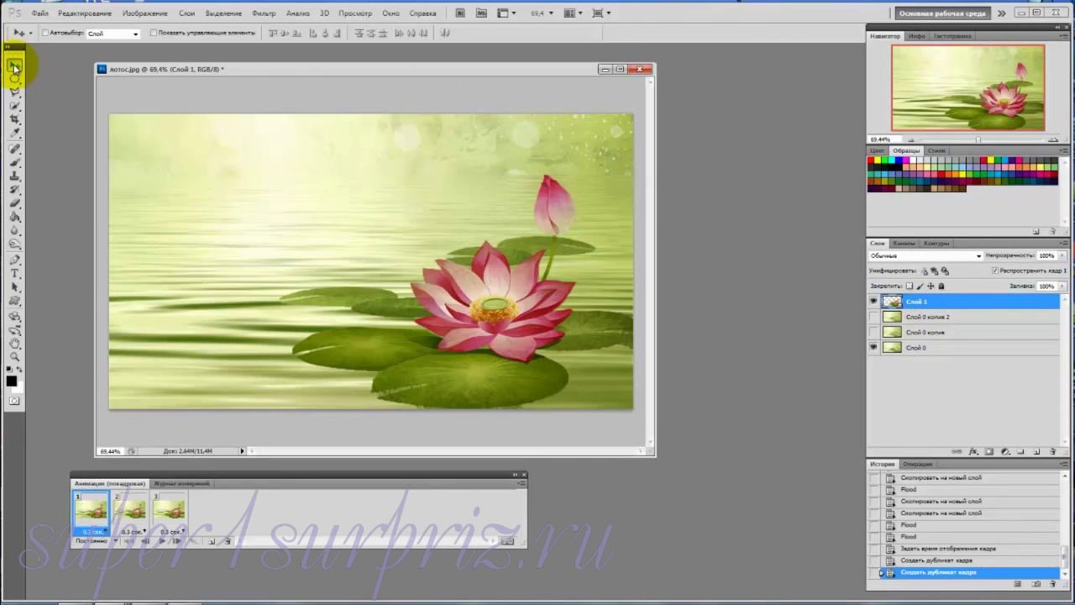
pyautogui.moveTo(497, 307); pyautogui.dragTo(506, 318)
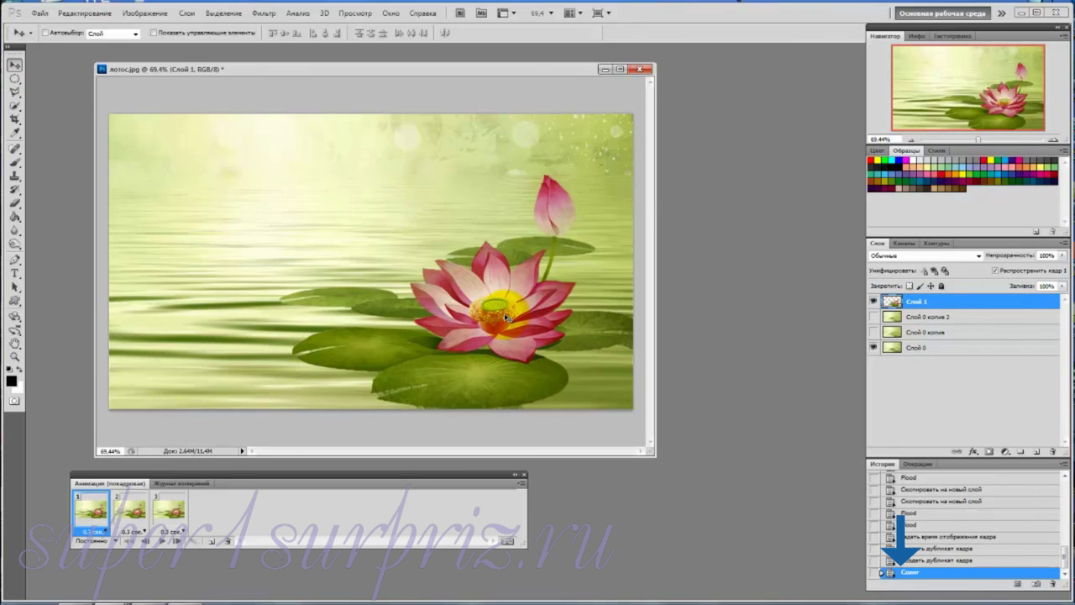
pyautogui.click(131, 510)
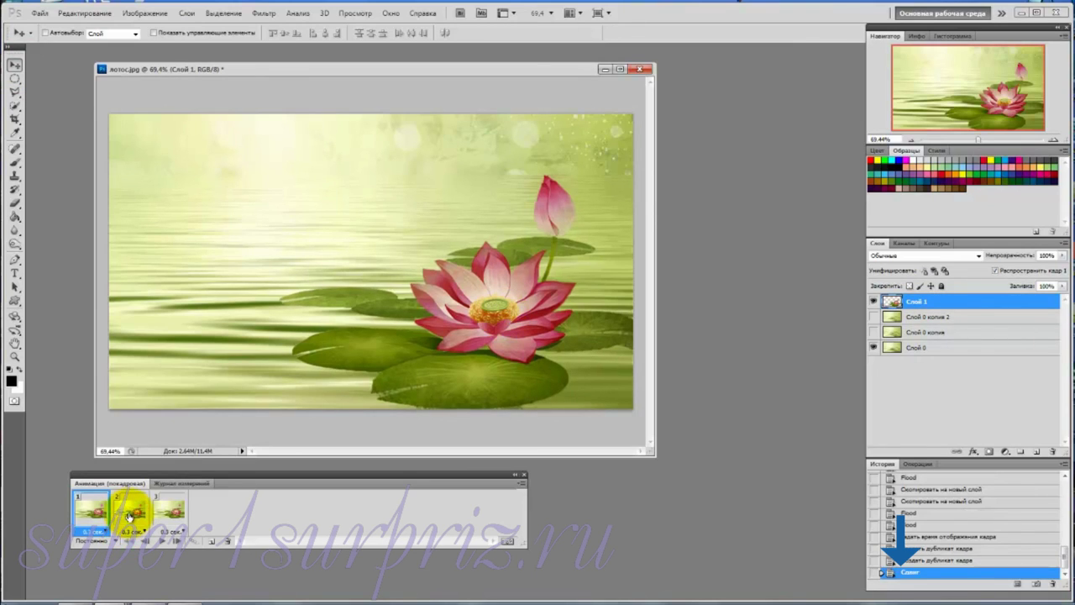
pyautogui.click(129, 516)
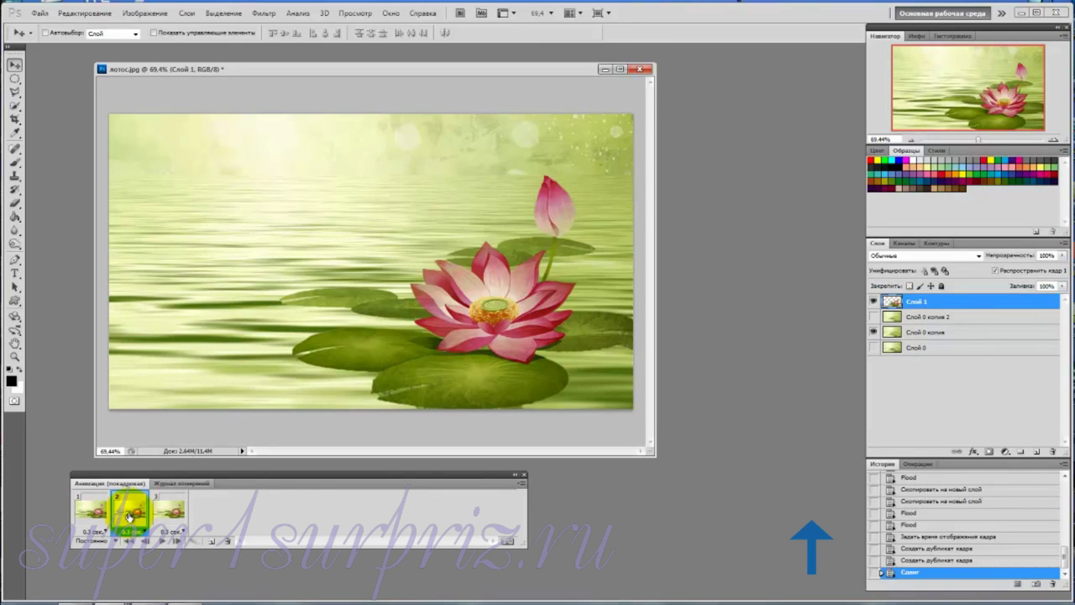
pyautogui.click(173, 513)
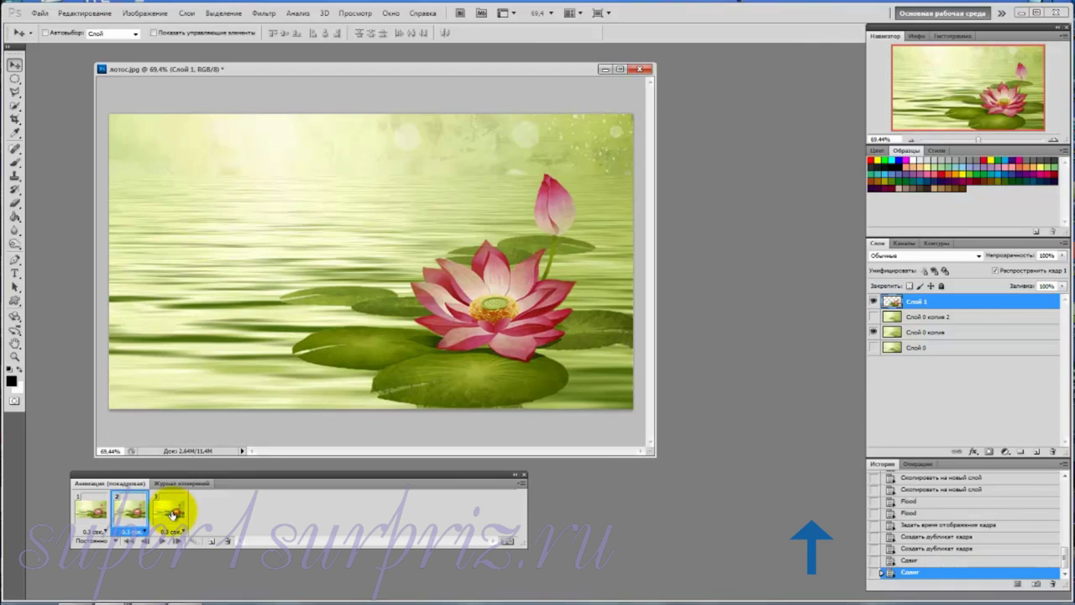
pyautogui.click(172, 513)
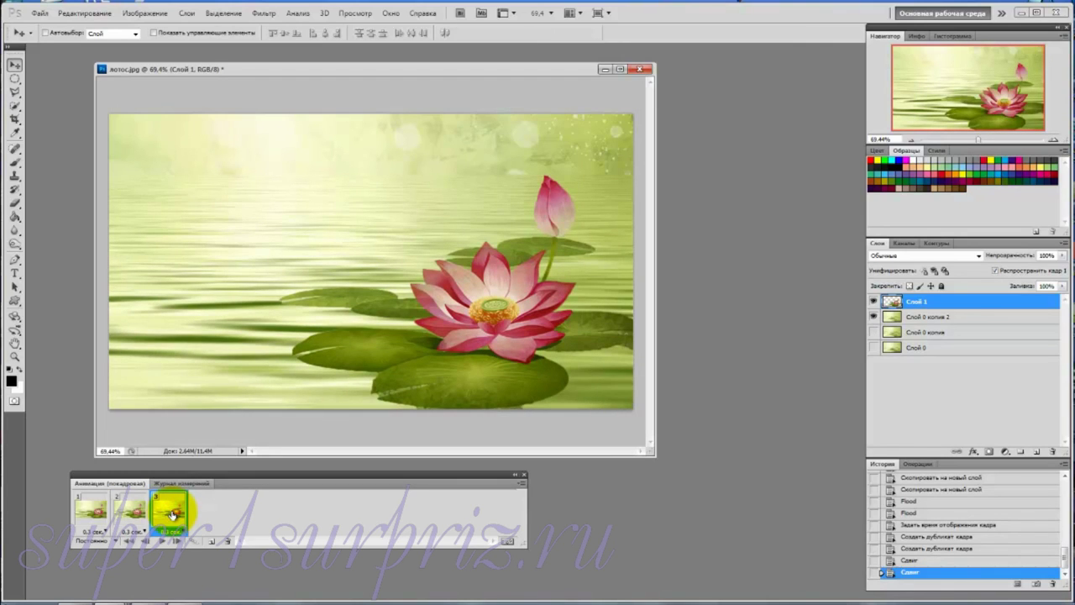
pyautogui.click(172, 512)
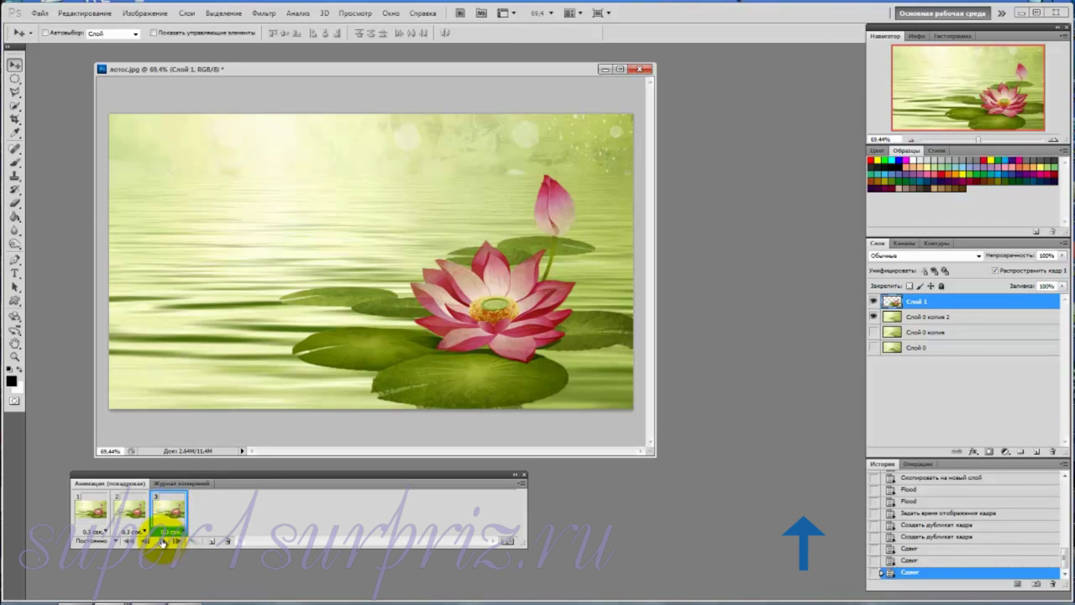
pyautogui.click(162, 542)
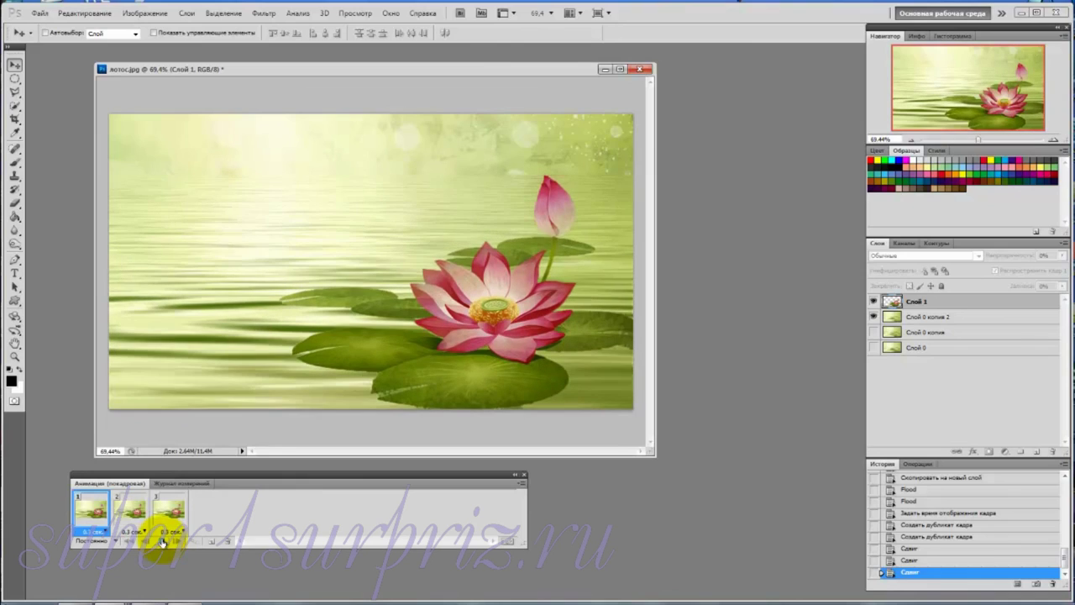
pyautogui.click(162, 542)
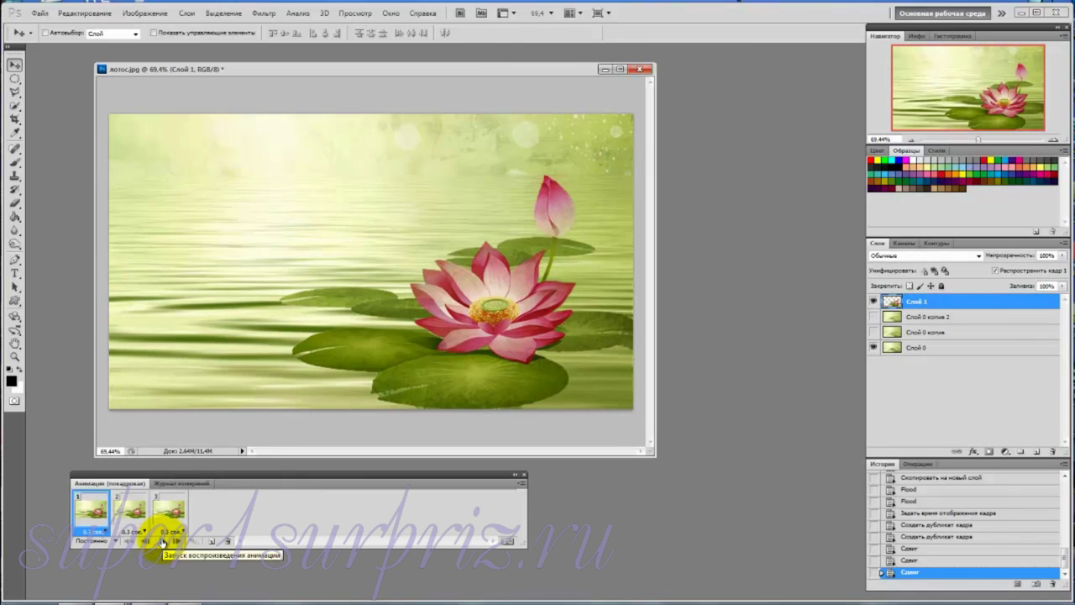